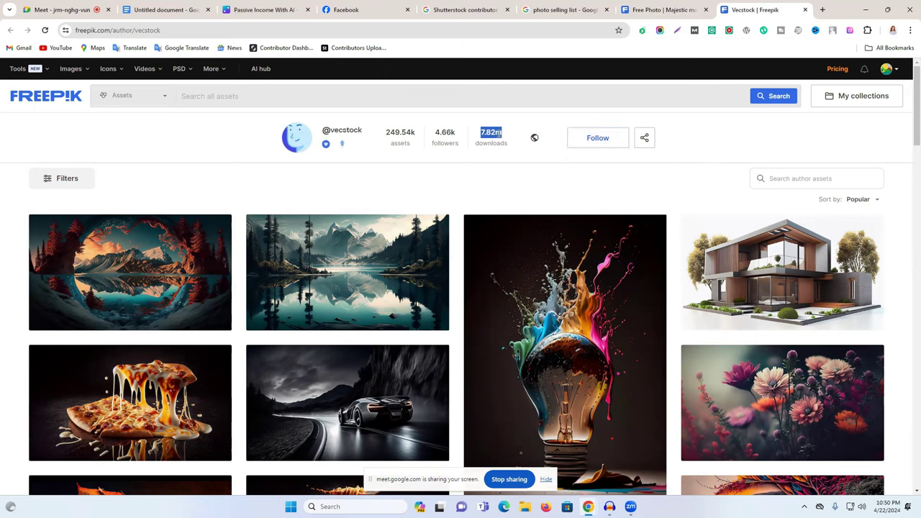
Highlight the 249.54k assets and 7.82m downloads counts, then close the leftover Vecstock, photo and search tabs.
double_click(395, 133)
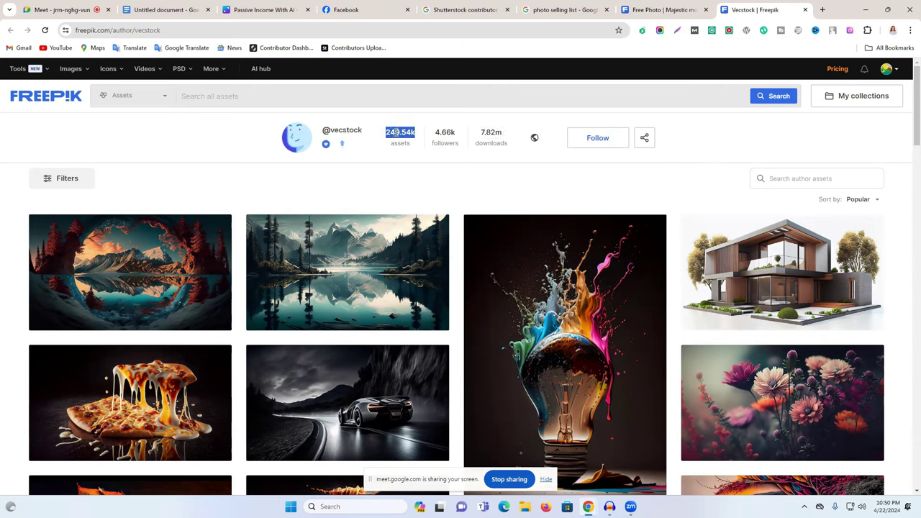
double_click(491, 134)
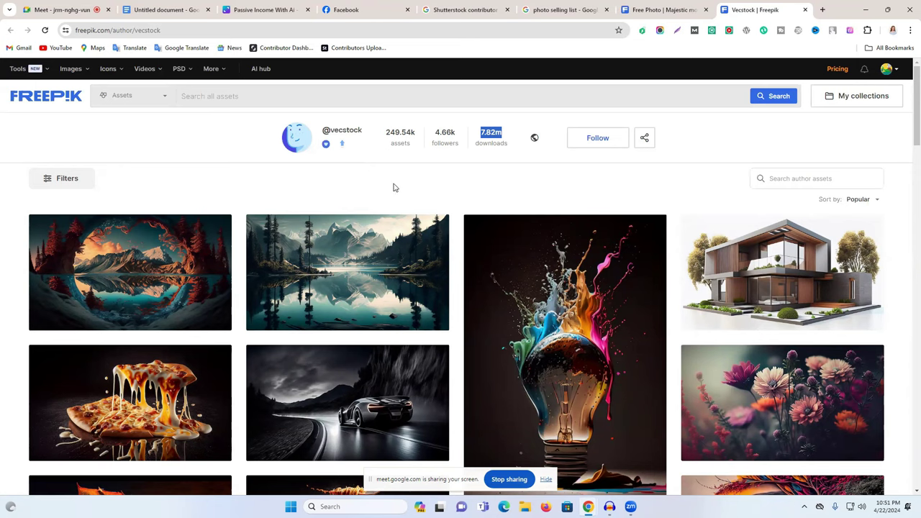
left_click(805, 9)
left_click(805, 10)
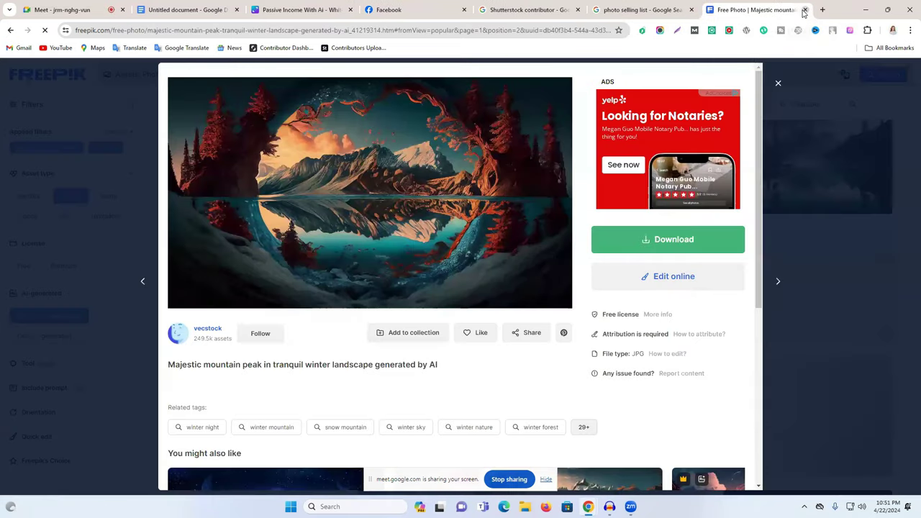
left_click(804, 10)
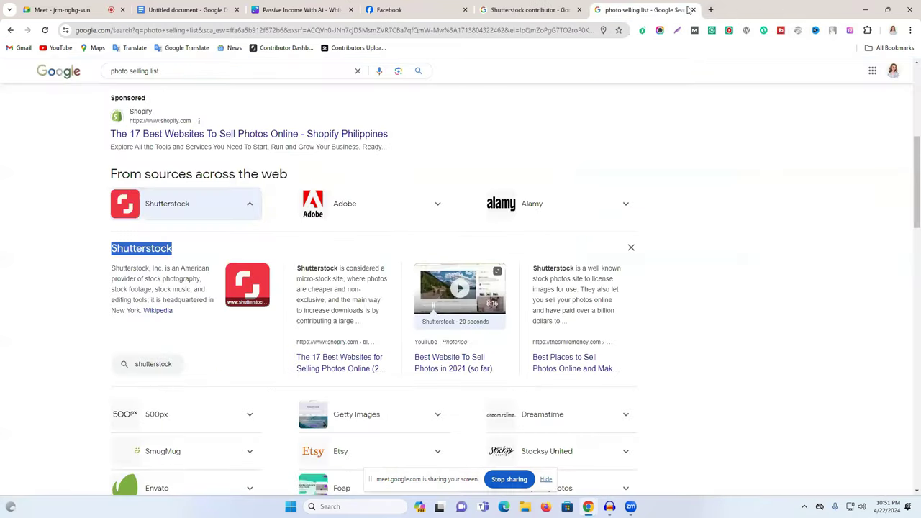
left_click(693, 10)
Select the first contributor link line in Google Docs, then switch to Firefox.
left_click(186, 9)
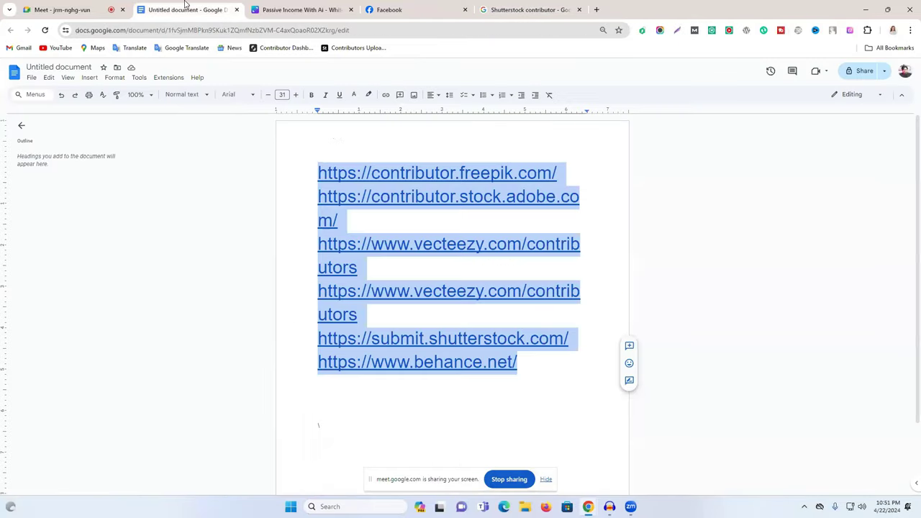
left_click(417, 174)
triple_click(417, 173)
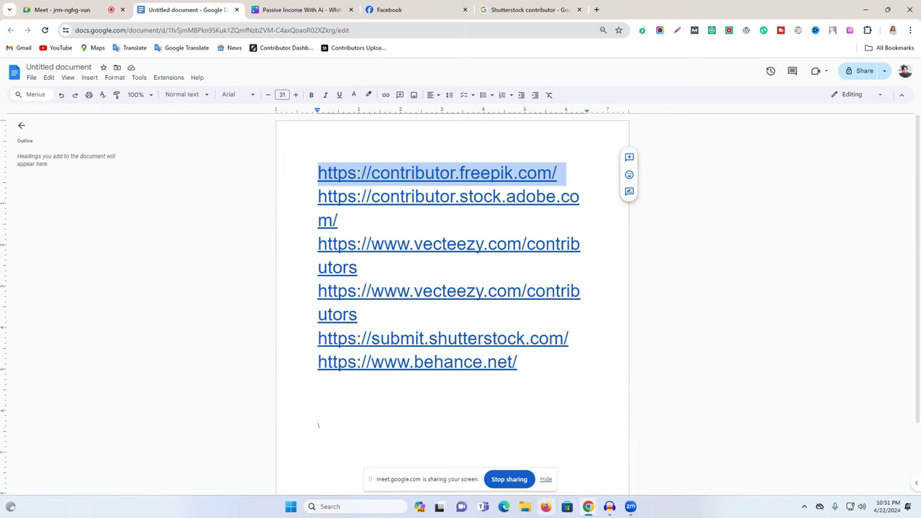
left_click(545, 507)
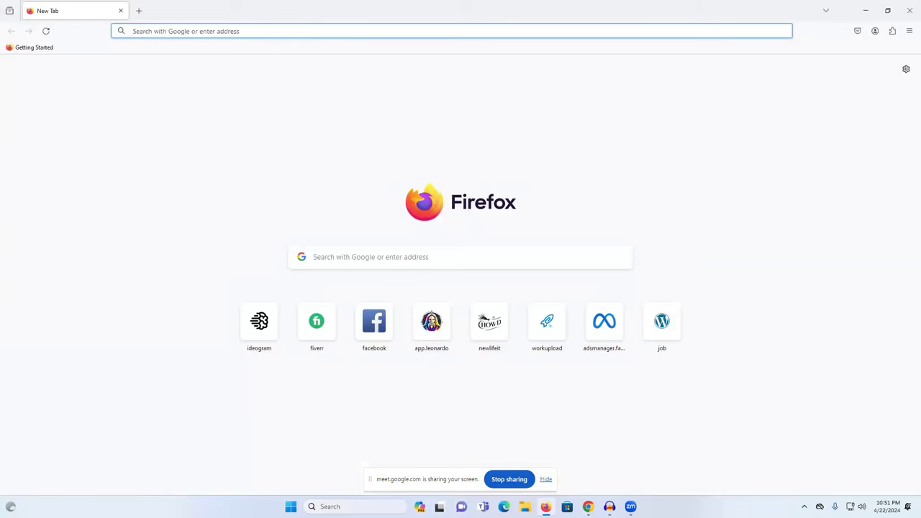
Minimize Firefox and Chrome and launch Microsoft Edge from the desktop.
left_click(866, 11)
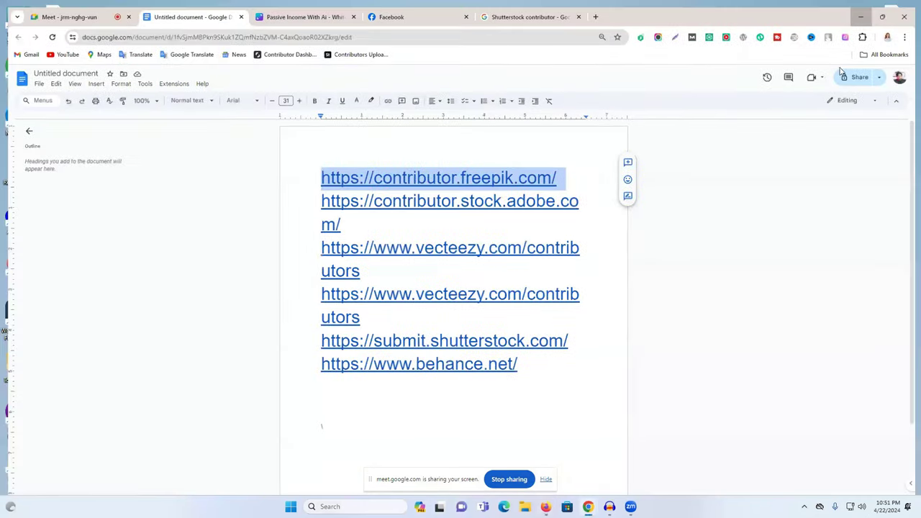
left_click(866, 10)
double_click(18, 115)
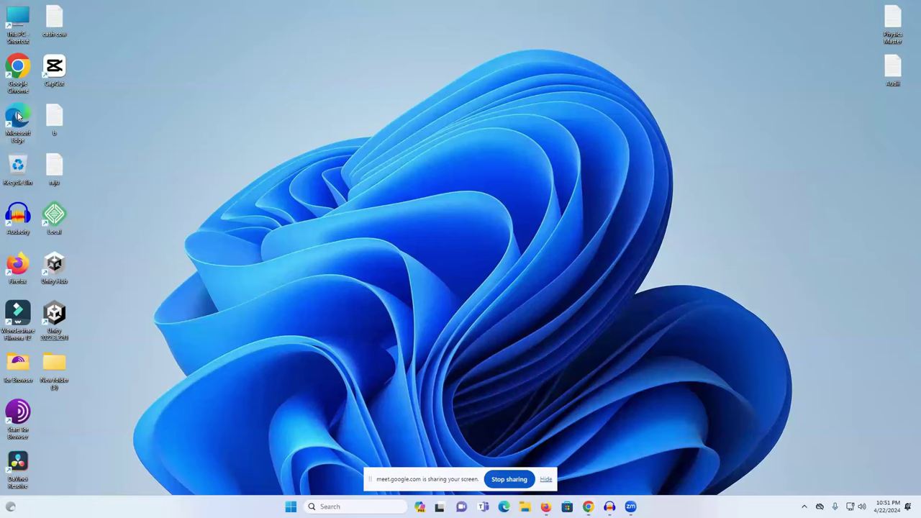
Search the web for 'gmail', open the Google Mail result and close the search tab.
left_click(338, 23)
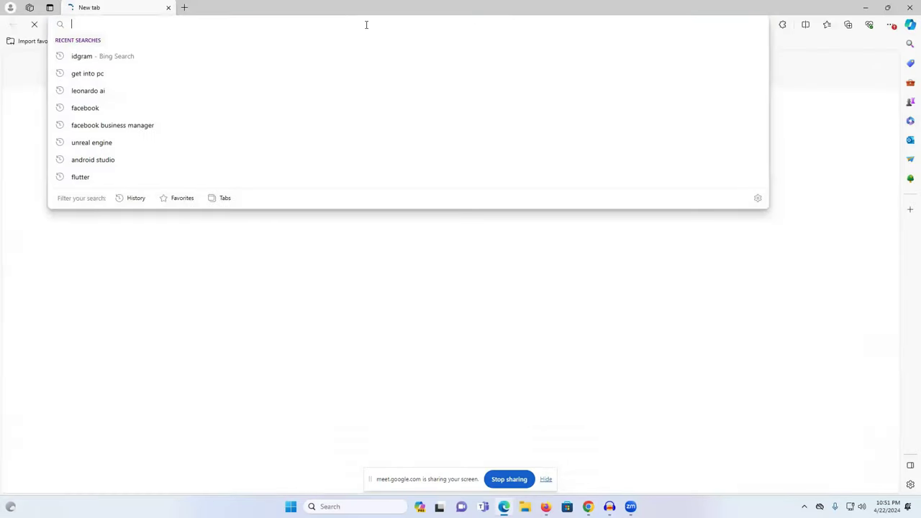
type("gmai")
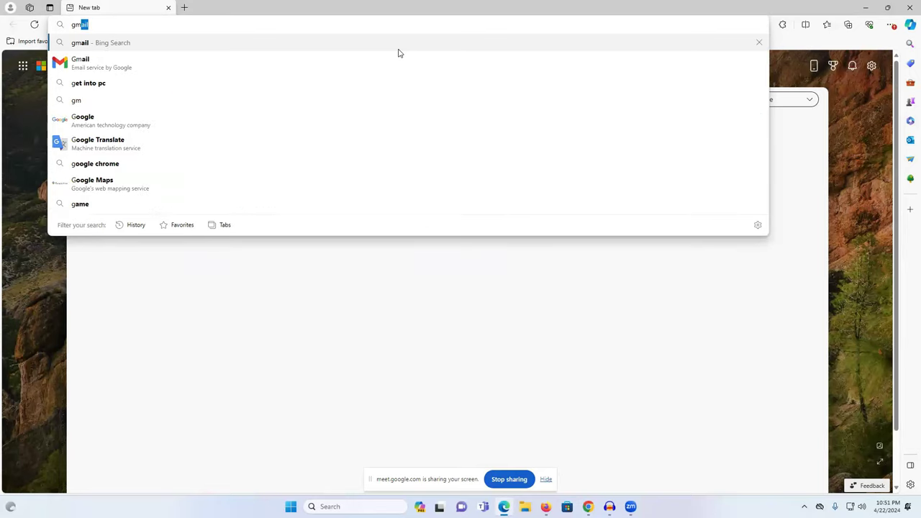
type("l")
key("Return")
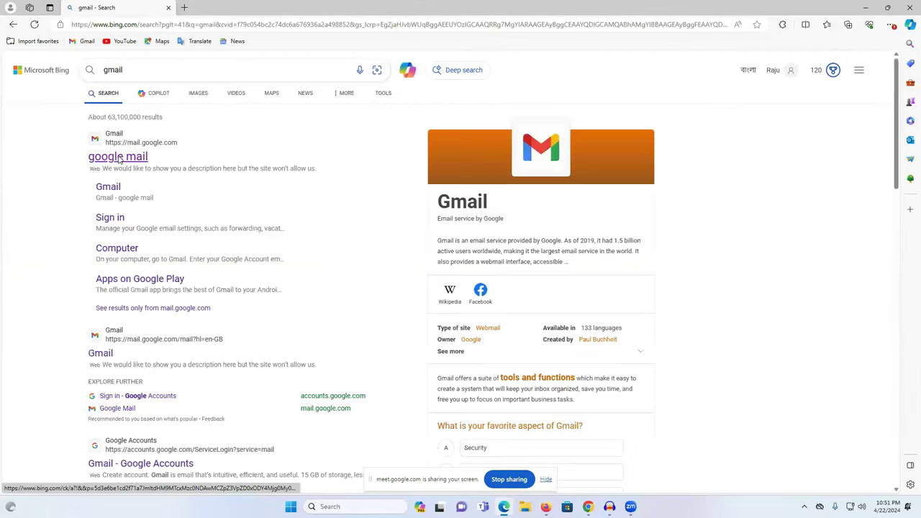
left_click(120, 157)
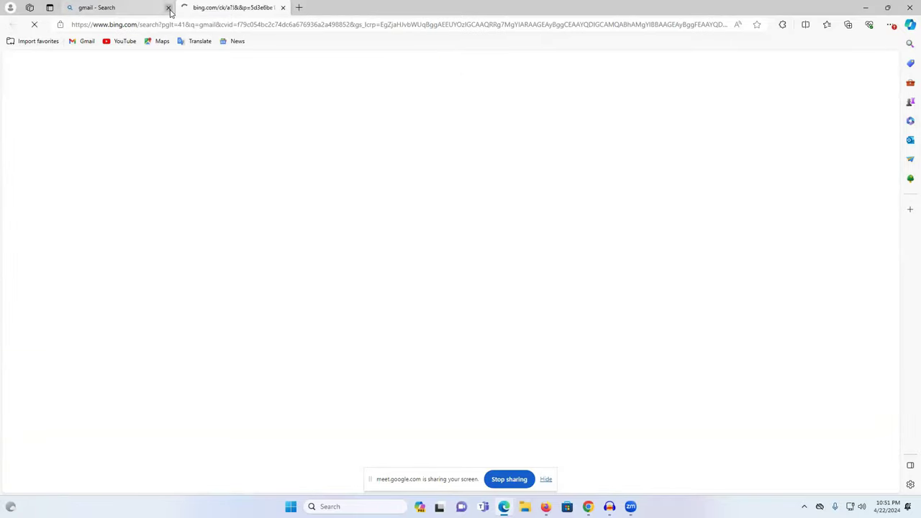
left_click(168, 7)
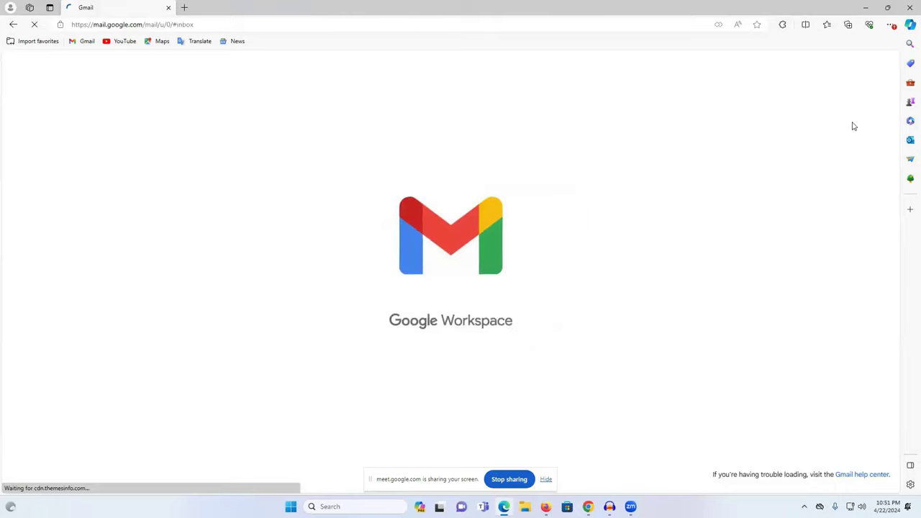
left_click(883, 67)
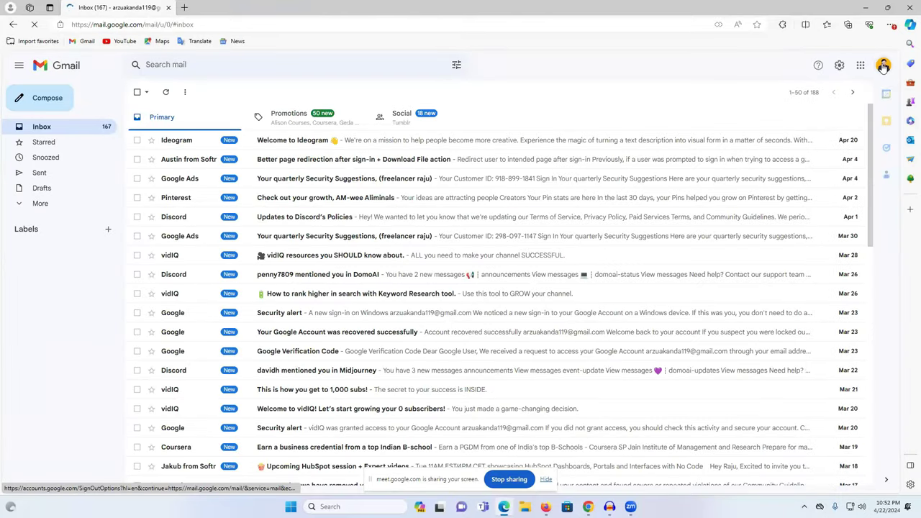
scroll(821, 278, "down", 5)
scroll(820, 278, "down", 1)
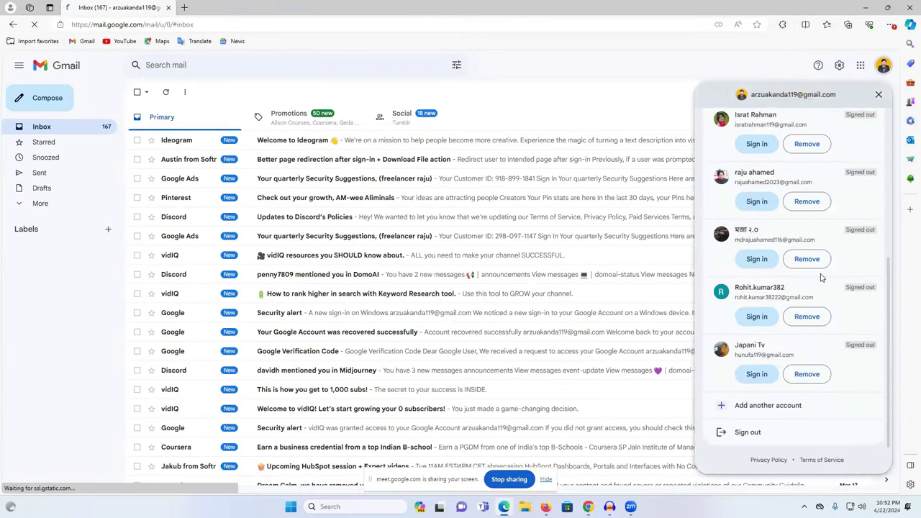
scroll(754, 283, "up", 1)
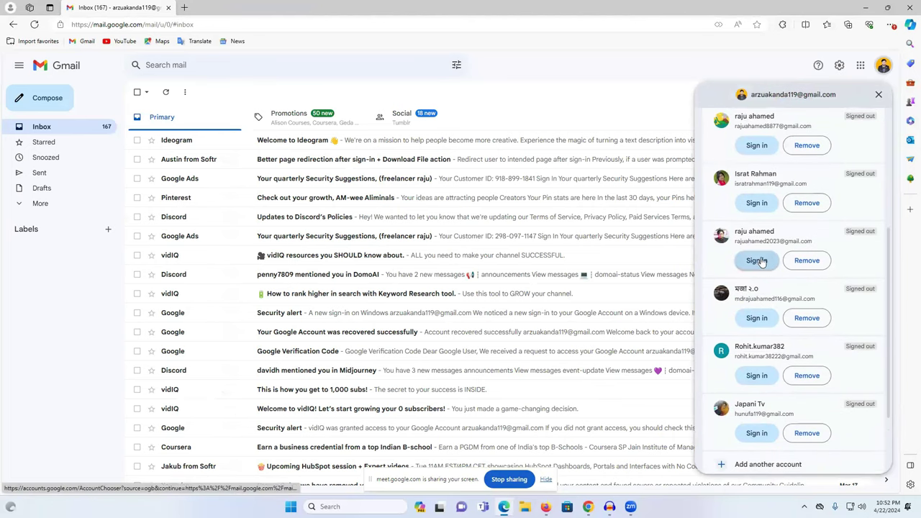
scroll(764, 292, "up", 1)
scroll(764, 294, "up", 1)
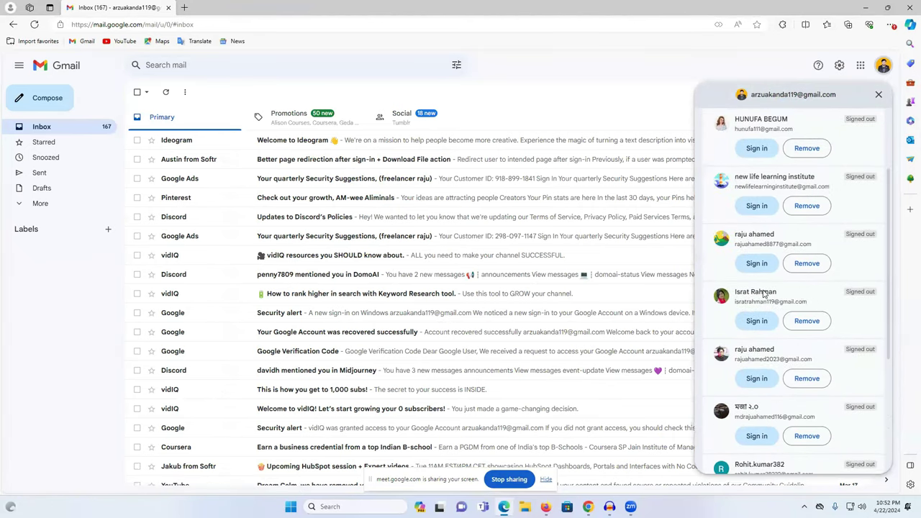
scroll(764, 291, "up", 2)
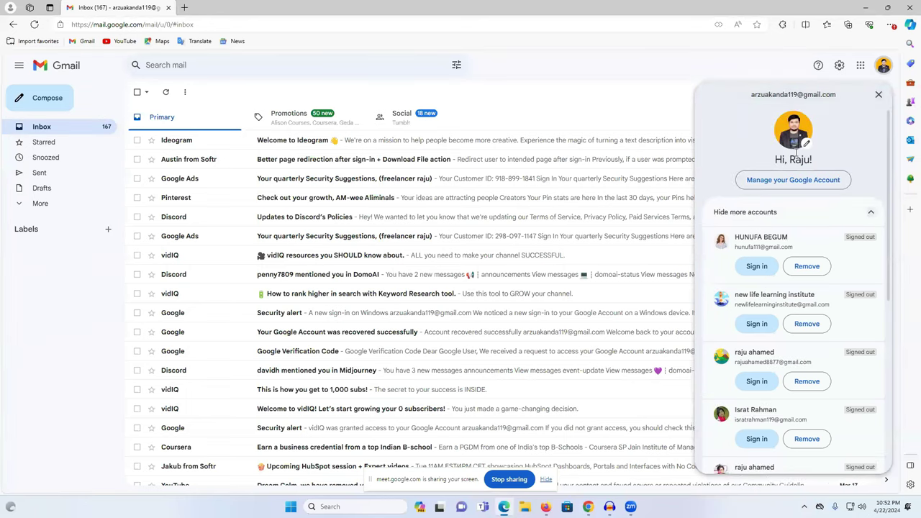
triple_click(783, 94)
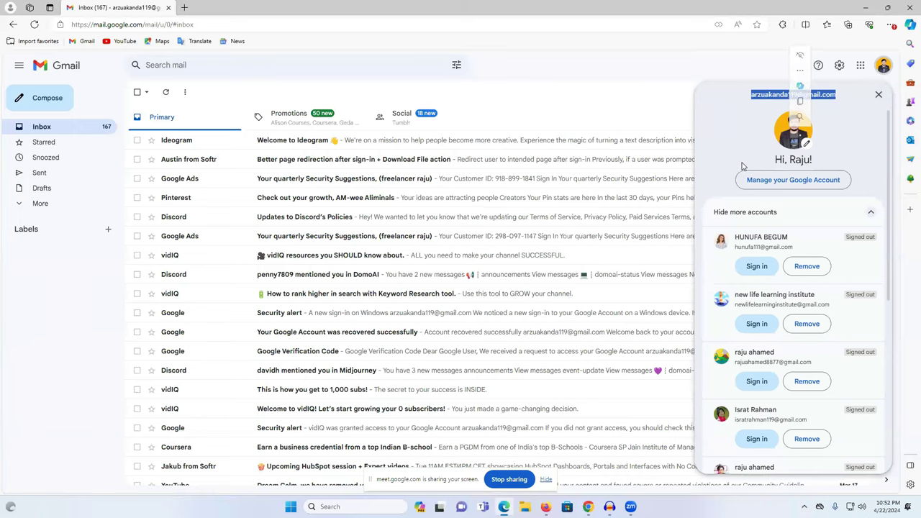
scroll(786, 270, "down", 5)
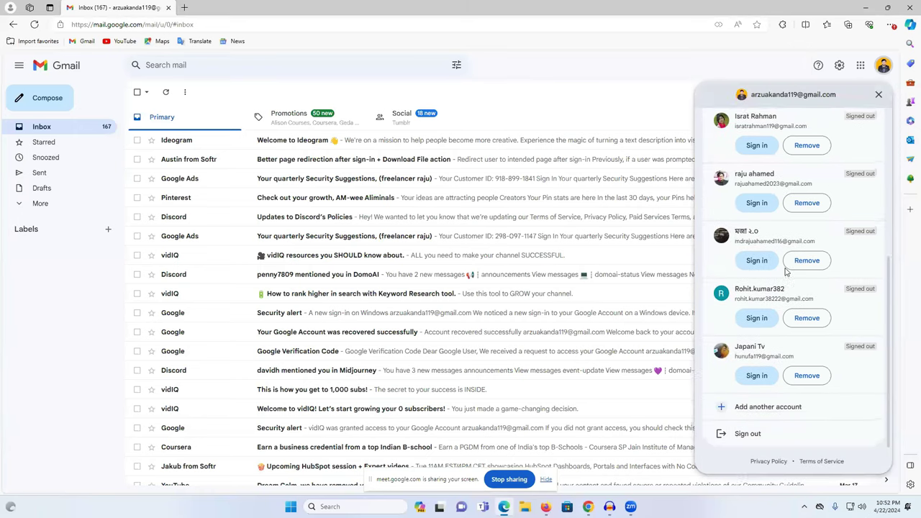
left_click(760, 407)
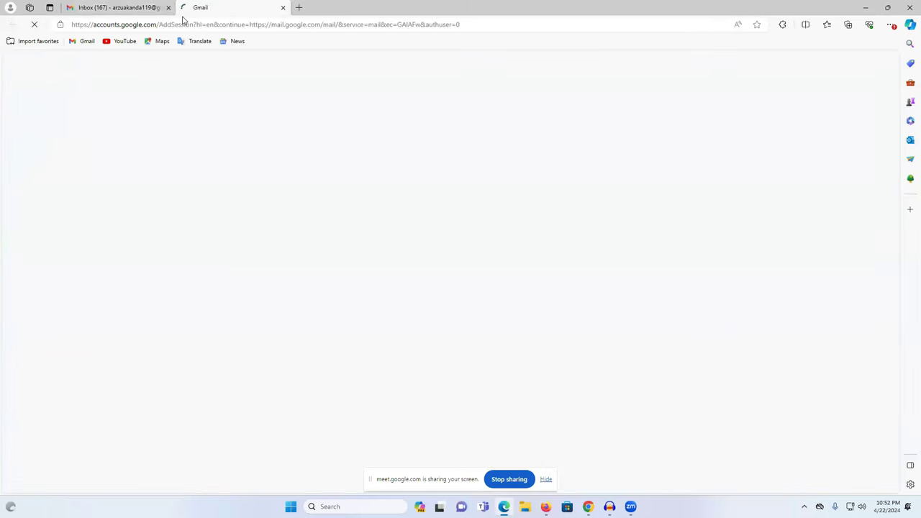
Choose a different account, then Create account, and pick the account type.
scroll(604, 353, "down", 2)
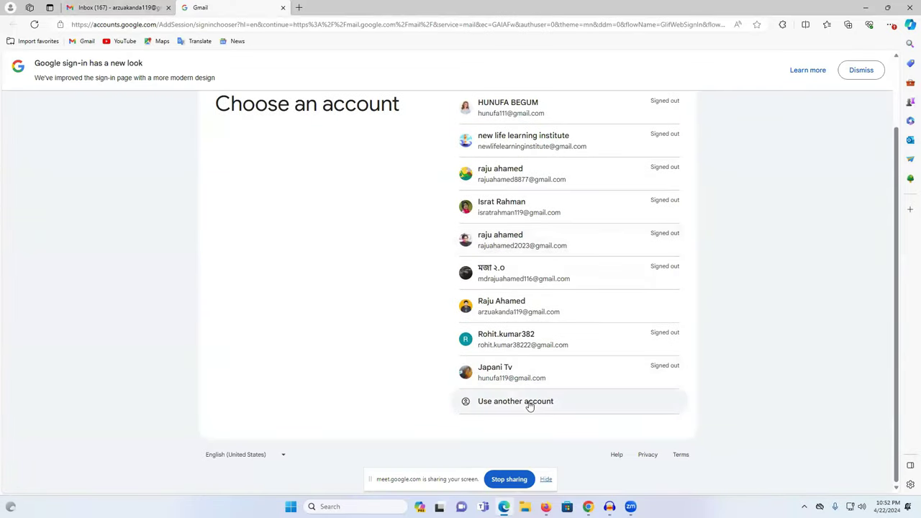
left_click(528, 403)
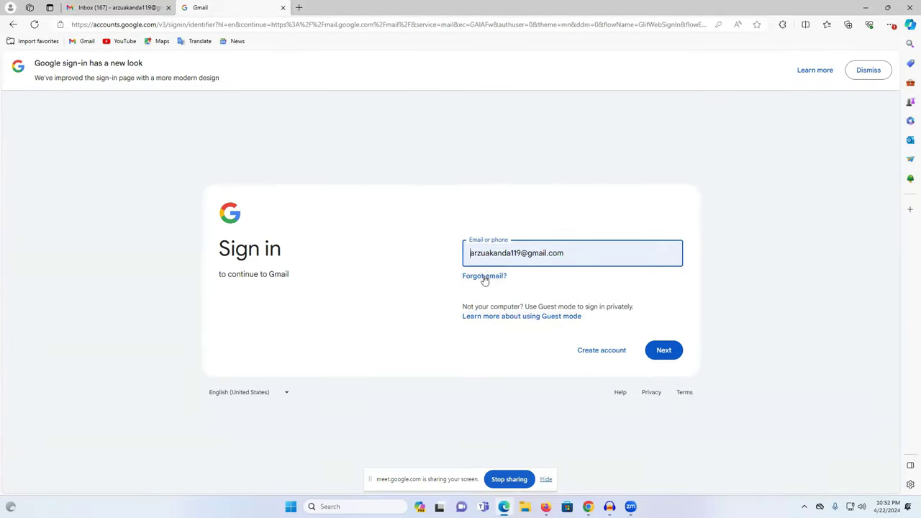
left_click(601, 353)
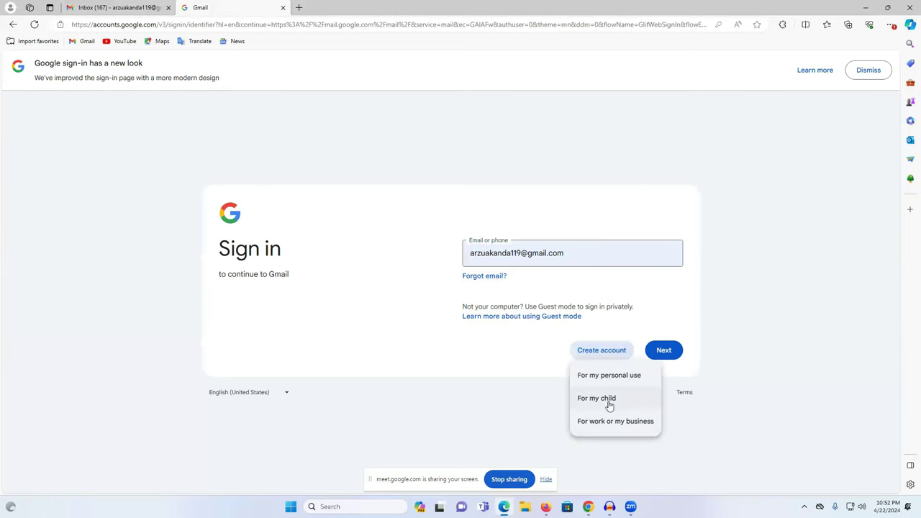
left_click(626, 380)
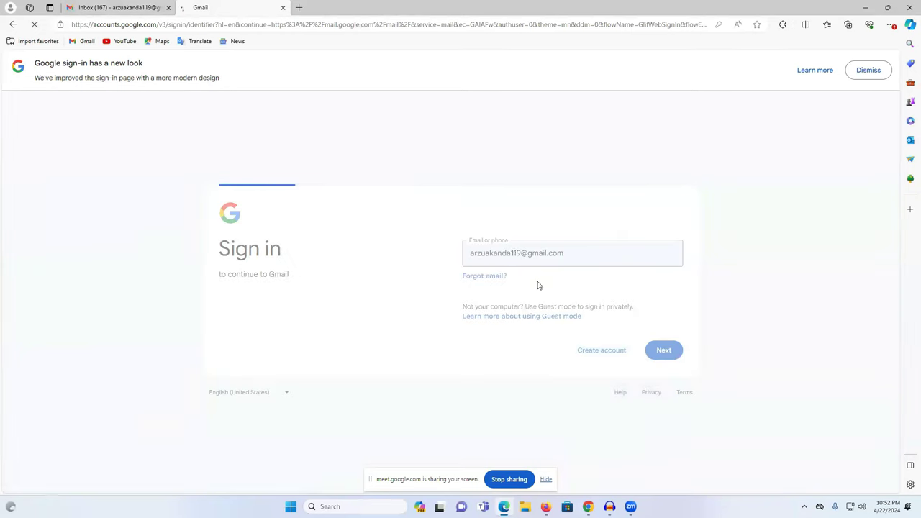
Fill in the first and last name fields and continue.
left_click(505, 262)
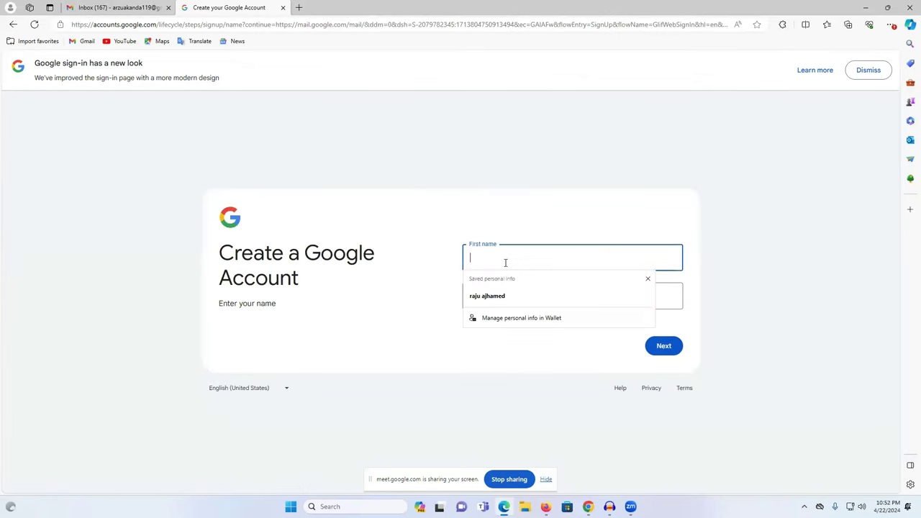
left_click(536, 295)
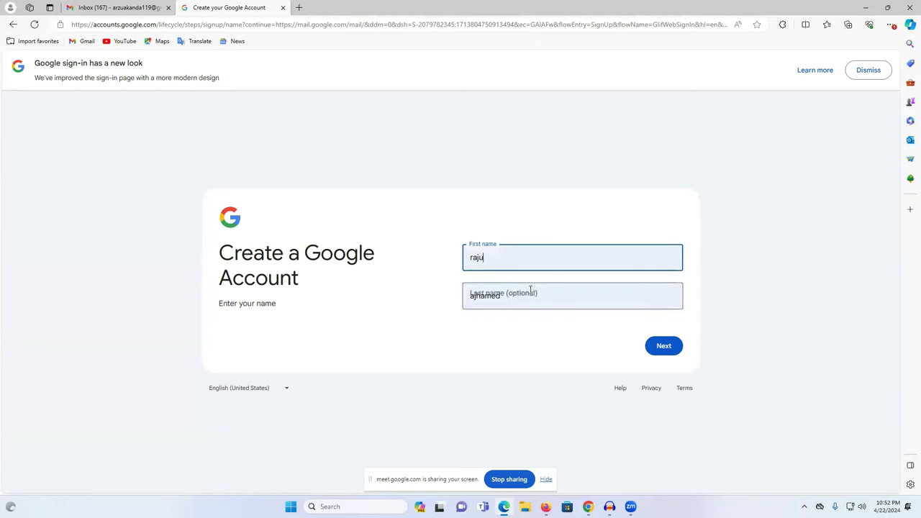
double_click(506, 292)
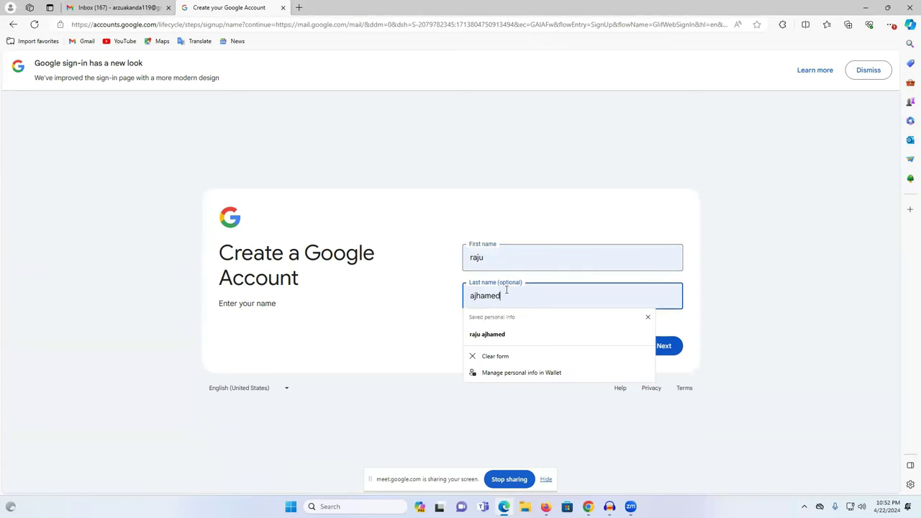
type("Aha")
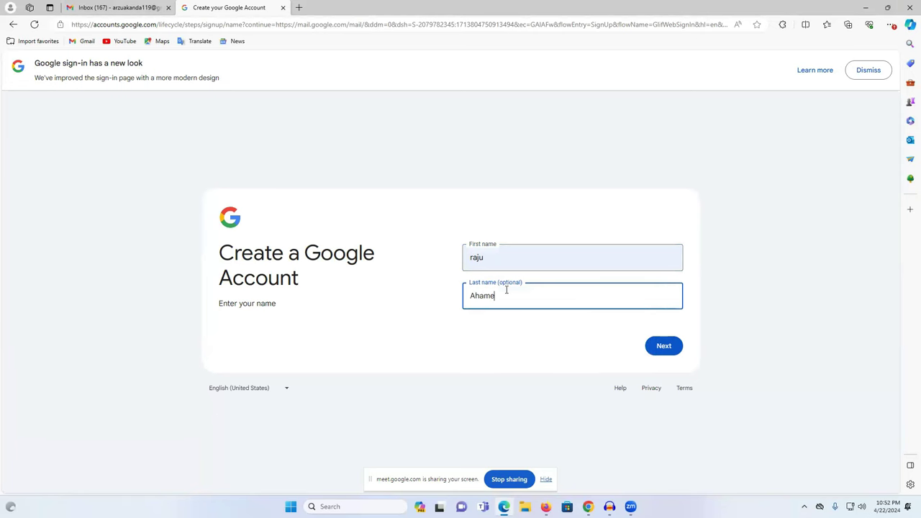
left_click(671, 354)
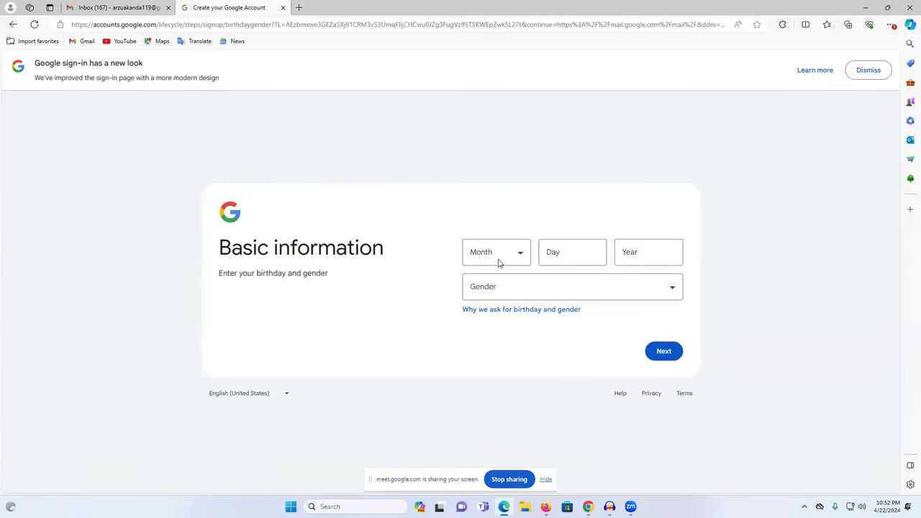
Set the birthday to December 1, 1999 and gender to Male, then continue.
left_click(498, 263)
left_click(495, 383)
left_click(568, 257)
type("1")
left_click(632, 247)
type("1999")
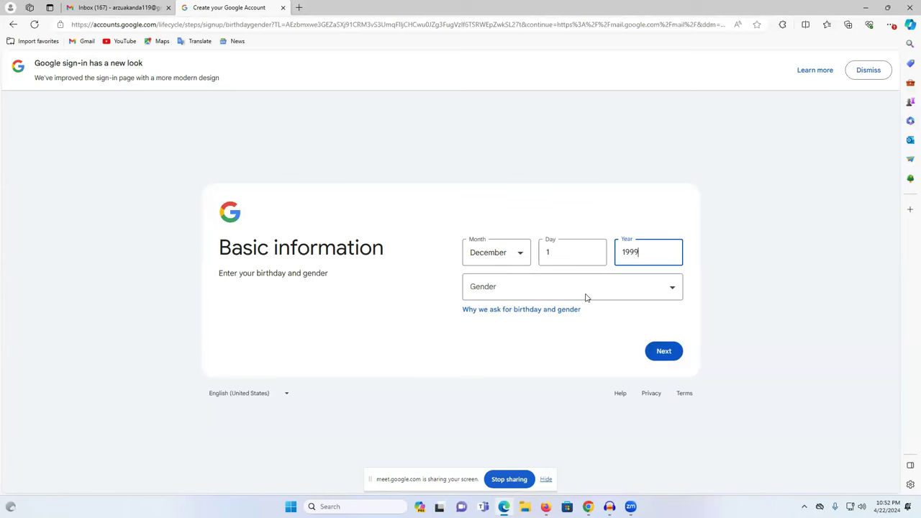
left_click(619, 289)
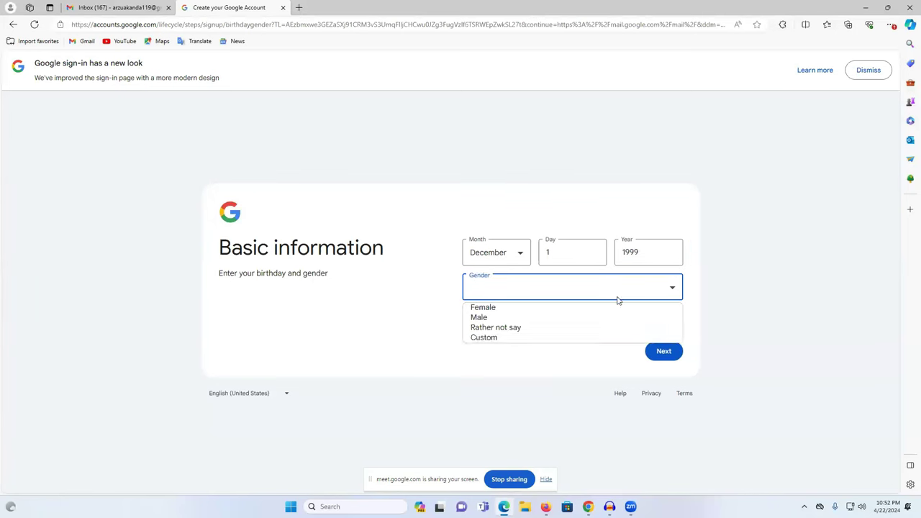
left_click(526, 321)
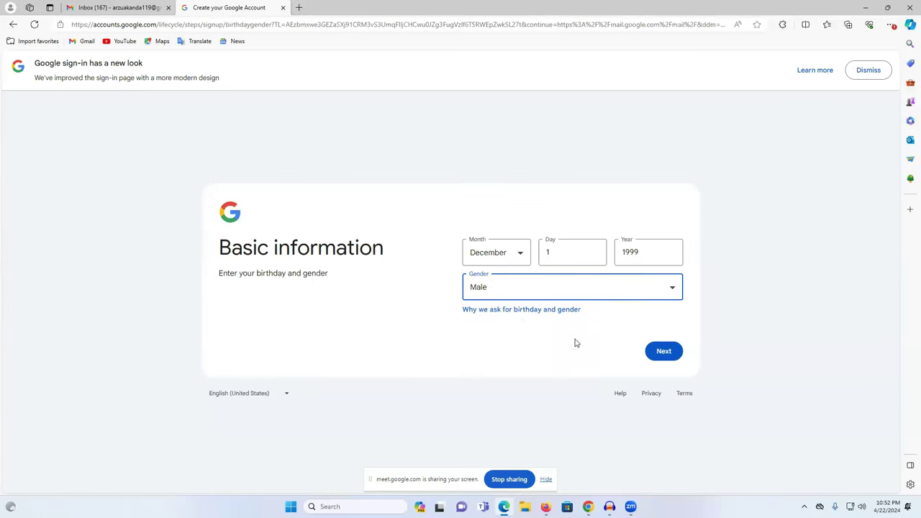
left_click(663, 352)
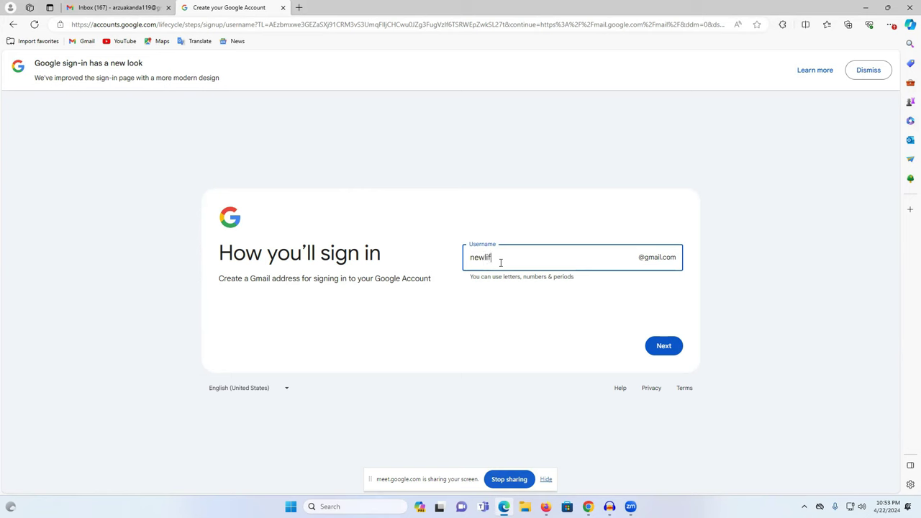
Enter a Gmail username and revise it after it is reported as taken.
type("am")
left_click(664, 346)
left_click(568, 268)
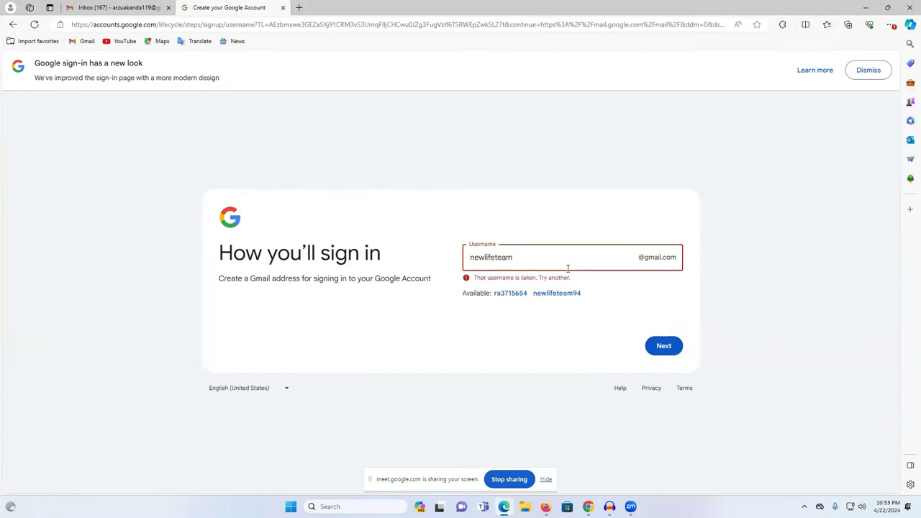
key("Return")
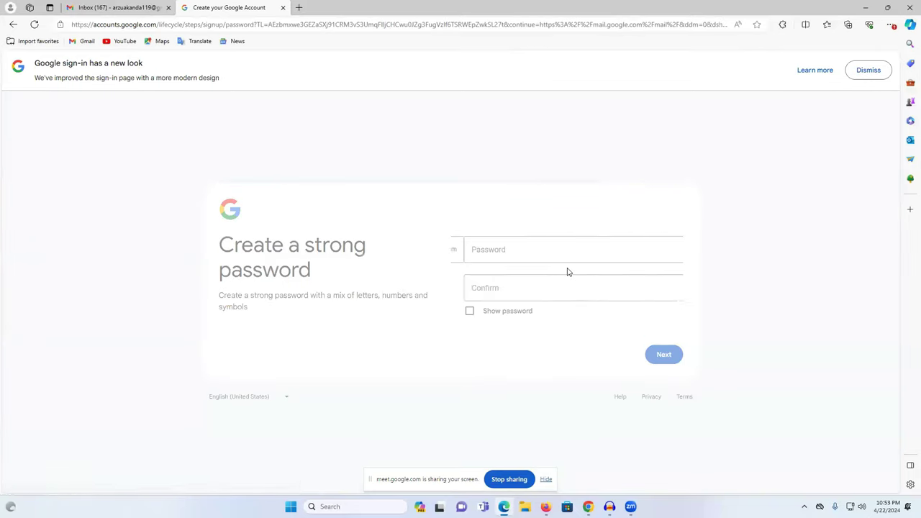
Set and confirm the account password, showing it to check both match.
type("a")
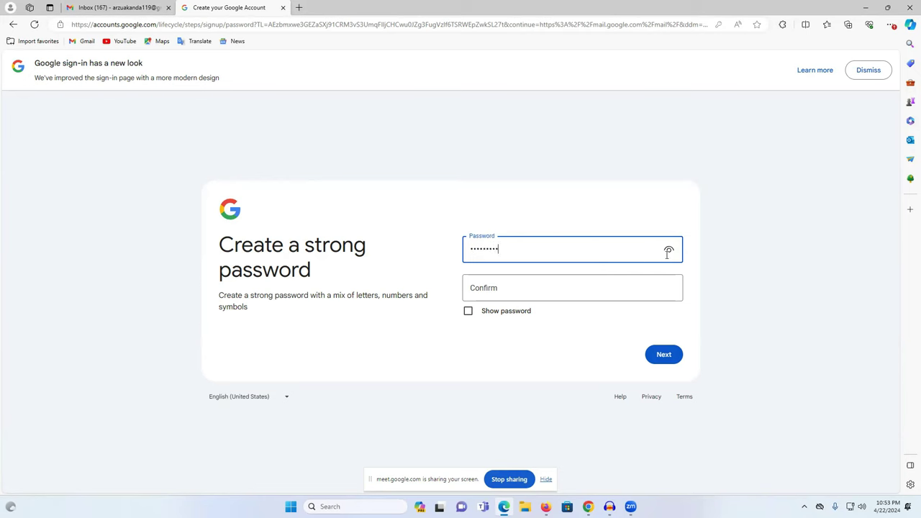
key("ctrl+a")
key("BackSpace")
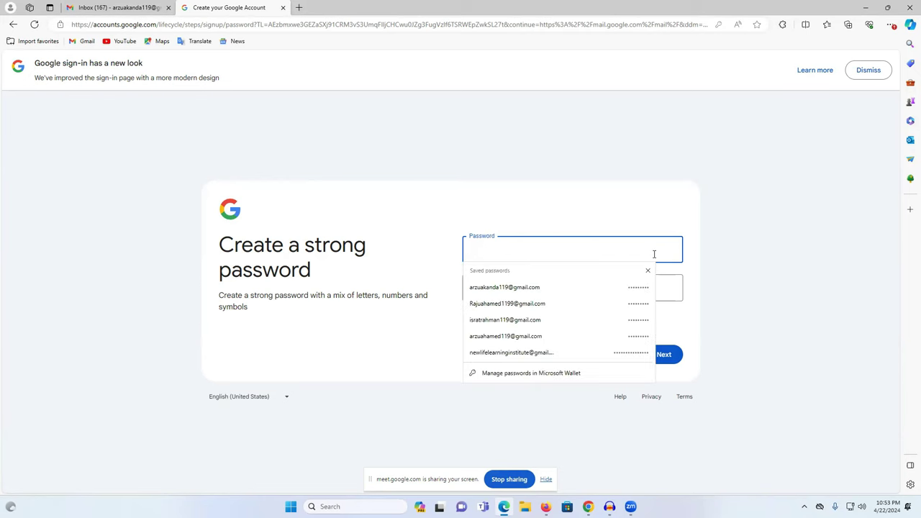
type("a")
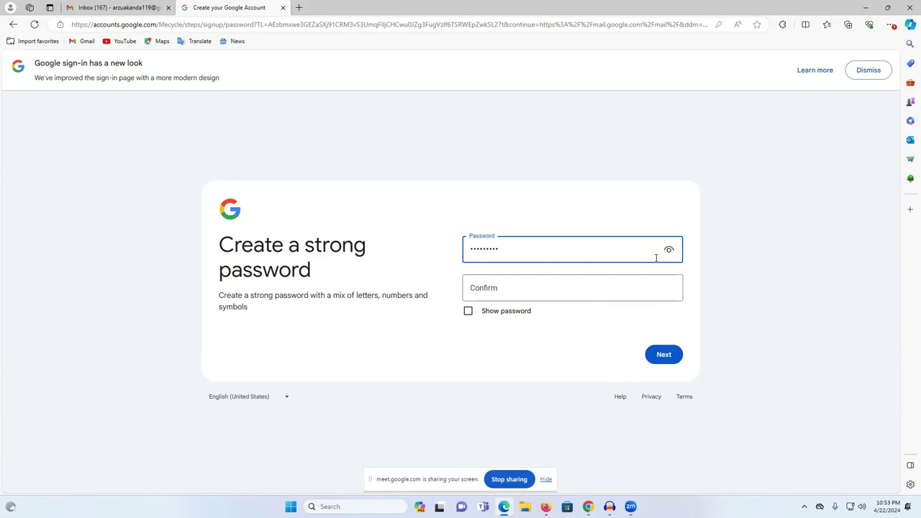
left_click(537, 294)
type("a")
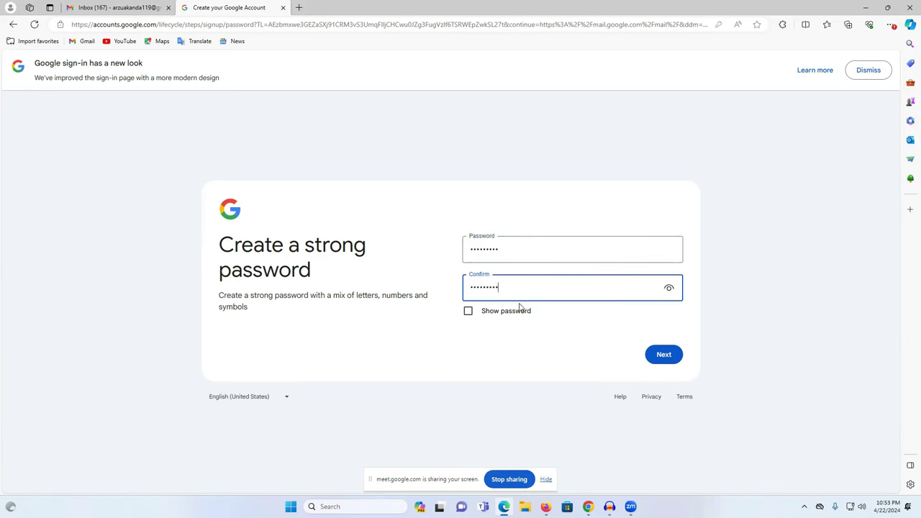
left_click(468, 312)
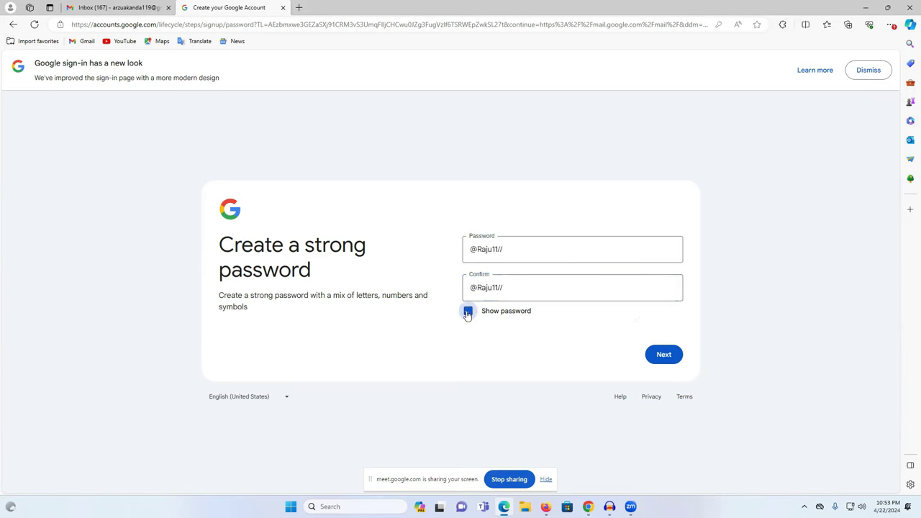
left_click(659, 356)
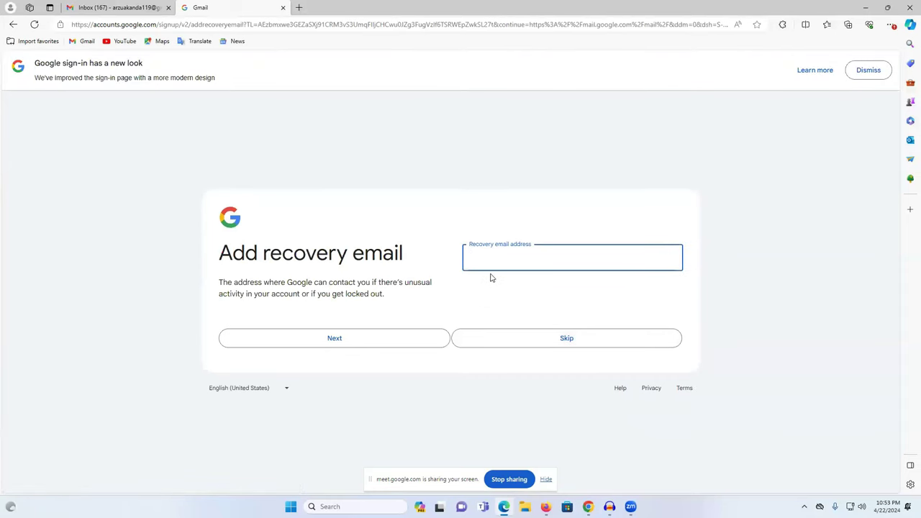
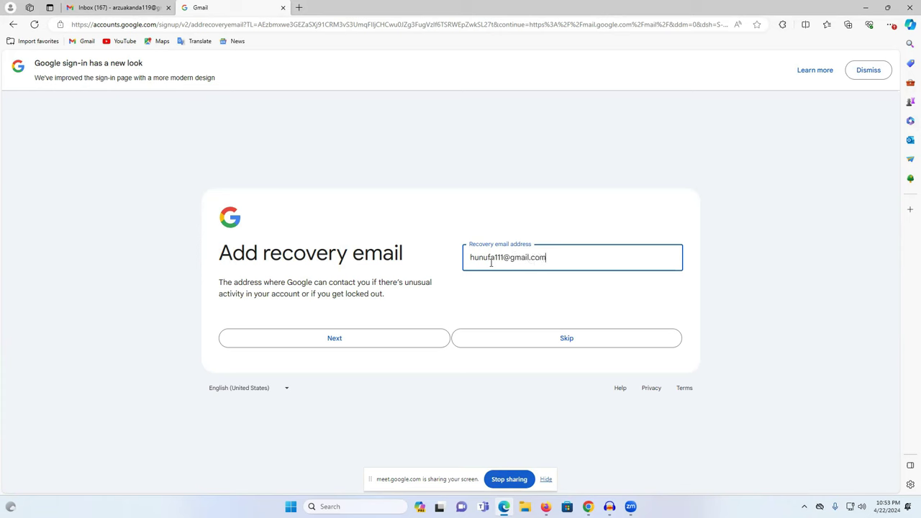
Enter the recovery email address and continue.
left_click(565, 346)
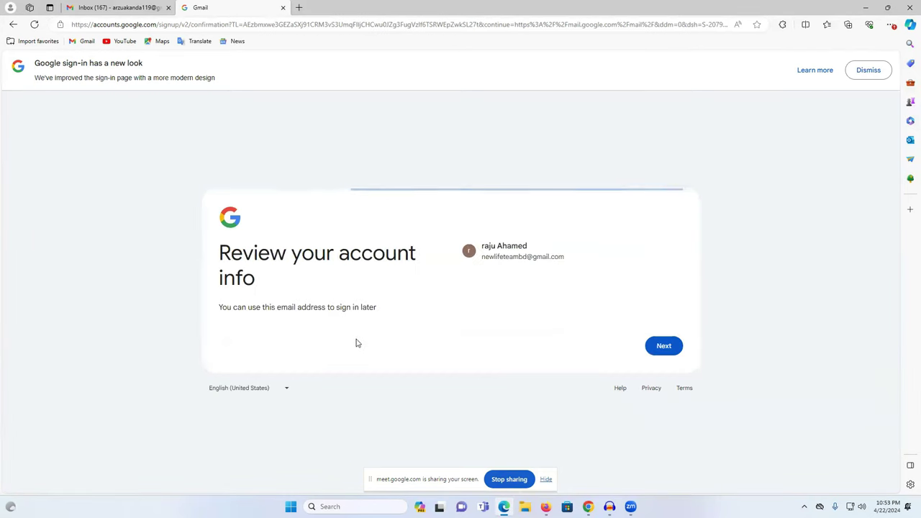
Confirm the account summary, agree to Google's privacy terms, and dismiss the new-look notice.
left_click(669, 351)
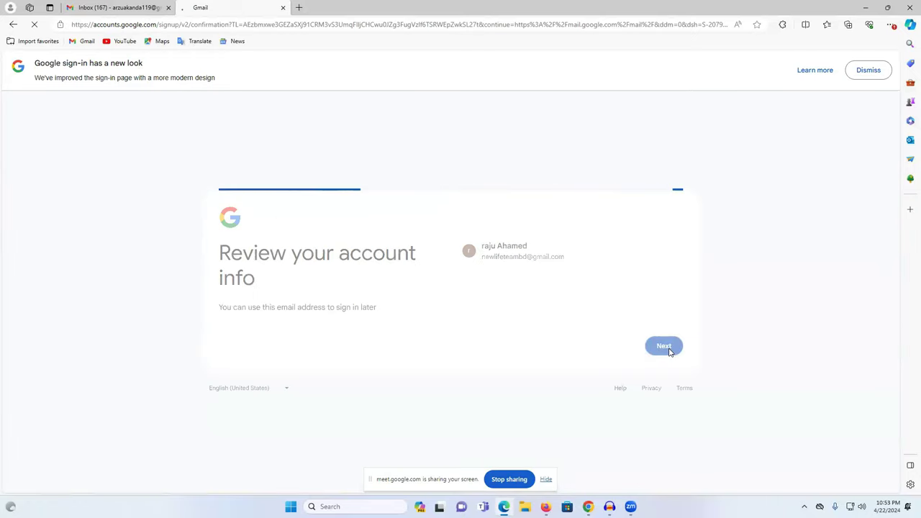
scroll(640, 401, "down", 4)
scroll(640, 401, "down", 2)
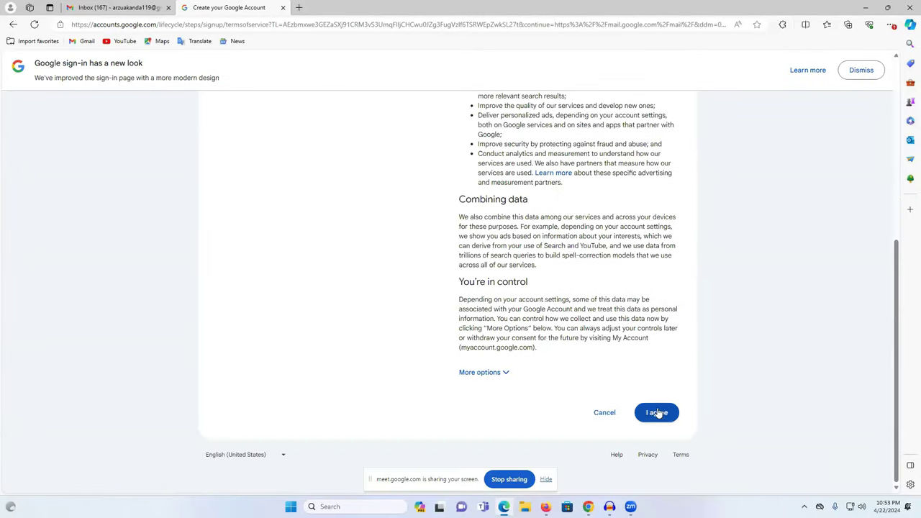
left_click(656, 412)
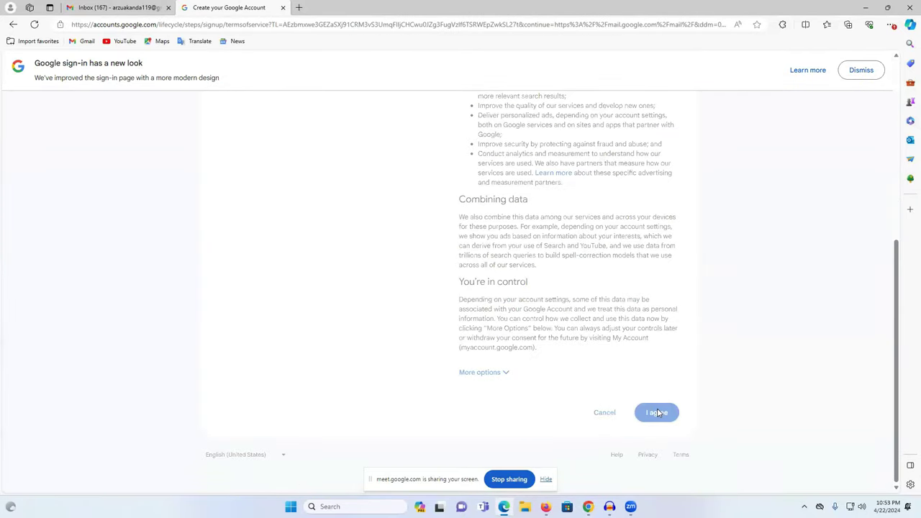
left_click(860, 74)
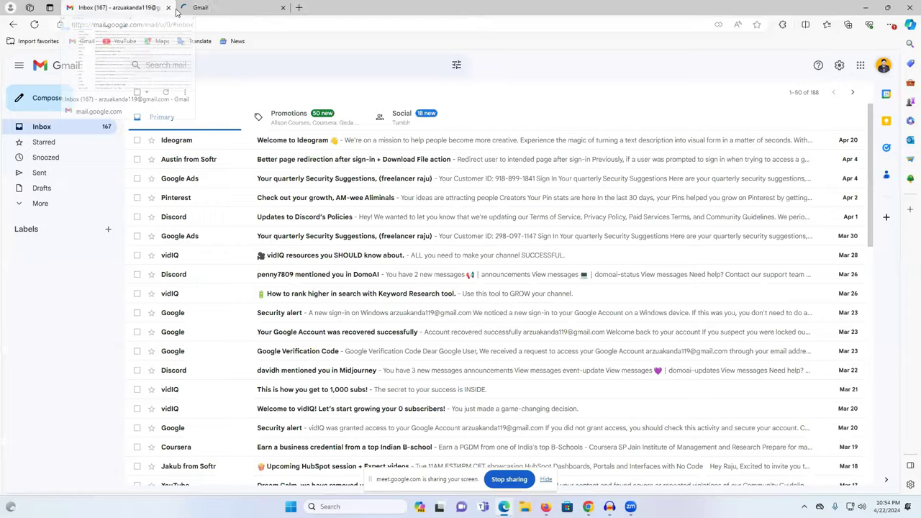
In the new account's Gmail, open See all settings, then Manage your Google Account.
left_click(179, 9)
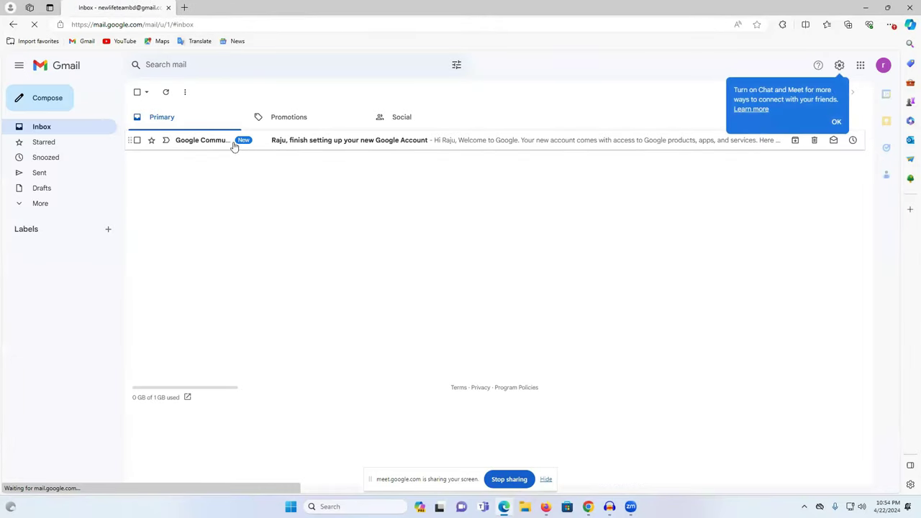
left_click(840, 67)
scroll(804, 223, "down", 3)
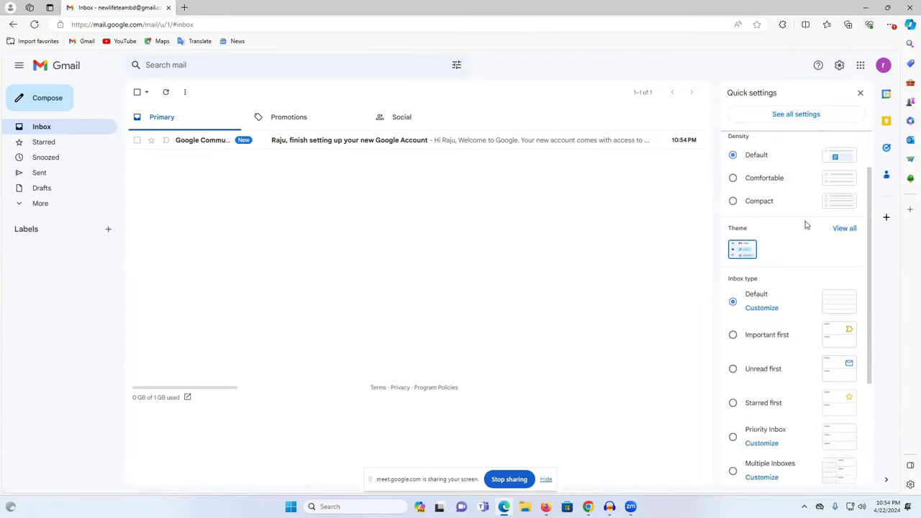
left_click(797, 115)
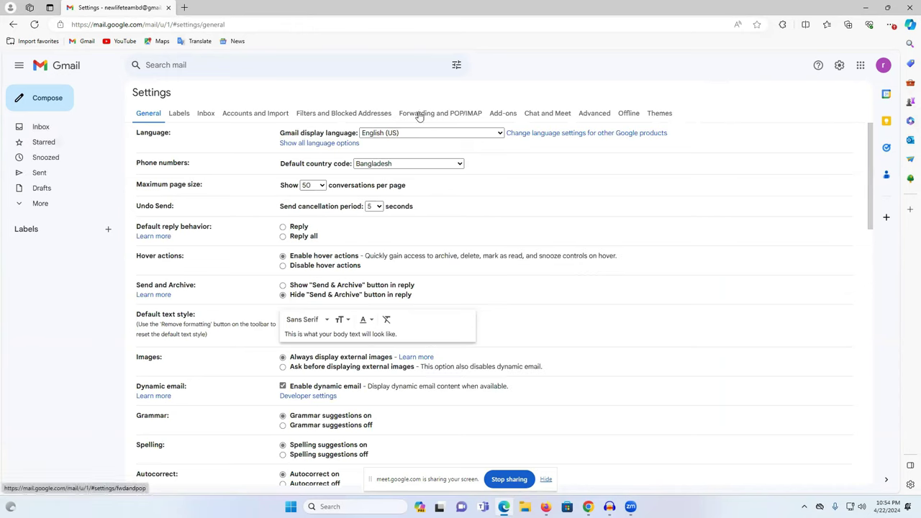
left_click(884, 66)
left_click(781, 182)
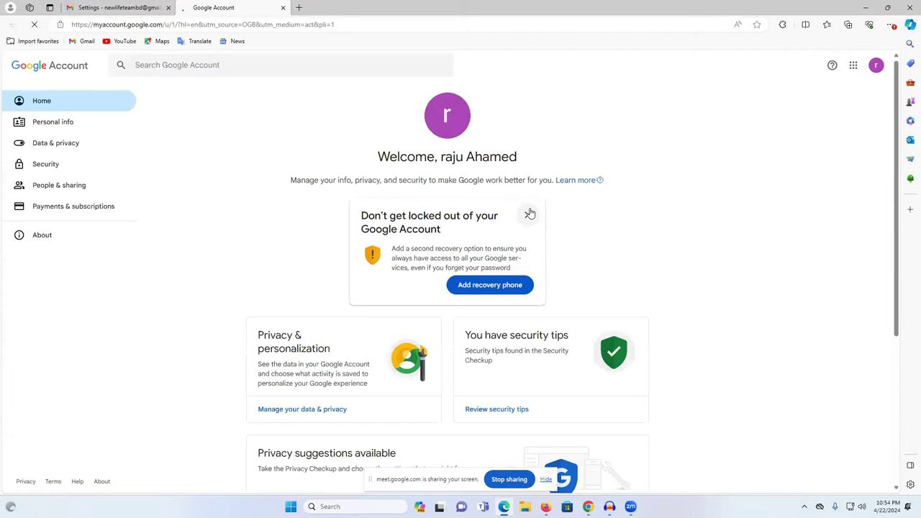
Close the 'Don't get locked out' card and open the Security page.
left_click(529, 213)
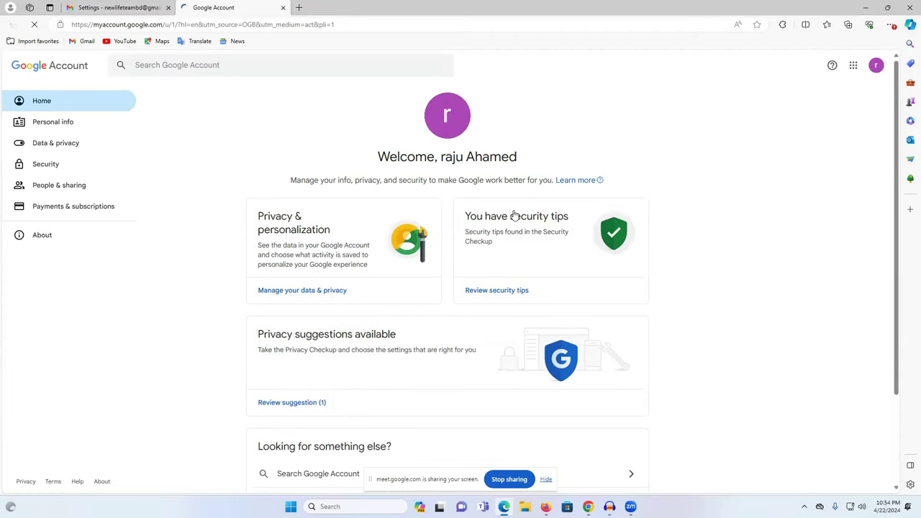
left_click(50, 167)
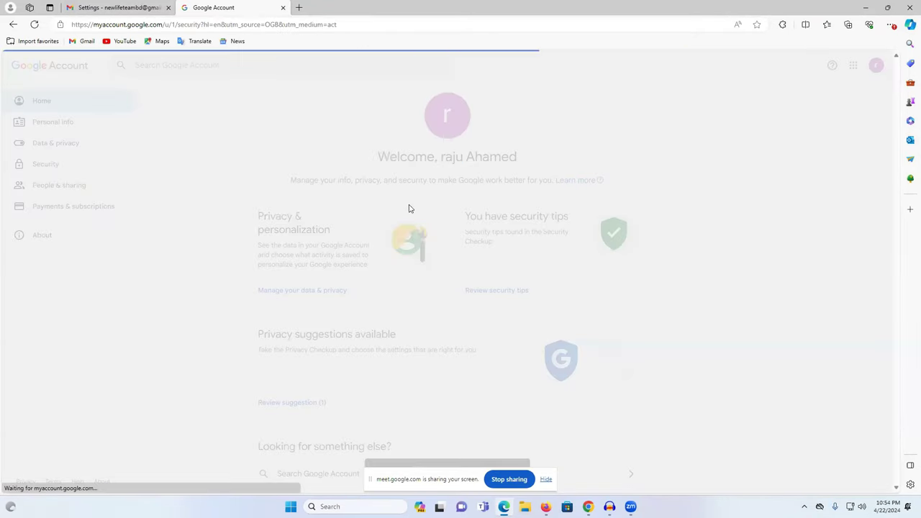
scroll(368, 204, "down", 6)
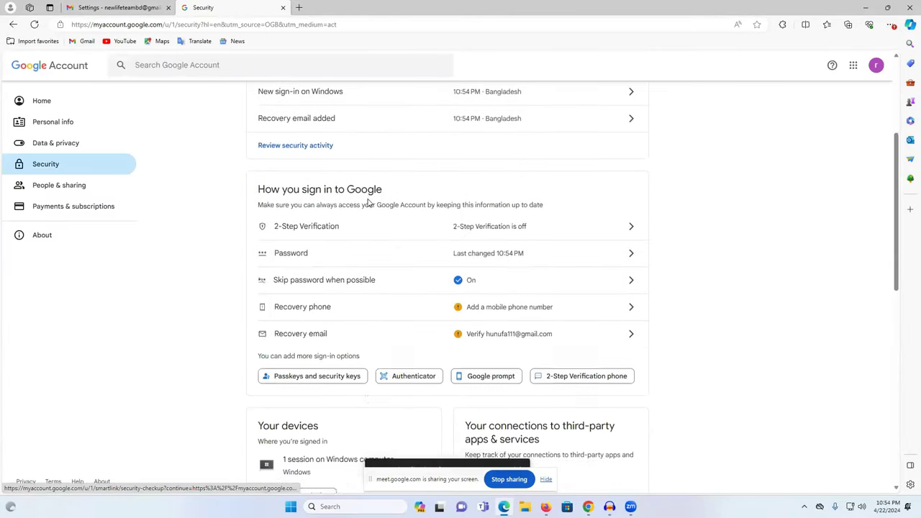
Admit the waiting participants in the Meet call, then return to the Security page.
mouse_move(588, 507)
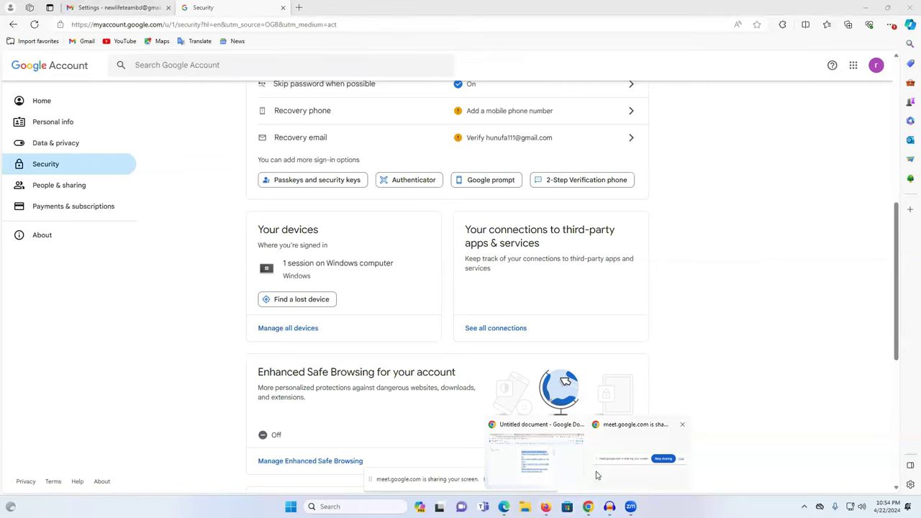
left_click(561, 446)
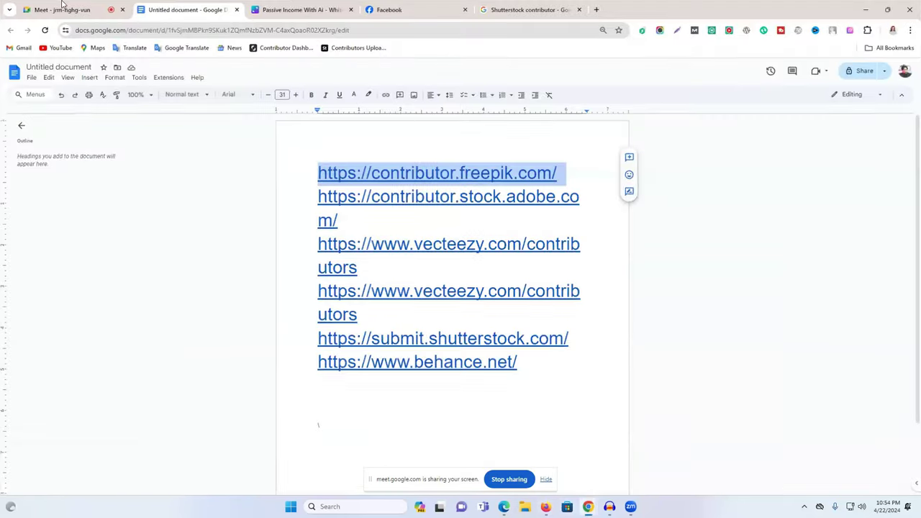
left_click(68, 9)
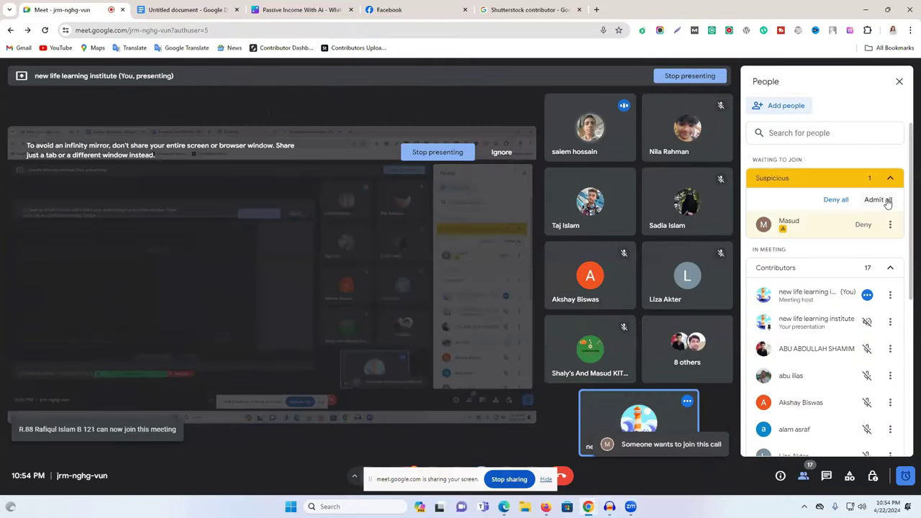
left_click(875, 199)
left_click(509, 303)
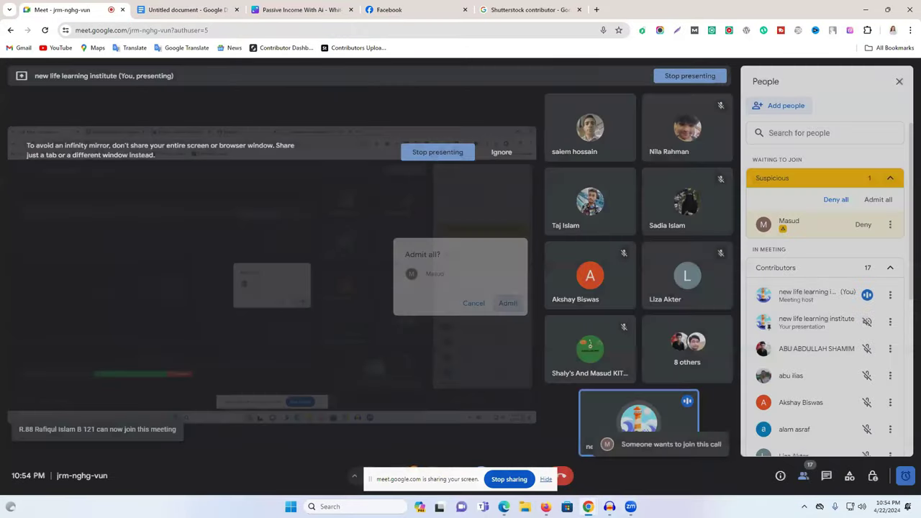
mouse_move(545, 506)
left_click(503, 507)
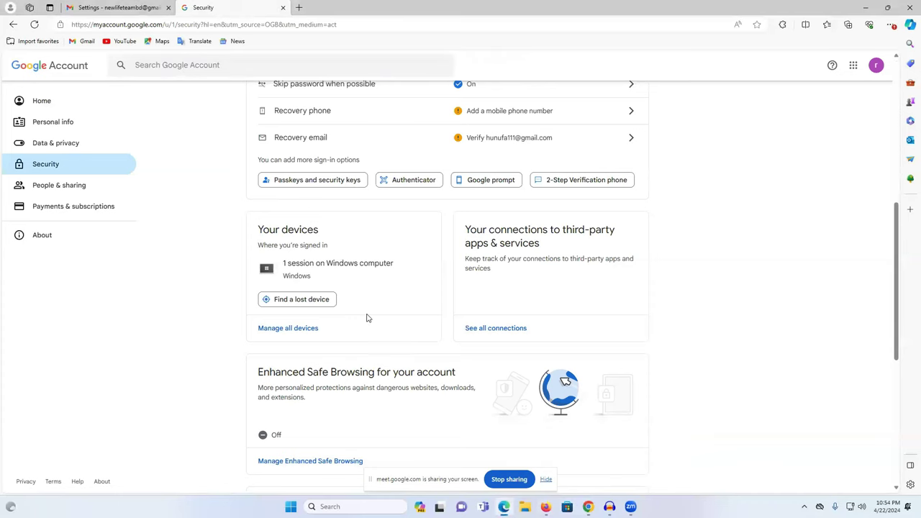
Open Recovery phone, enter a phone number and request a verification code.
scroll(366, 304, "up", 1)
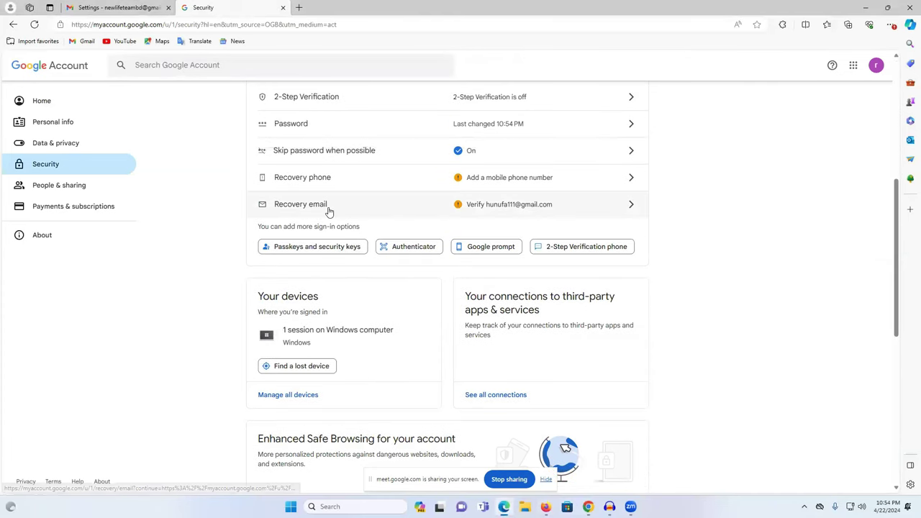
left_click(371, 179)
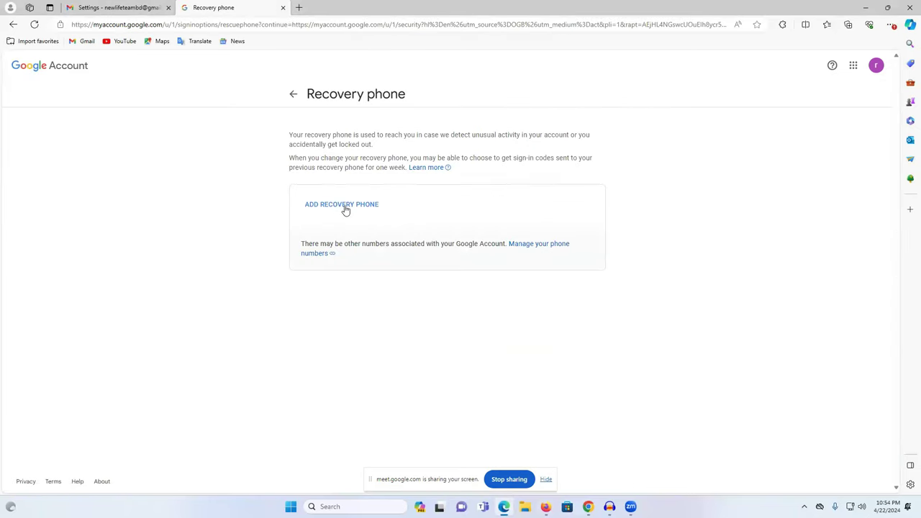
left_click(342, 206)
left_click(430, 247)
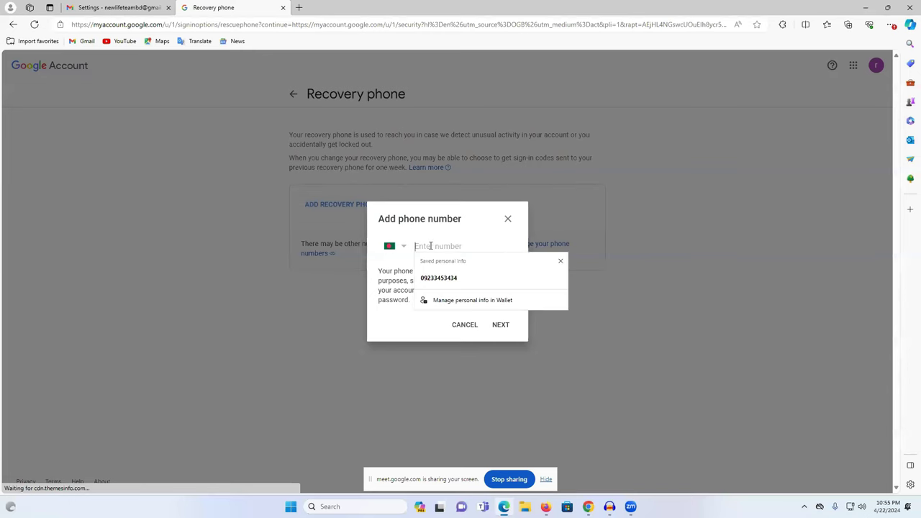
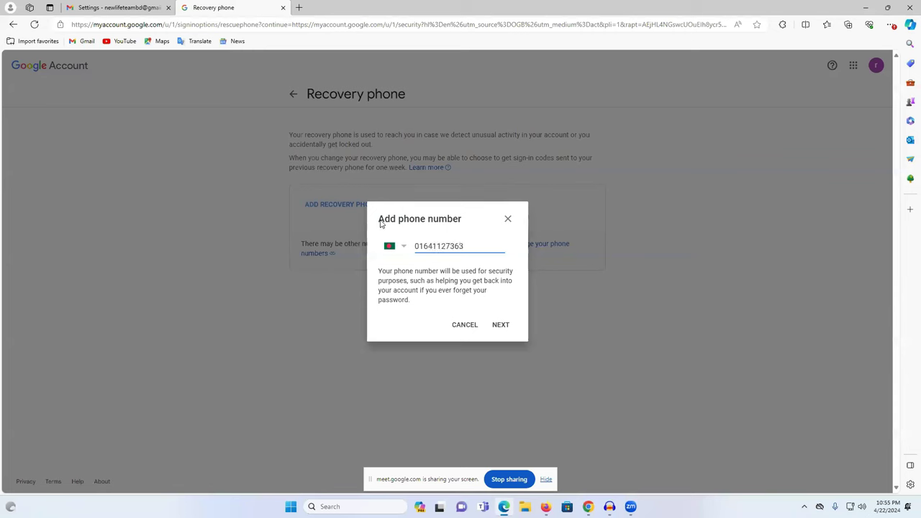
left_click(502, 320)
left_click(496, 323)
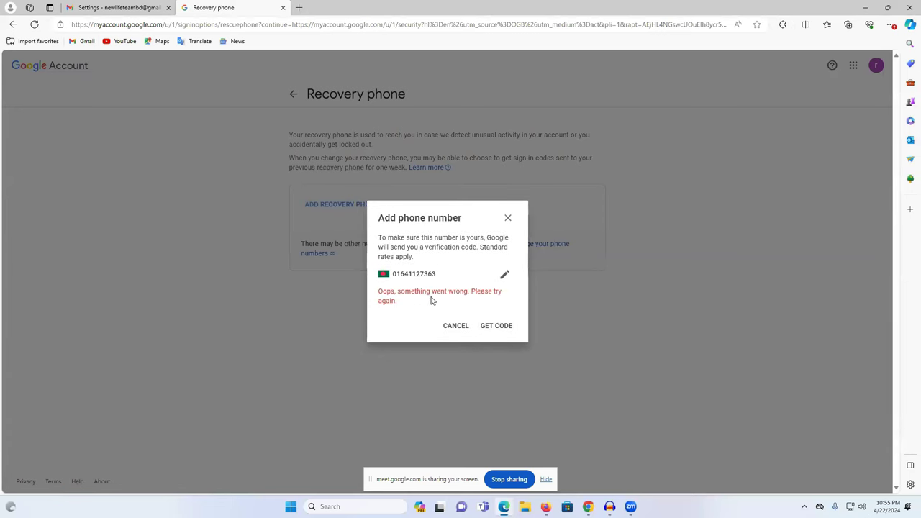
Retry with Bangladesh +880 chosen as the country code and request the code again.
left_click(501, 277)
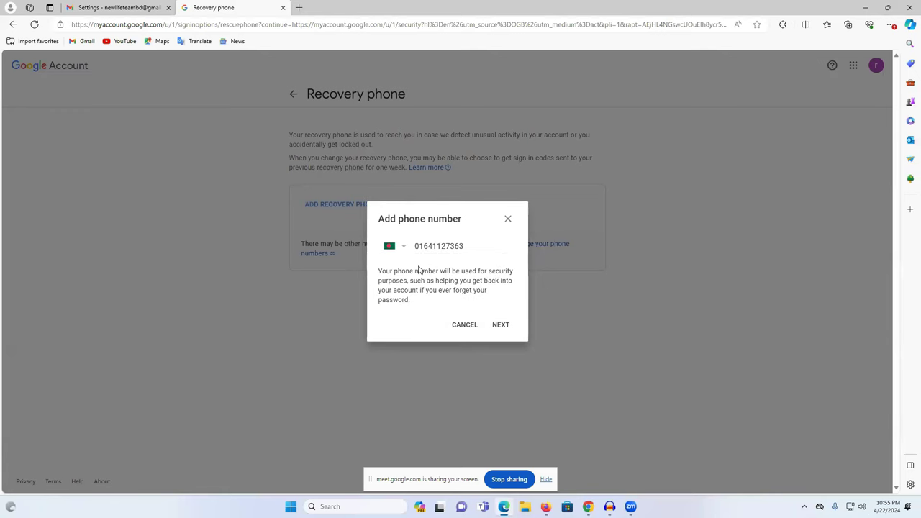
left_click(403, 247)
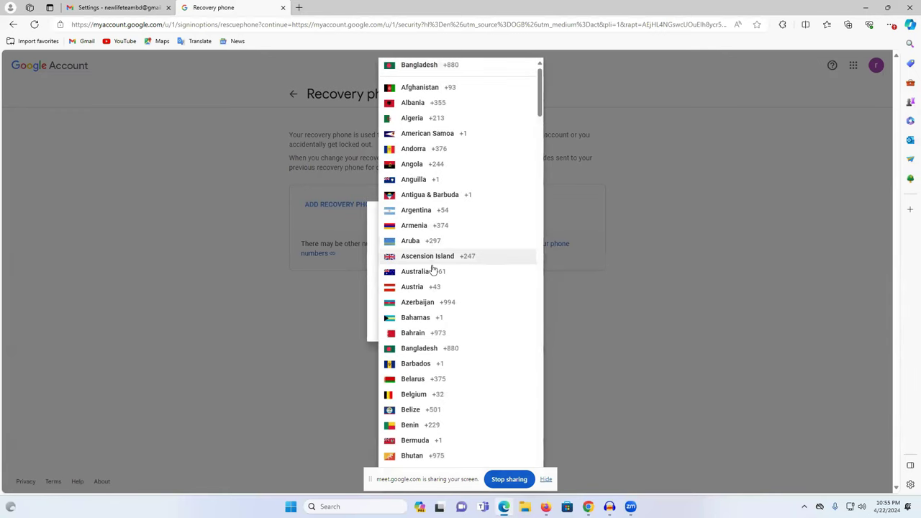
left_click(433, 350)
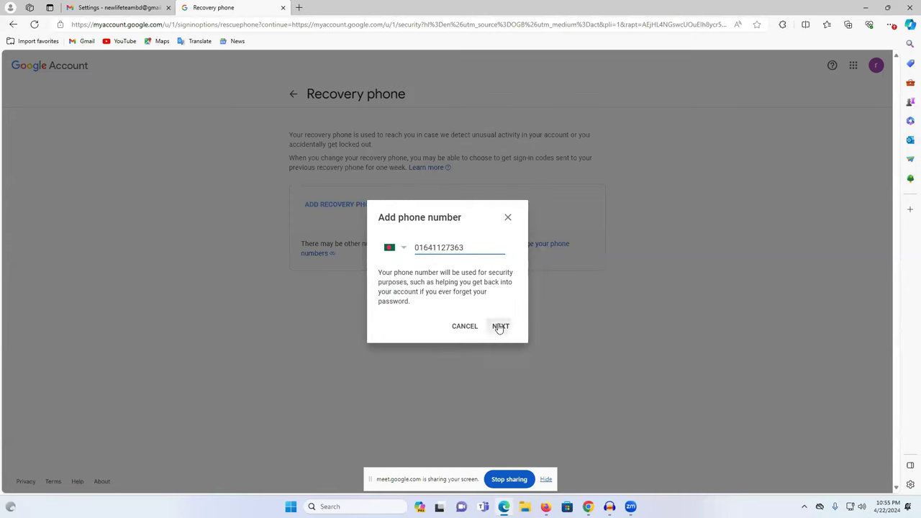
left_click(499, 327)
left_click(495, 319)
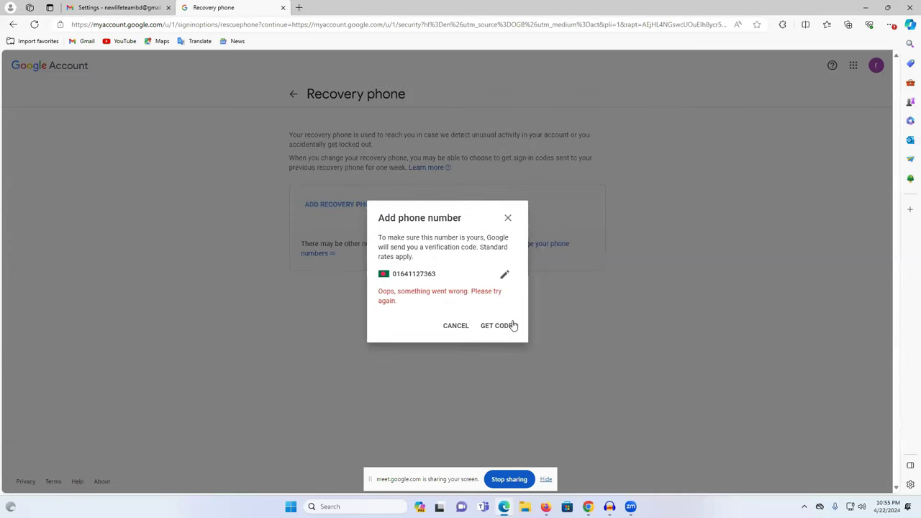
Retype the number and request a code once more, then close the dialog and Recovery phone tab.
left_click(502, 274)
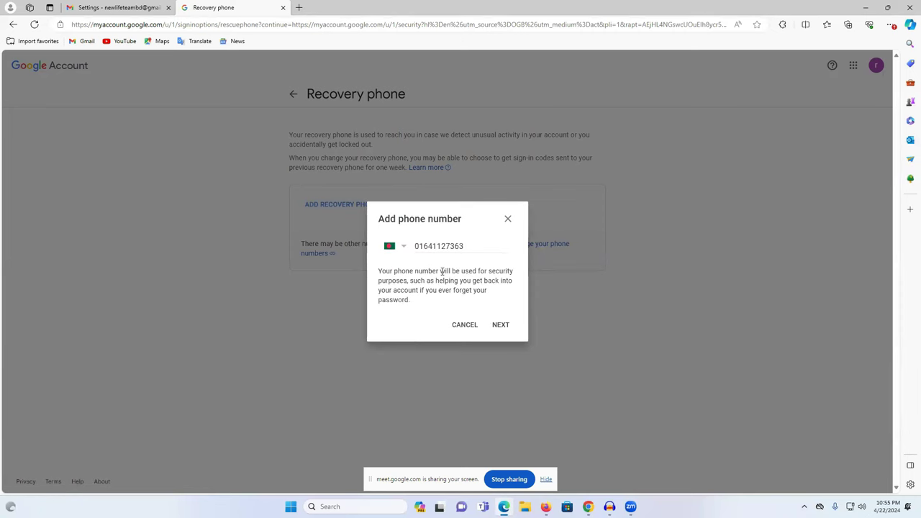
double_click(452, 246)
type("01")
left_click(502, 325)
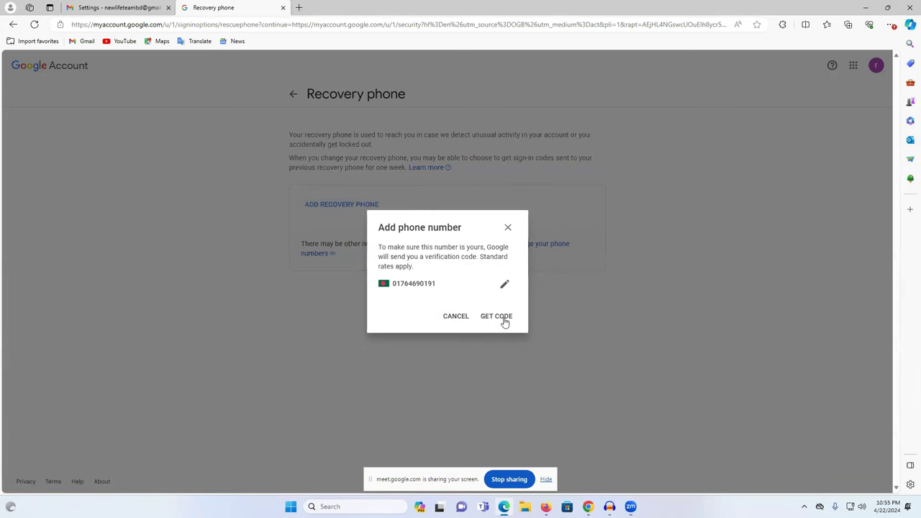
left_click(504, 324)
left_click(507, 218)
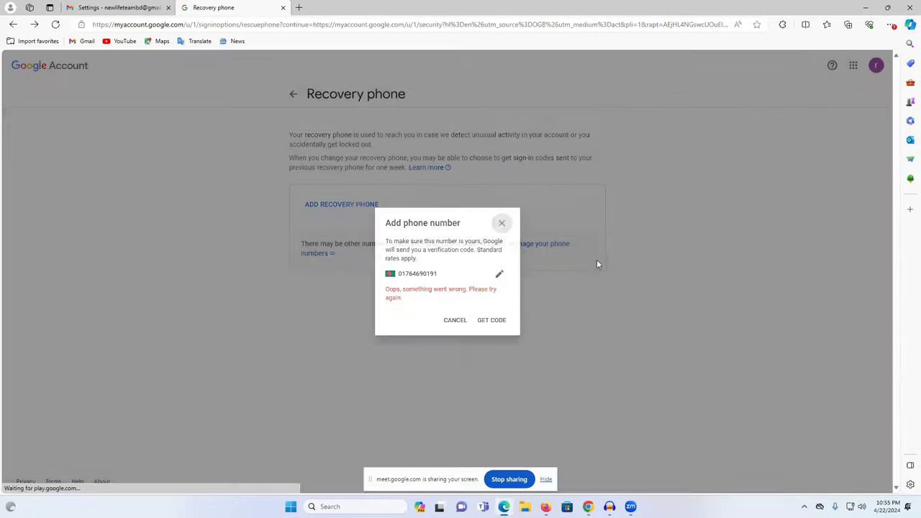
left_click(116, 7)
left_click(277, 13)
left_click(283, 8)
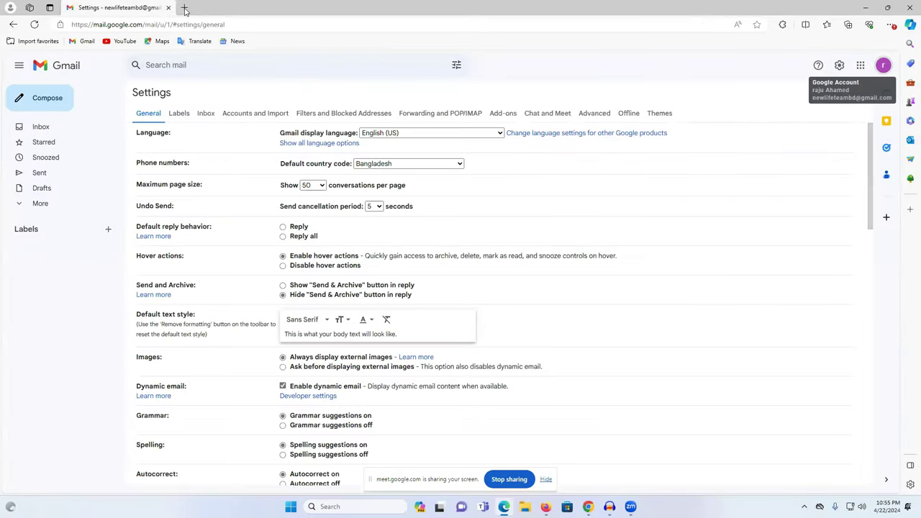
In a new tab, search 'gmail login' and open the Google Mail result.
left_click(299, 7)
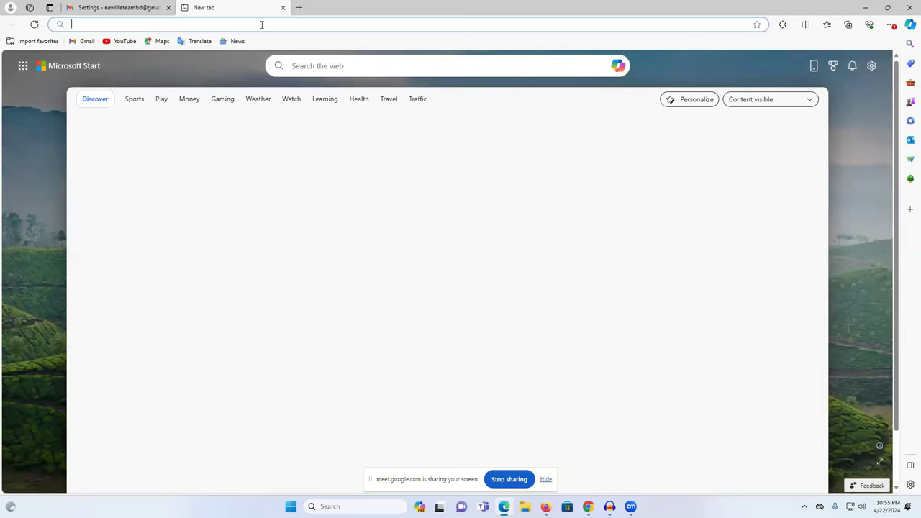
left_click(262, 24)
type("gmail")
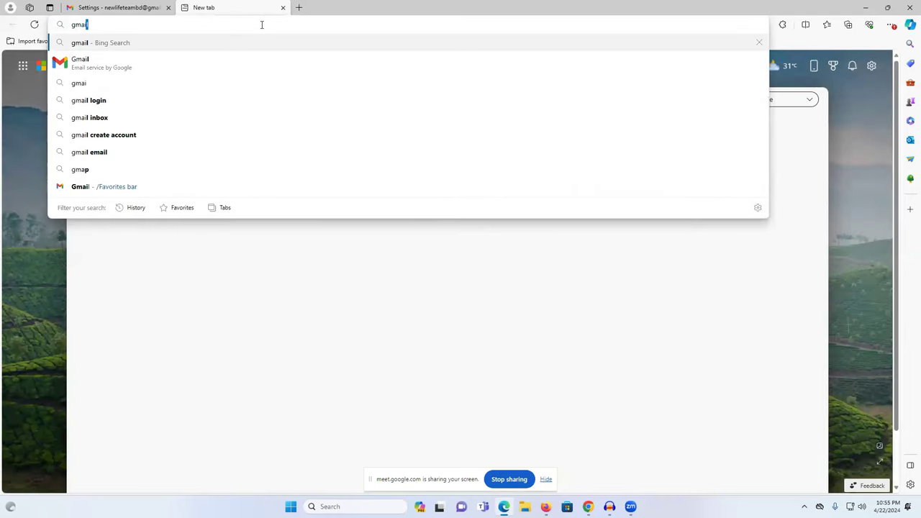
left_click(136, 59)
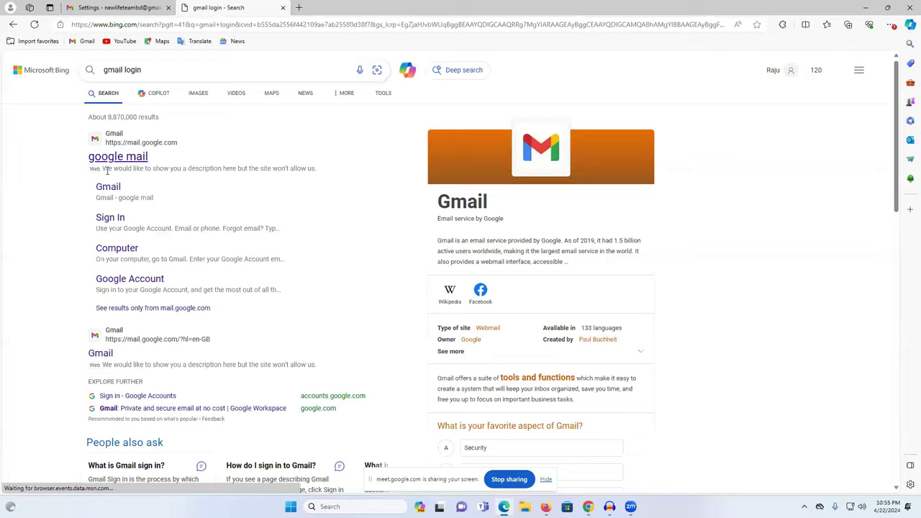
left_click(106, 159)
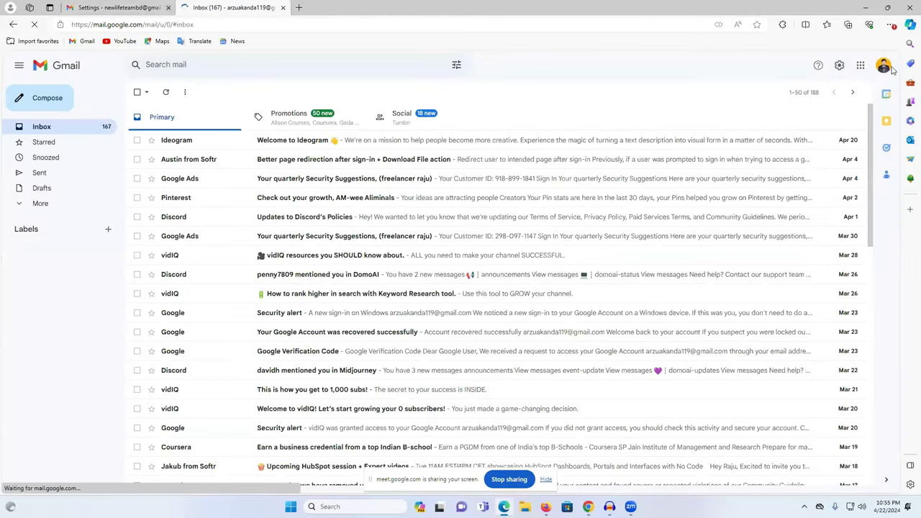
Pick the 'Session expired' account from the account switcher to sign back in.
left_click(883, 65)
scroll(823, 264, "down", 2)
scroll(823, 265, "down", 3)
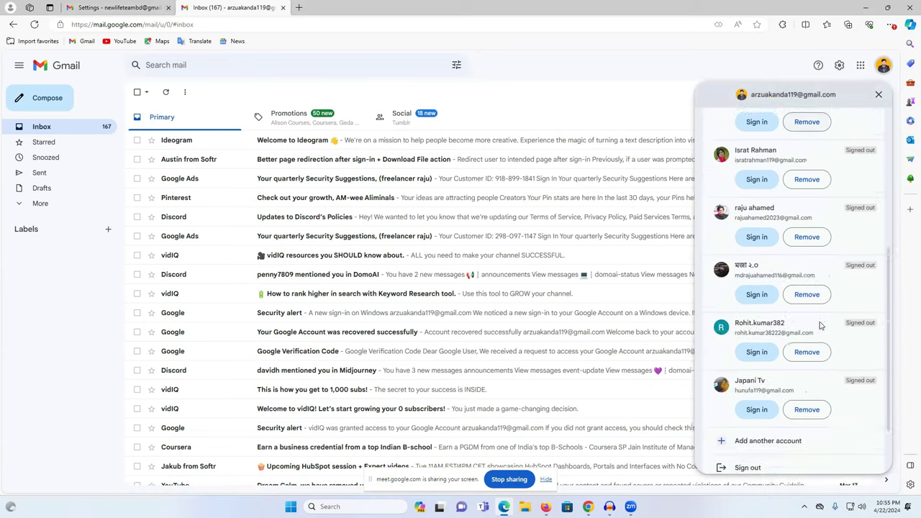
scroll(759, 290, "up", 5)
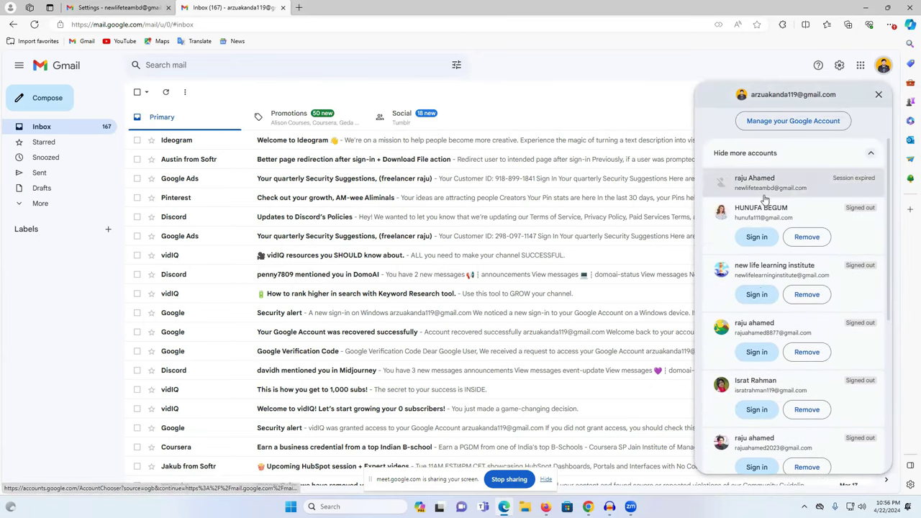
left_click(754, 186)
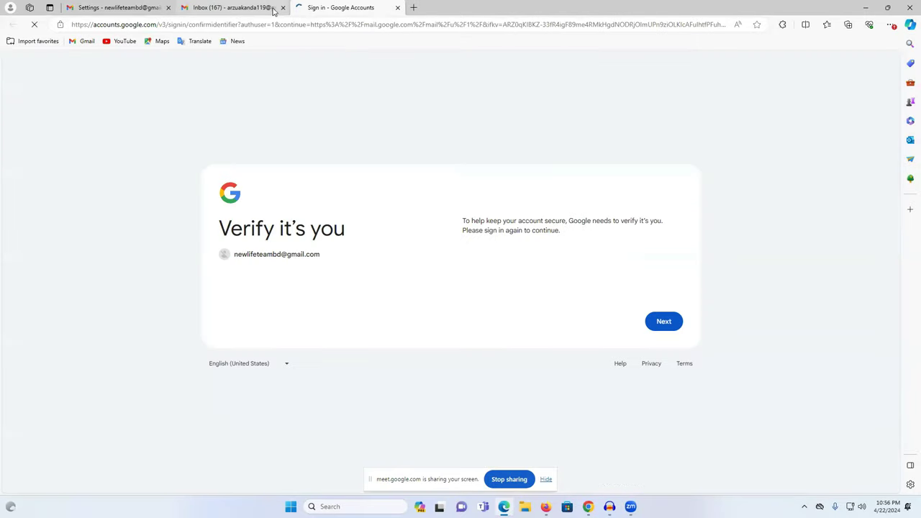
Start the 'I'm not a robot' check and pass the chimney image challenge.
left_click(673, 322)
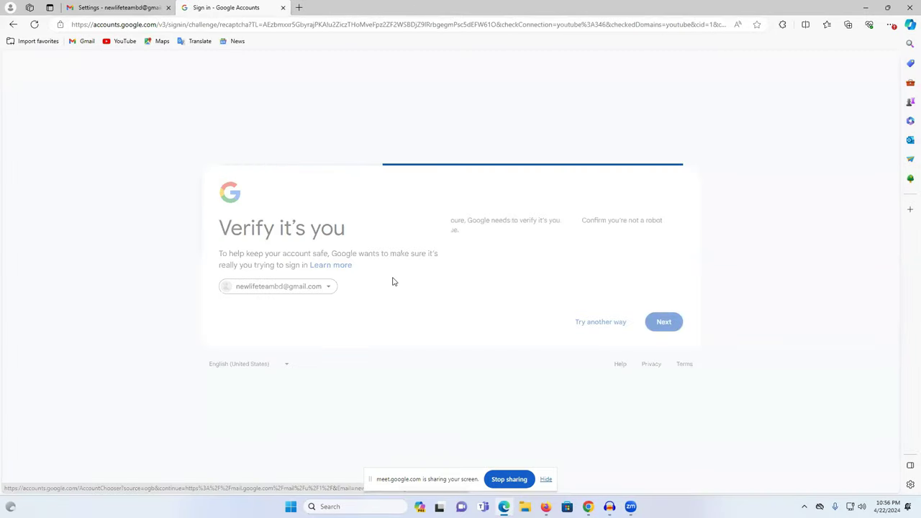
left_click(475, 263)
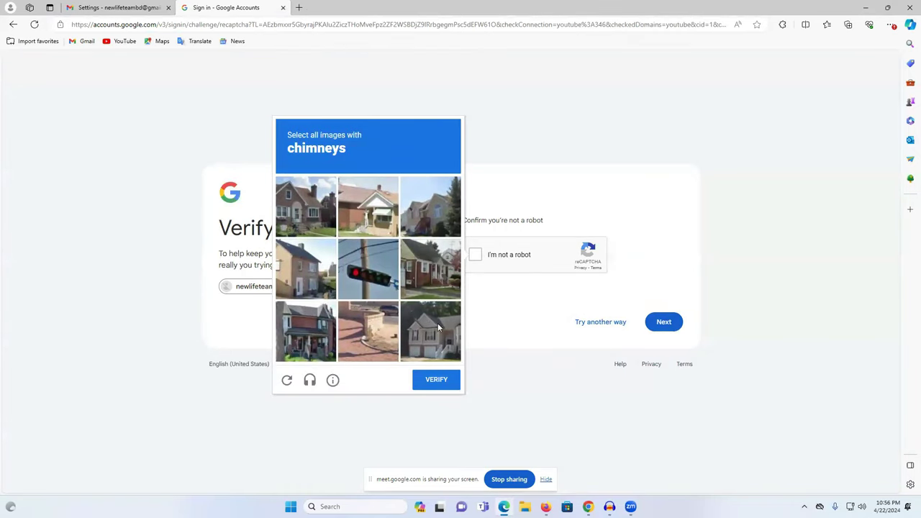
left_click(437, 328)
left_click(430, 269)
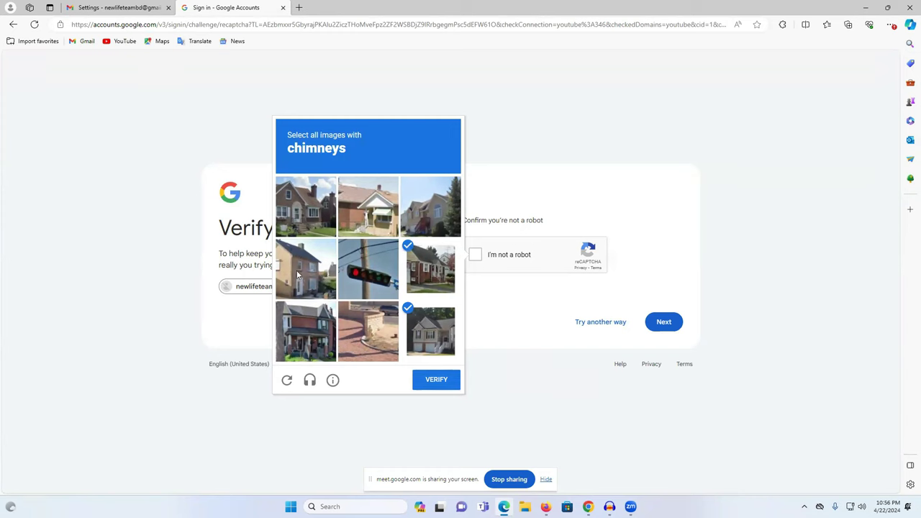
left_click(298, 274)
left_click(307, 217)
left_click(389, 205)
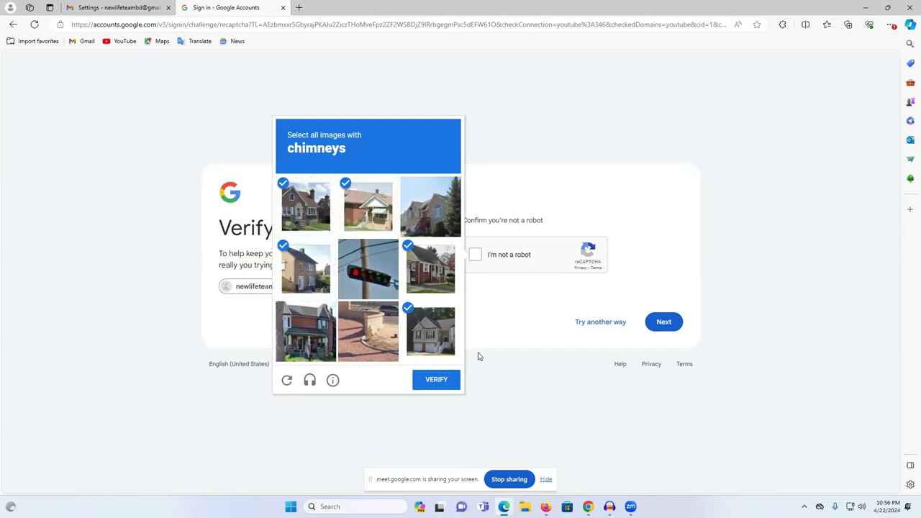
left_click(444, 387)
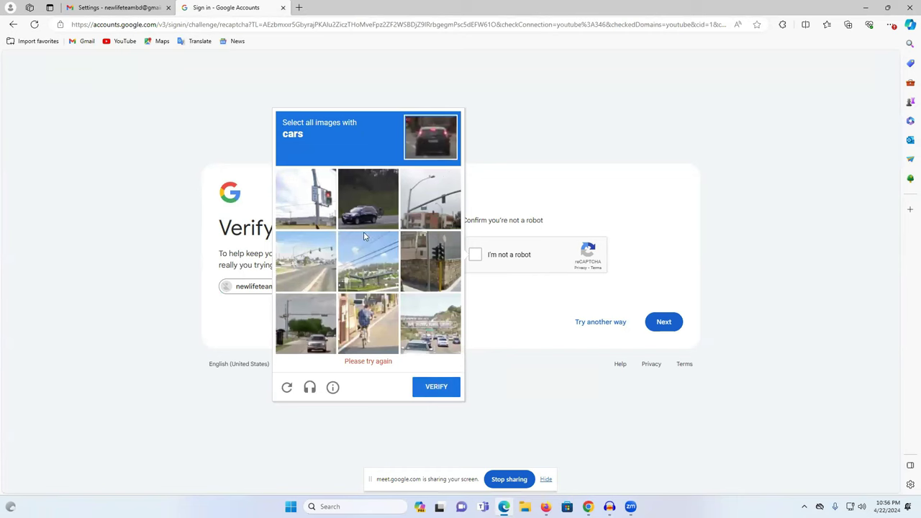
Select the three car pictures and verify the second image challenge.
left_click(364, 224)
left_click(314, 337)
left_click(419, 343)
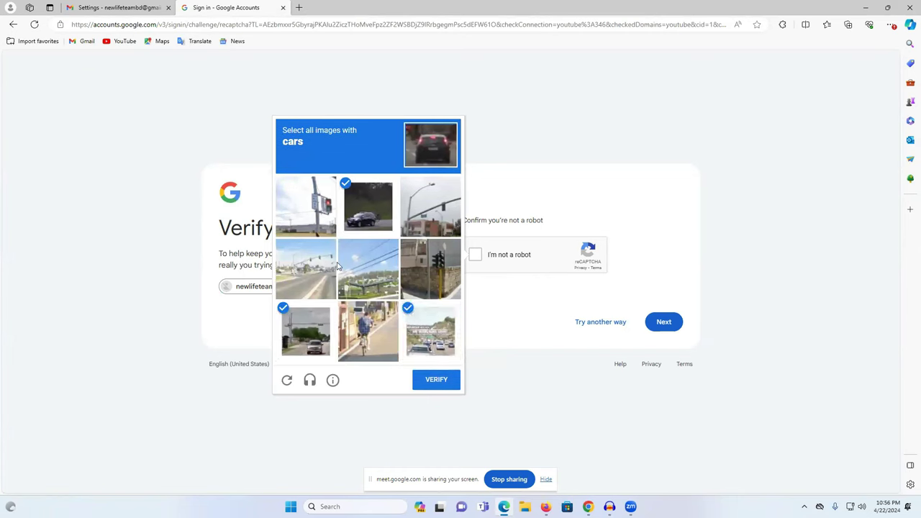
left_click(436, 380)
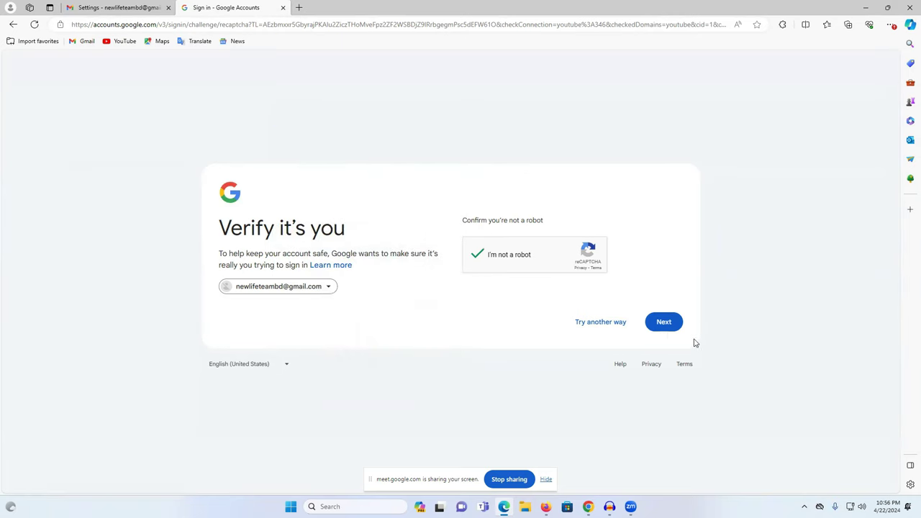
Fill in the saved account password and submit it to sign in.
left_click(656, 324)
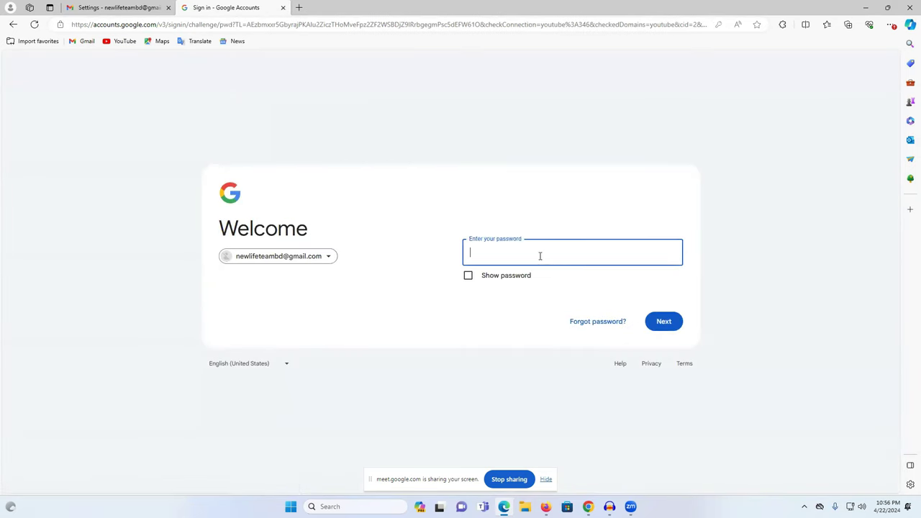
left_click(531, 255)
left_click(544, 291)
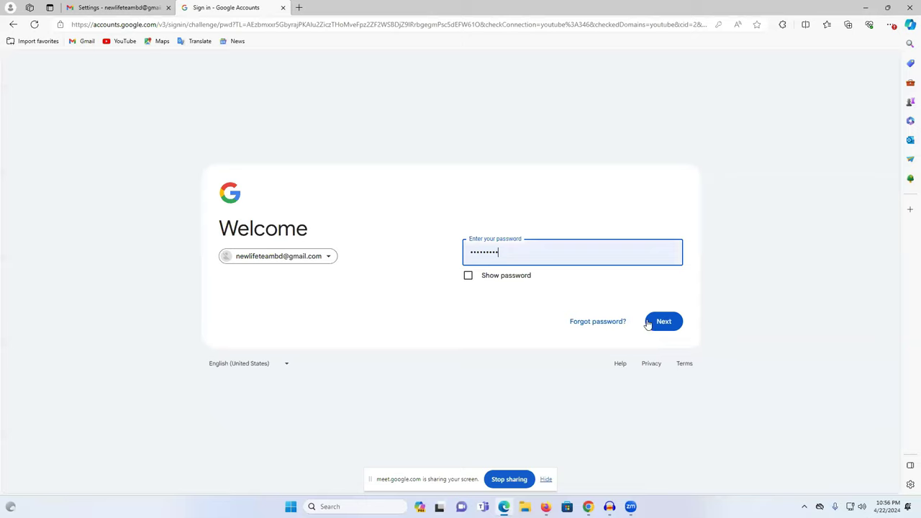
left_click(650, 324)
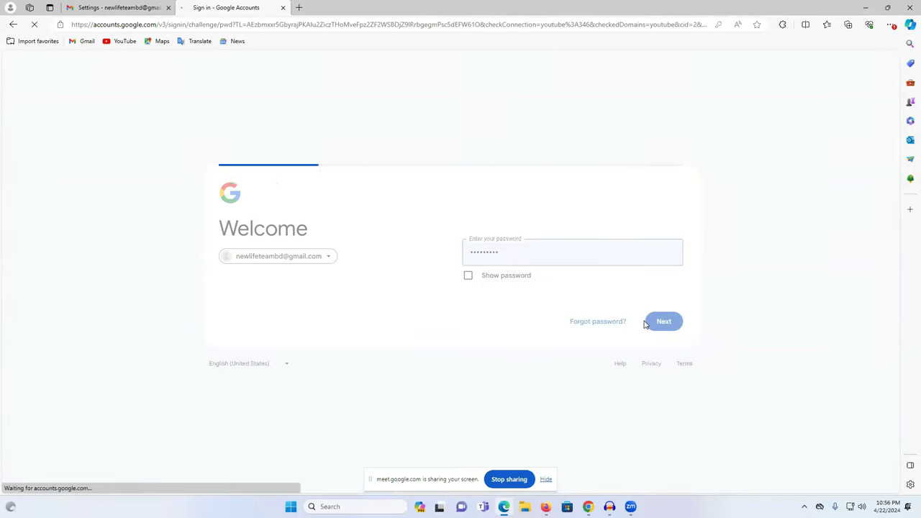
Check the Audacity recording and Google Meet call, then return to the verification page.
left_click(426, 295)
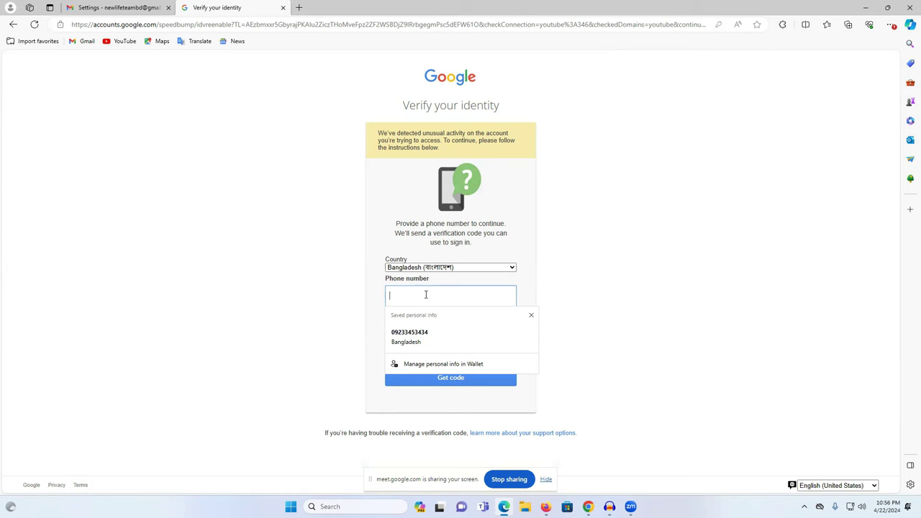
left_click(610, 507)
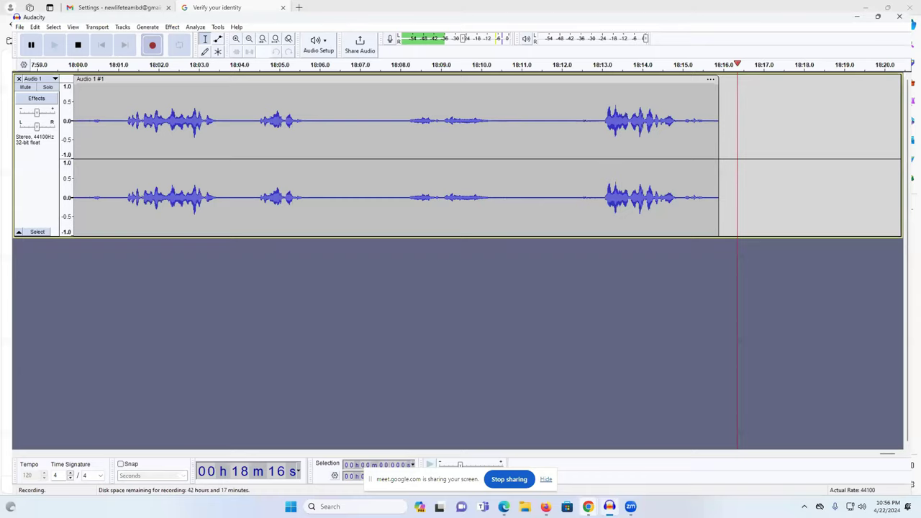
mouse_move(588, 507)
left_click(564, 464)
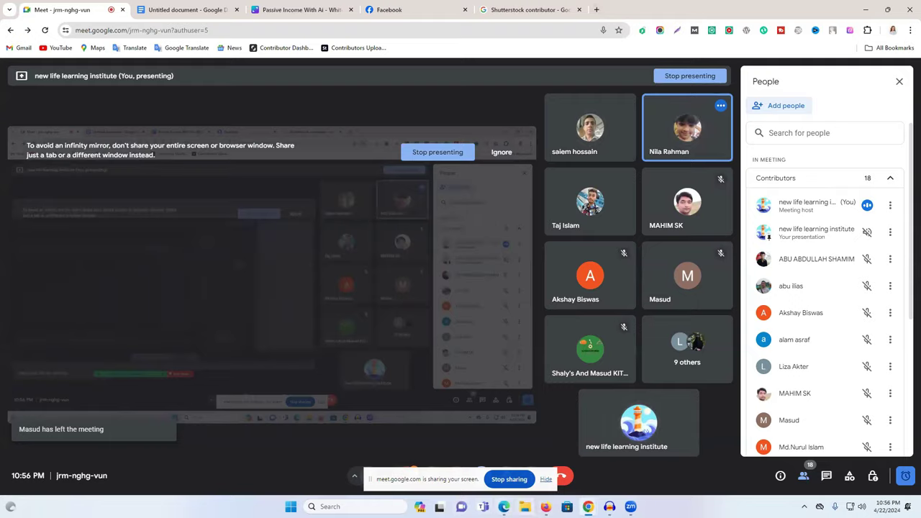
key("alt+Tab")
Enter the Bangladesh mobile number and request the SMS verification code.
left_click(420, 297)
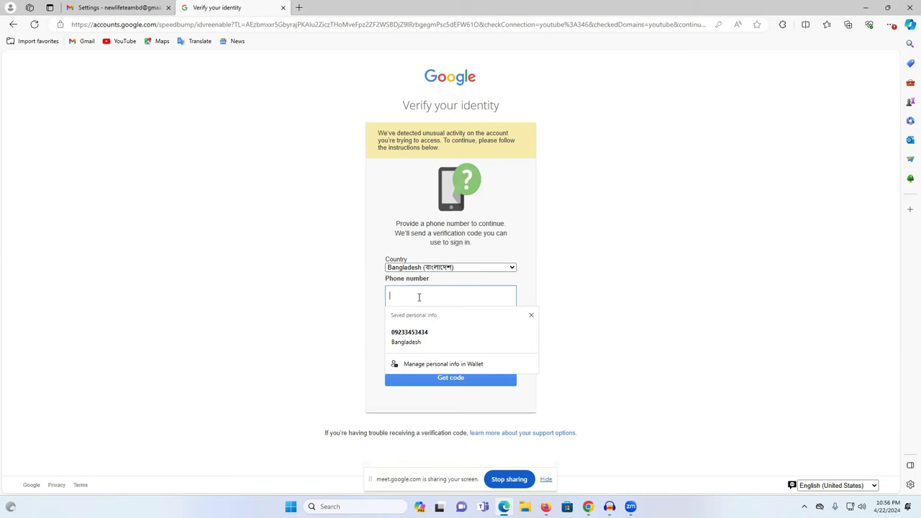
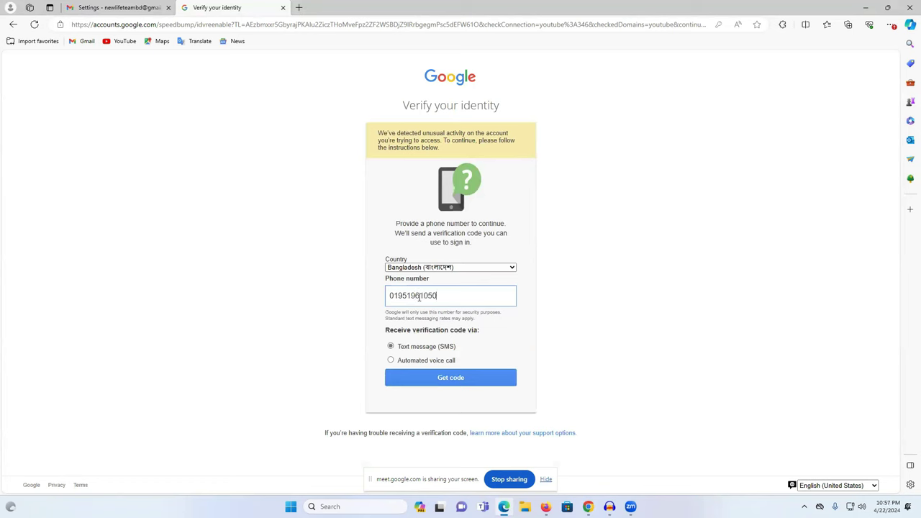
key("Return")
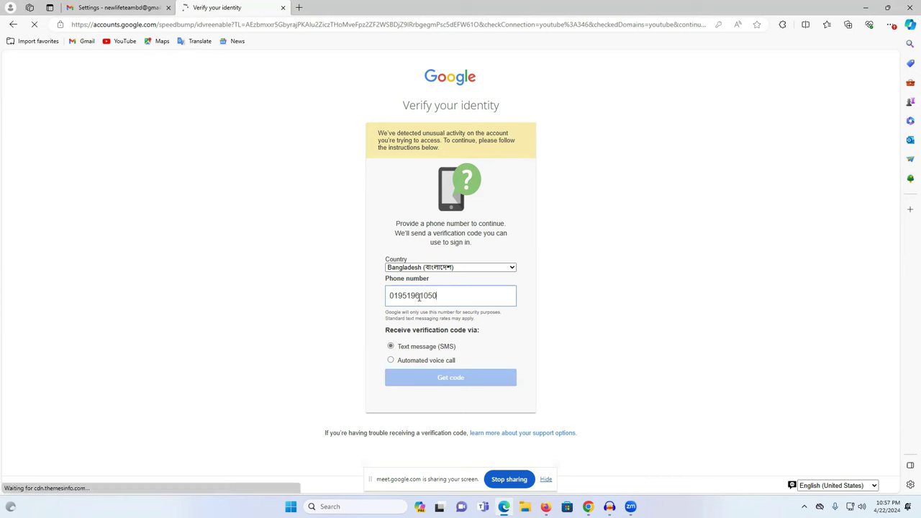
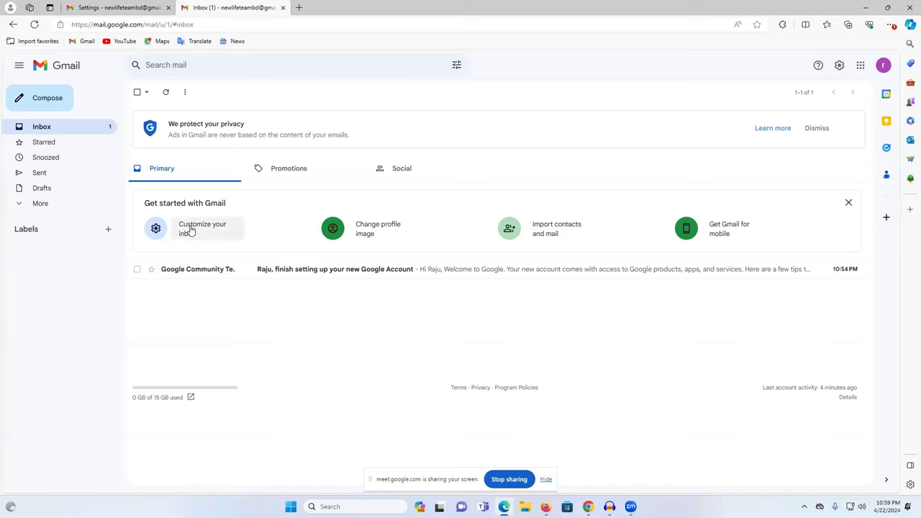
Close Gmail's Settings tab and open a new tab showing the Microsoft Start page beside the inbox.
left_click(280, 218)
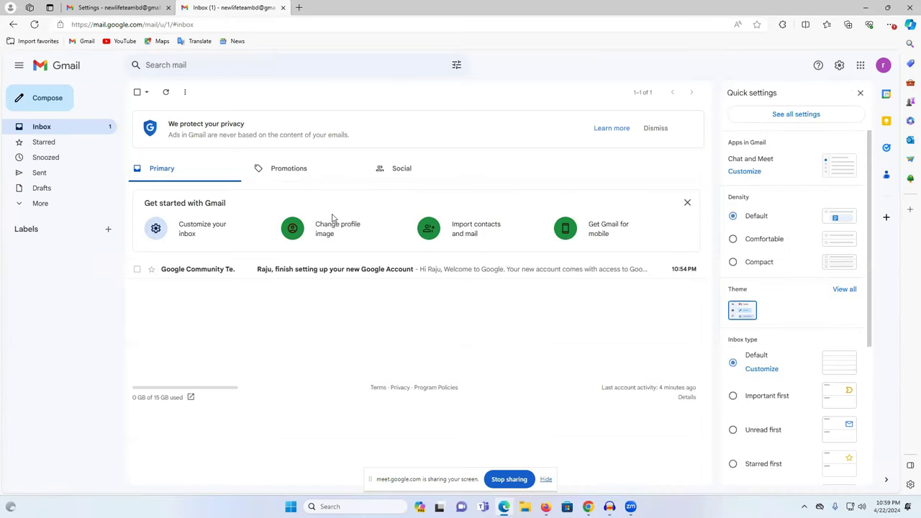
left_click(861, 92)
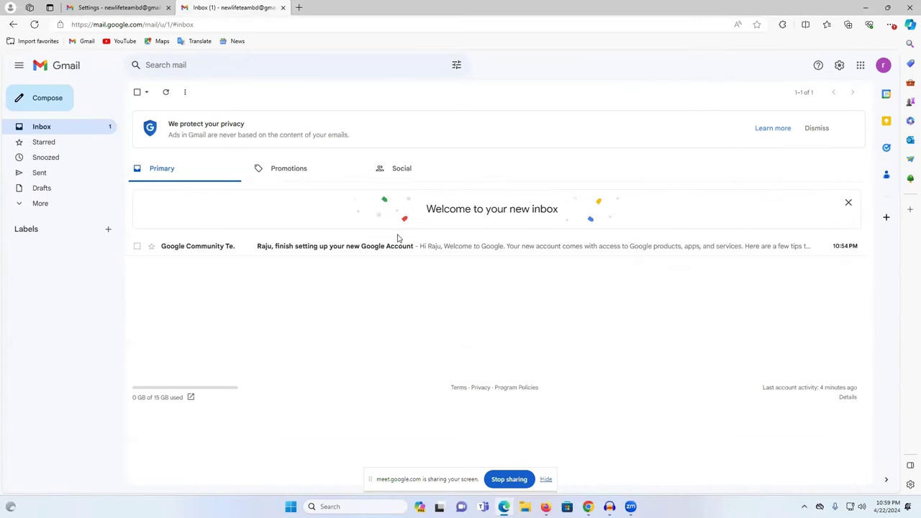
left_click(144, 7)
left_click(188, 8)
left_click(167, 8)
left_click(185, 7)
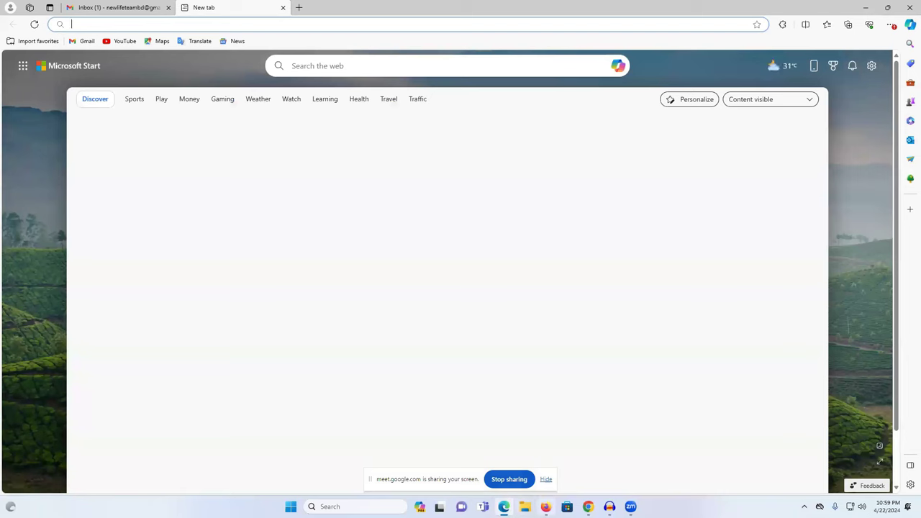
Copy the Freepik contributor link from the Untitled document of links in Google Docs.
left_click(536, 450)
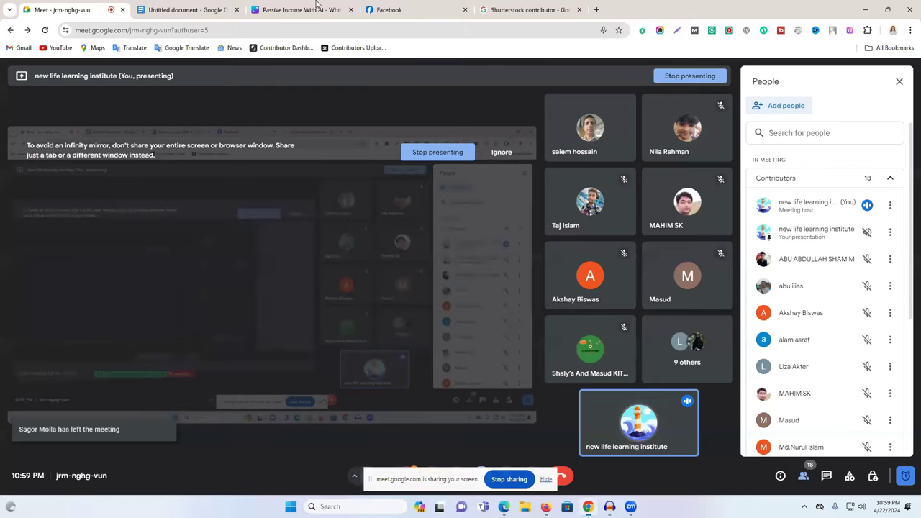
left_click(317, 9)
left_click(184, 9)
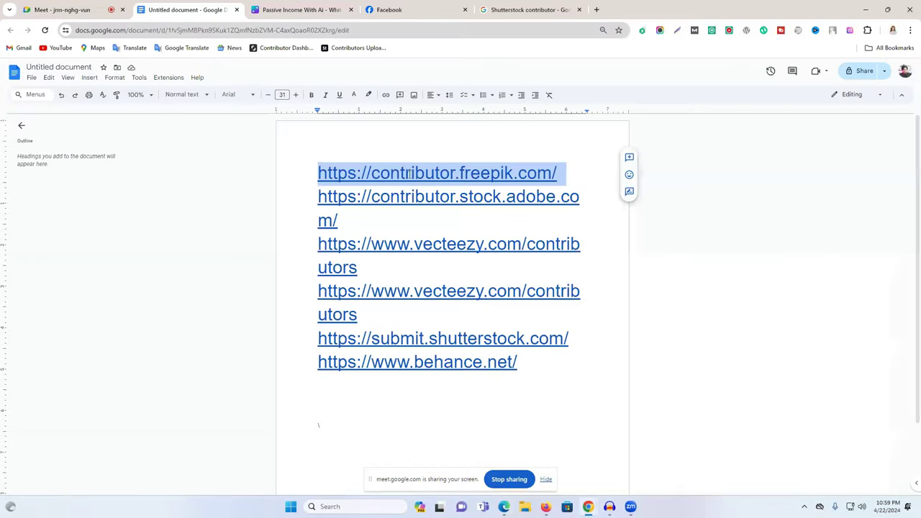
right_click(443, 175)
left_click(486, 205)
Paste the copied link into the new tab's address bar and load the Freepik contributor site.
left_click(546, 506)
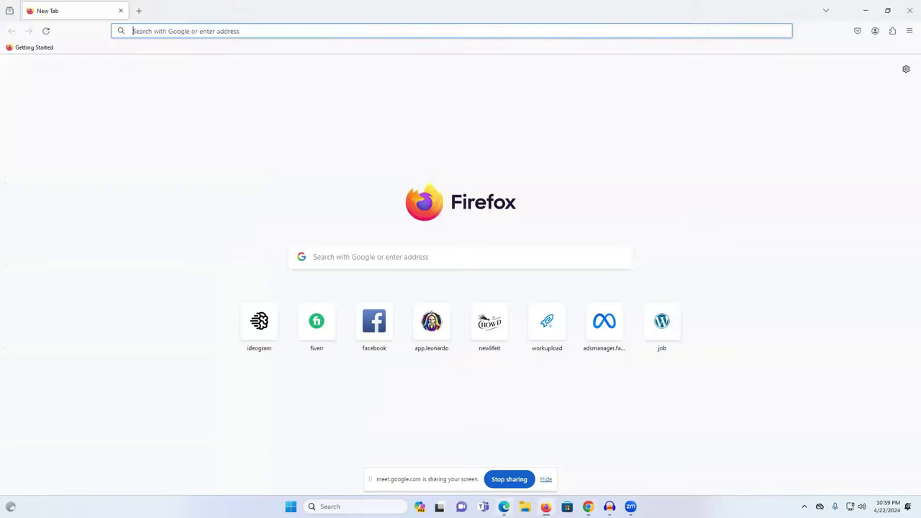
left_click(504, 506)
key("ctrl+v")
key("Return")
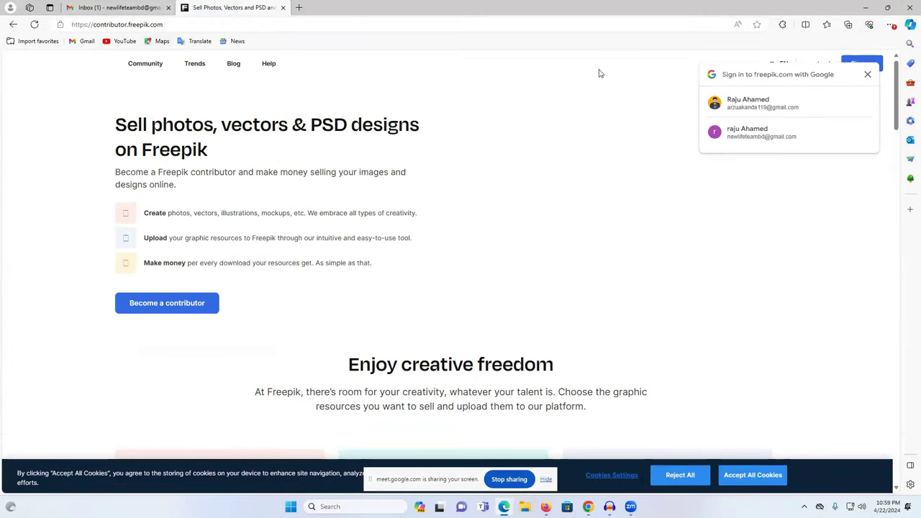
Dismiss the Google sign-in popup and choose Become a contributor on Freepik.
left_click(868, 75)
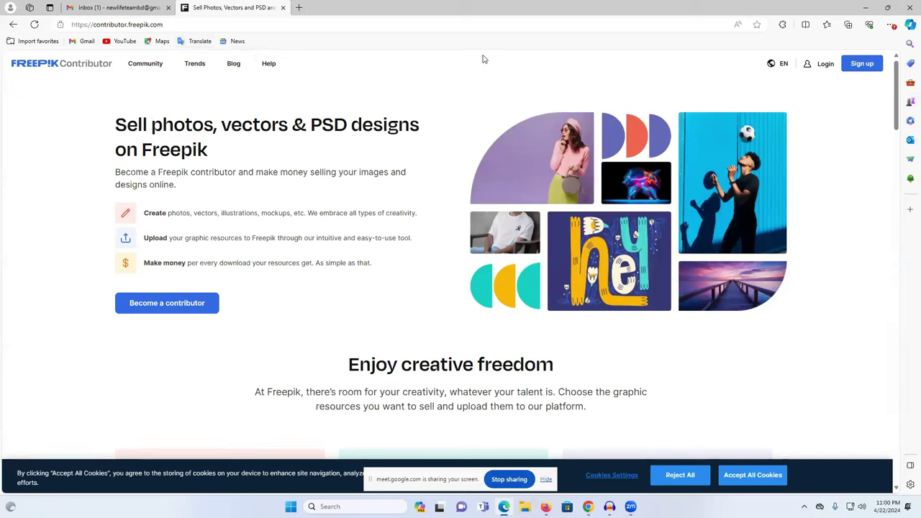
left_click(165, 305)
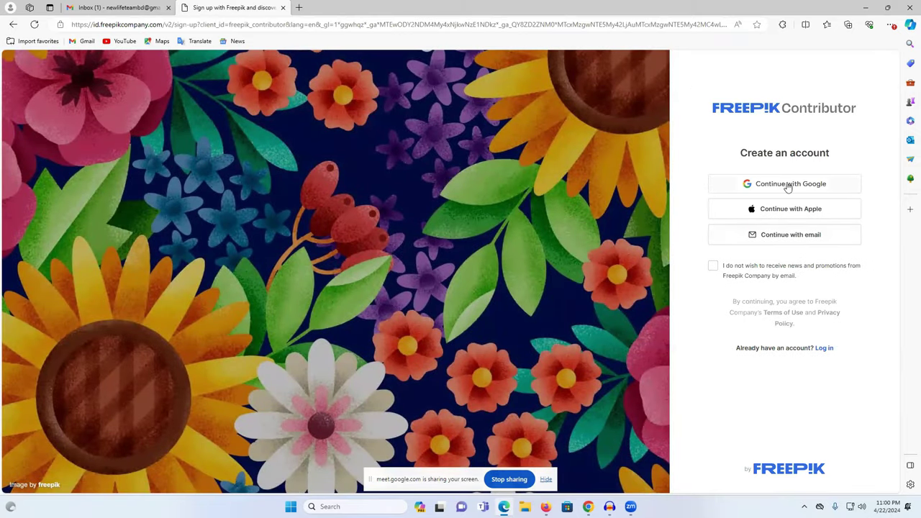
Choose email sign-up and paste the Gmail account's address, copied from Gmail, into the Email field.
left_click(777, 237)
left_click(746, 199)
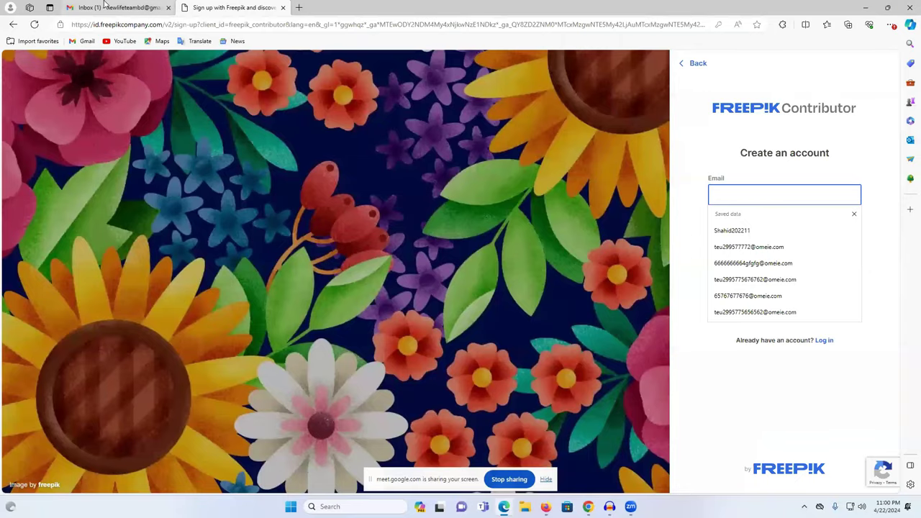
key("ctrl+shift+Tab")
left_click(884, 66)
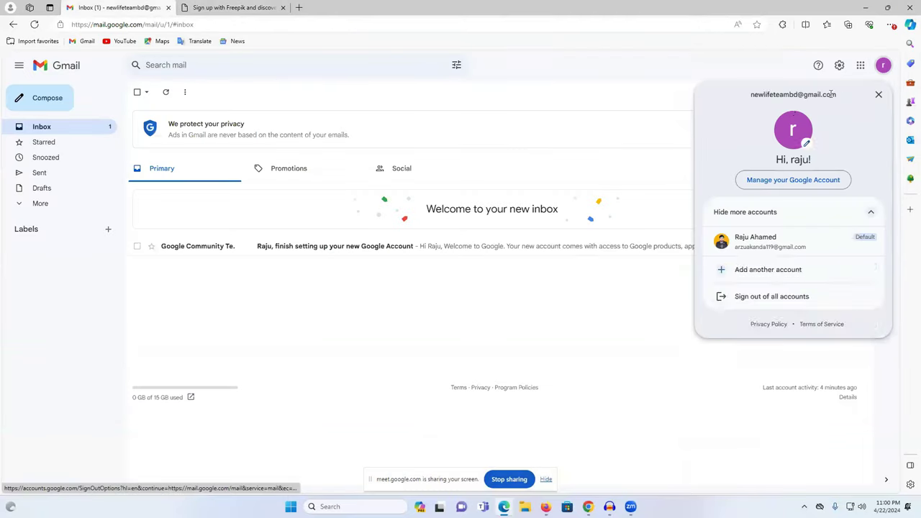
triple_click(793, 94)
left_click(215, 7)
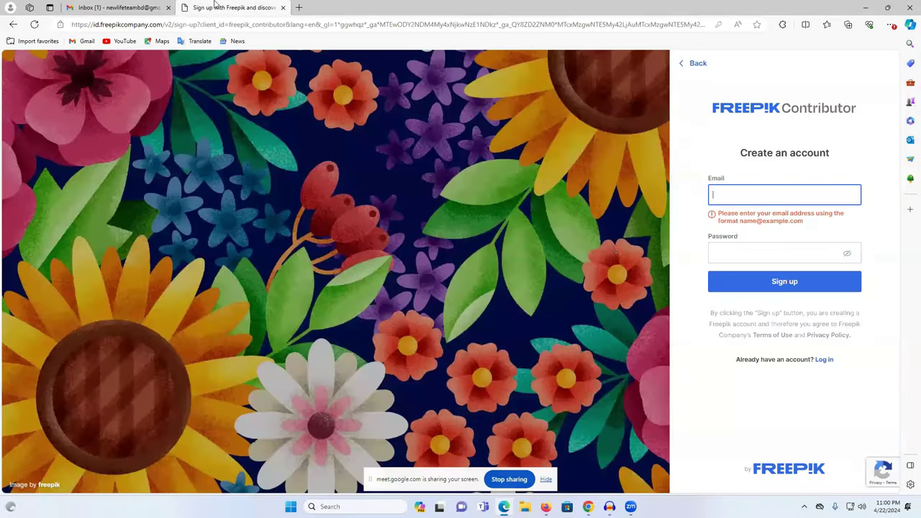
key("ctrl+v")
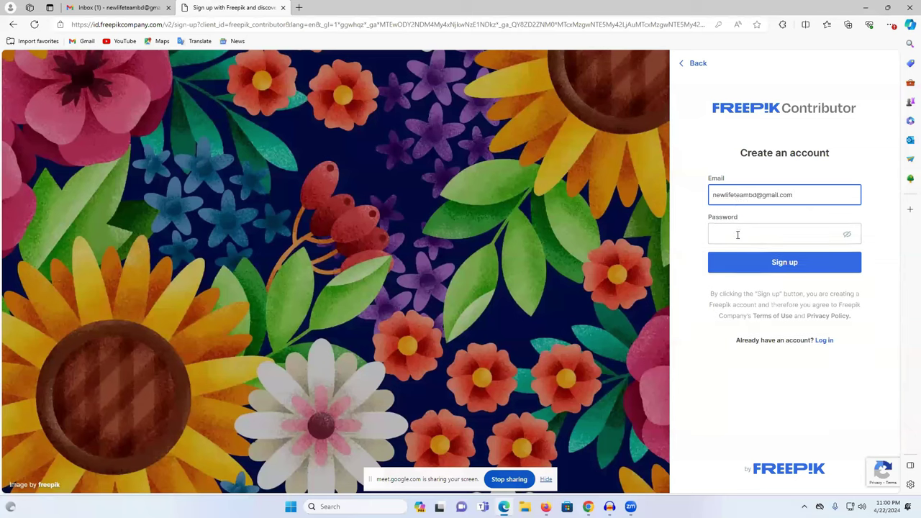
Enter a password and submit the Freepik sign-up form.
left_click(737, 234)
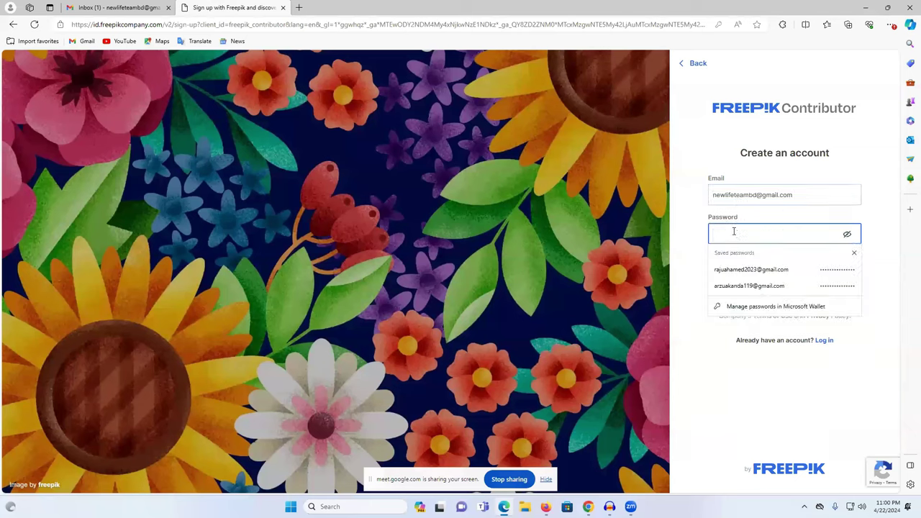
type("••")
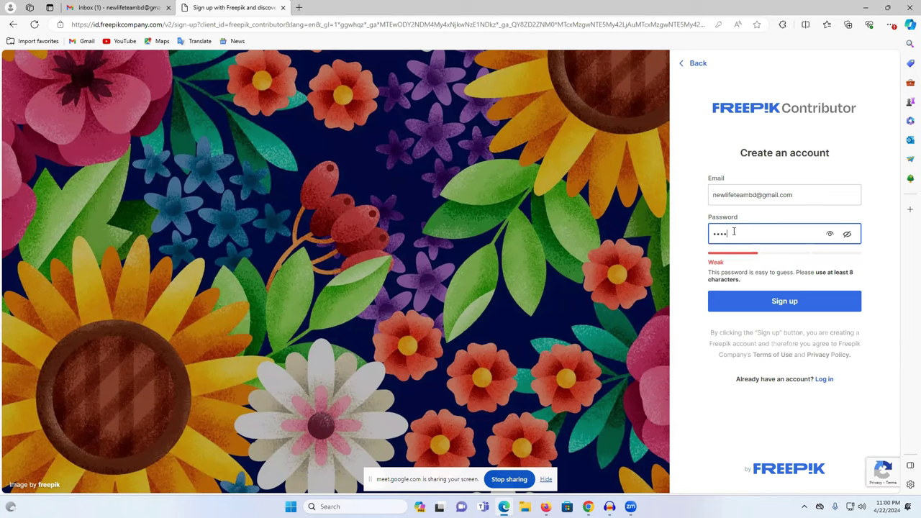
type("•••••••")
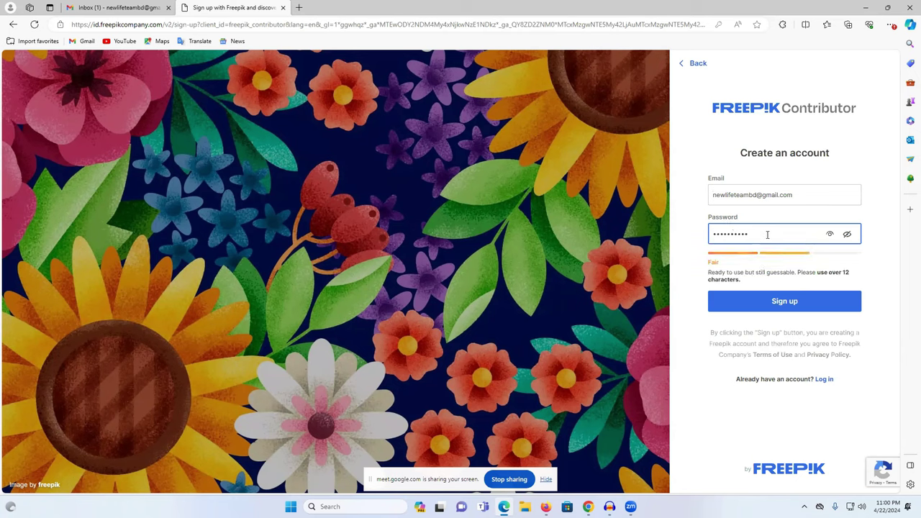
left_click(772, 303)
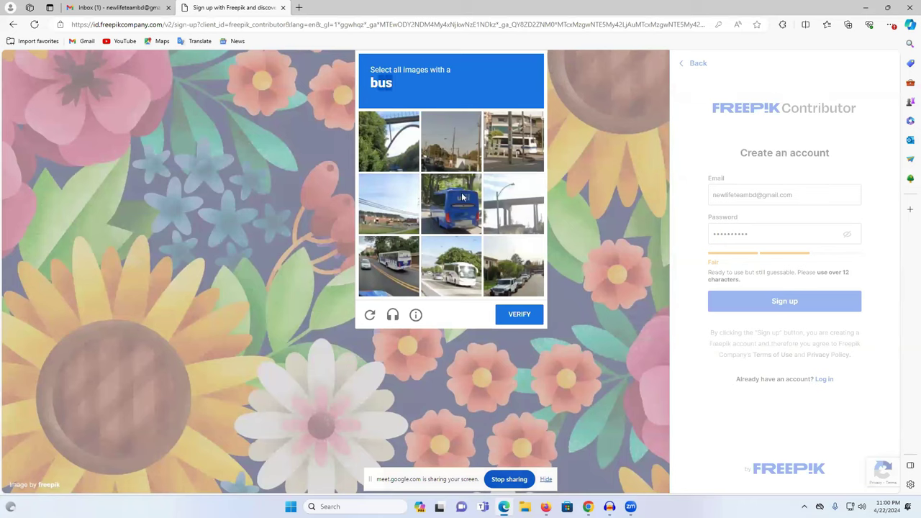
Select the four bus tiles in the reCAPTCHA and verify the selection.
left_click(453, 213)
left_click(405, 255)
left_click(527, 130)
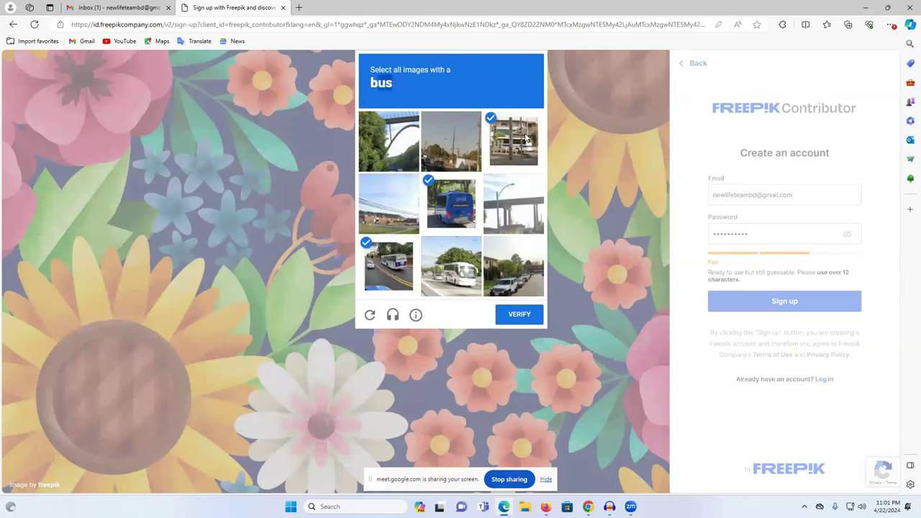
left_click(455, 276)
left_click(518, 314)
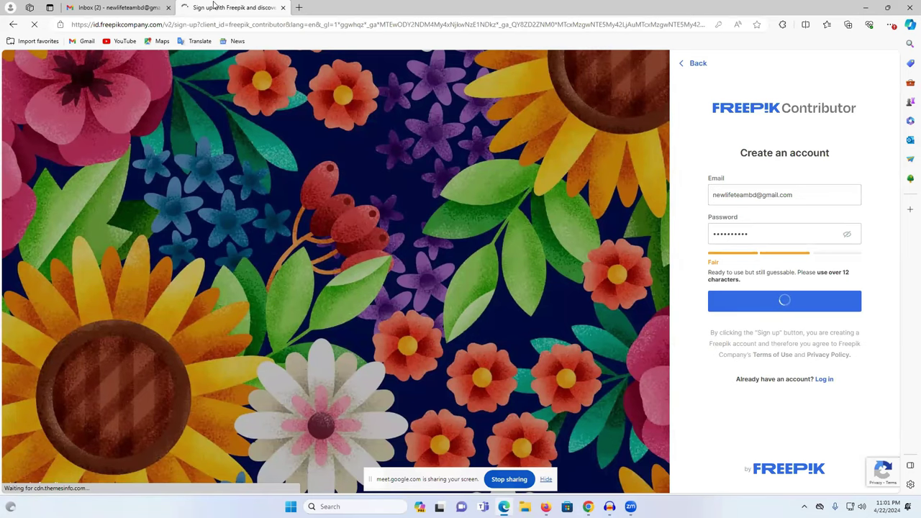
Open Freepik's Account activation email in Gmail, confirm the address, and go to the verification tab.
left_click(132, 5)
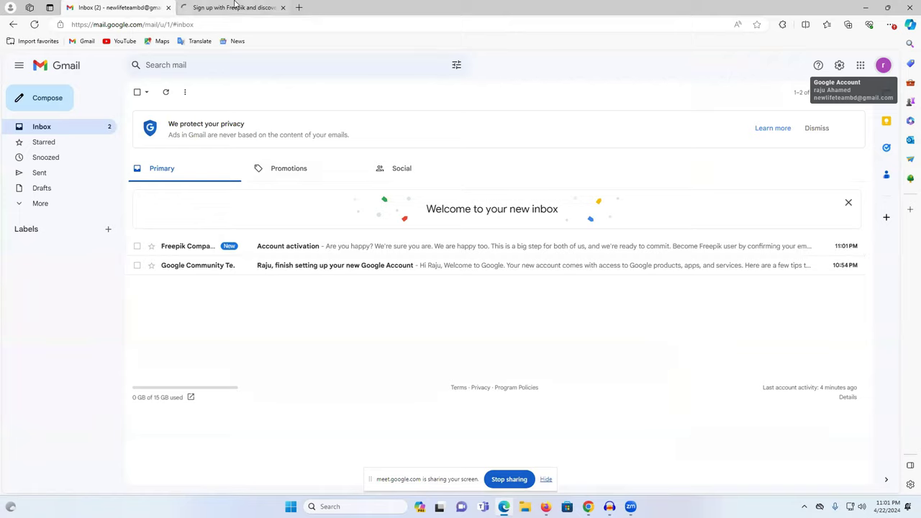
key("ctrl+Tab")
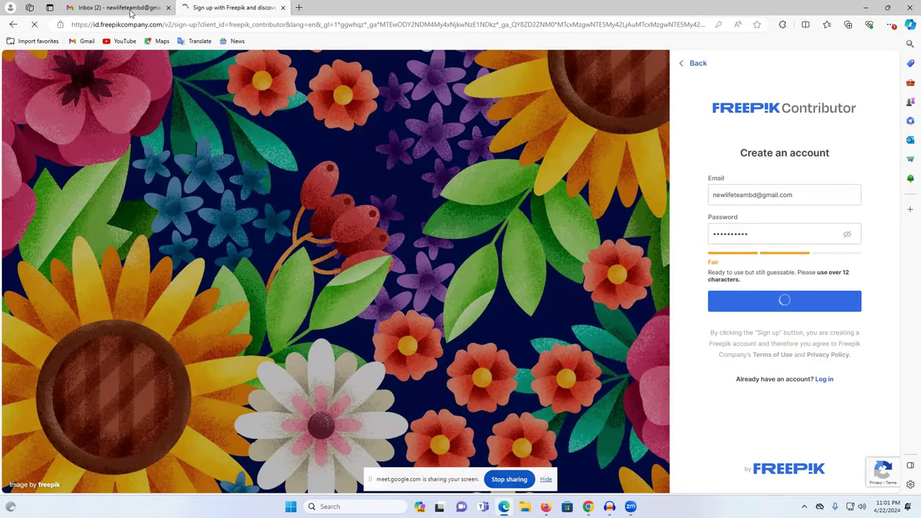
left_click(131, 8)
left_click(305, 243)
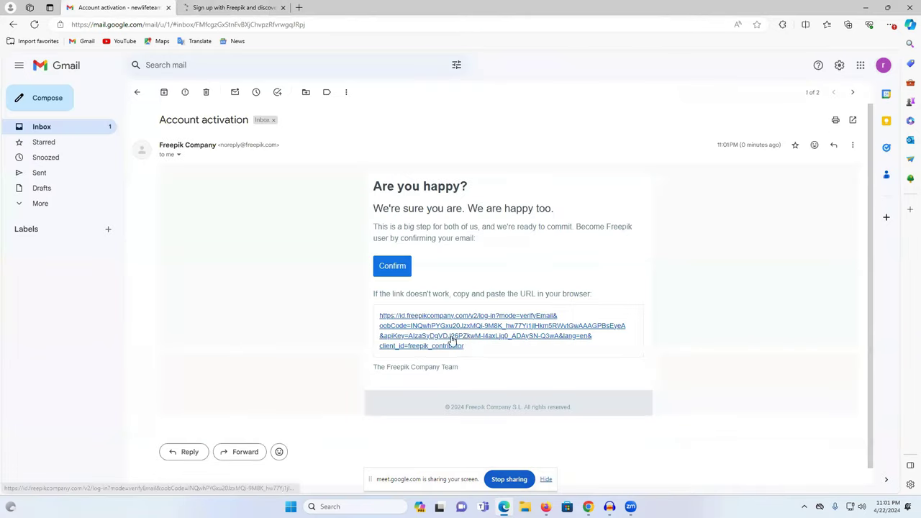
left_click(393, 344)
left_click(321, 7)
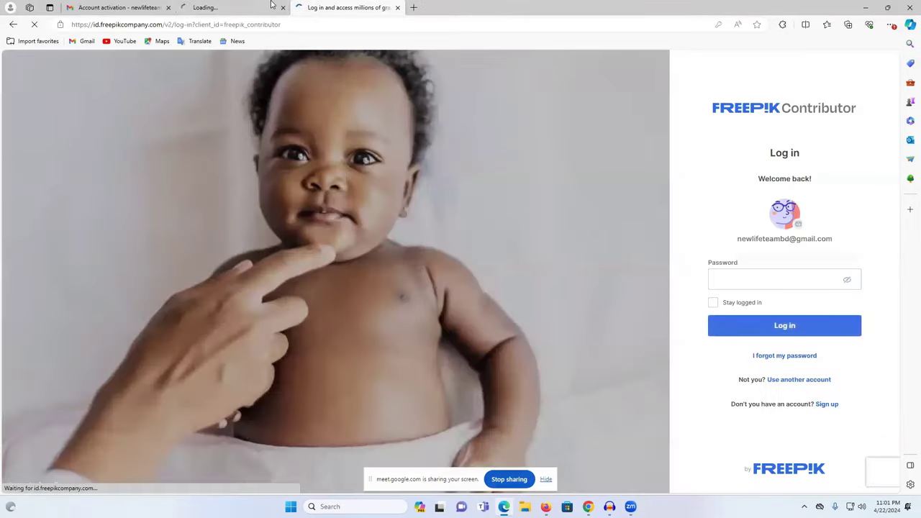
left_click(225, 7)
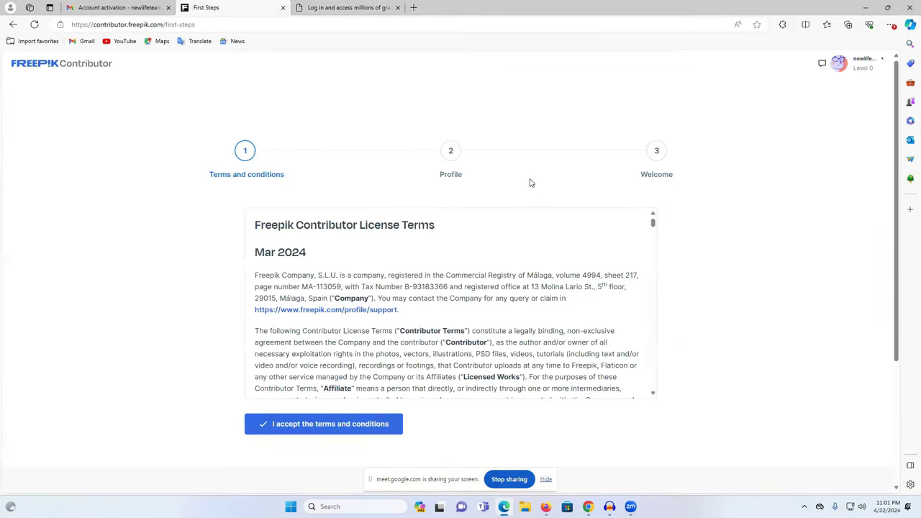
Close the extra log-in tab, read through the Contributor License Terms, and accept them.
left_click(397, 7)
scroll(425, 242, "down", 2)
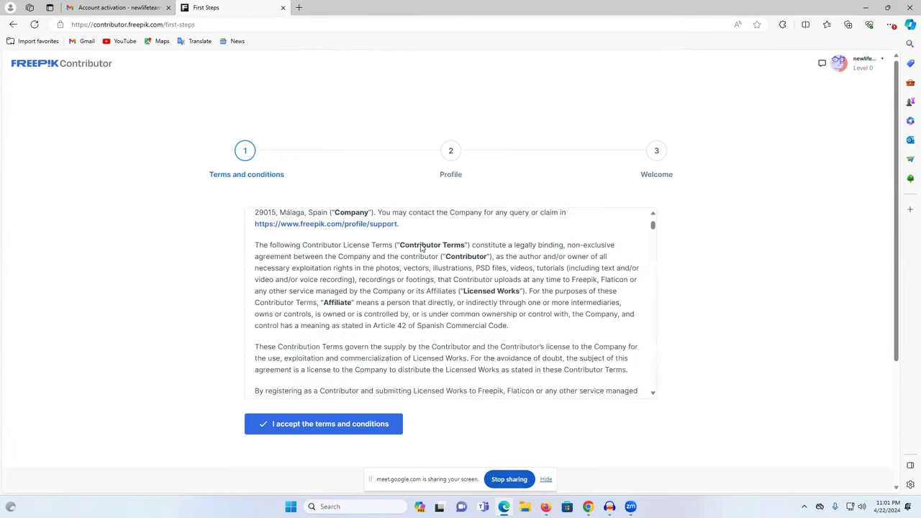
scroll(422, 248, "down", 5)
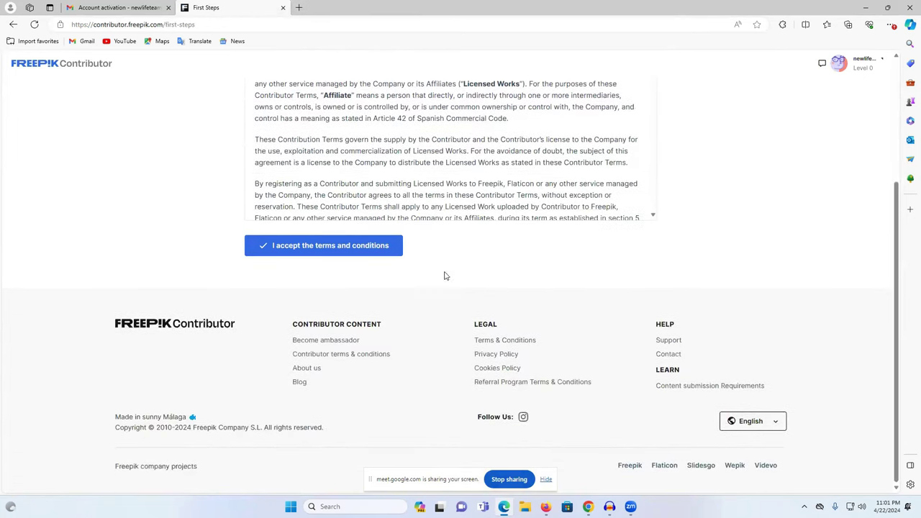
scroll(444, 275, "up", 1)
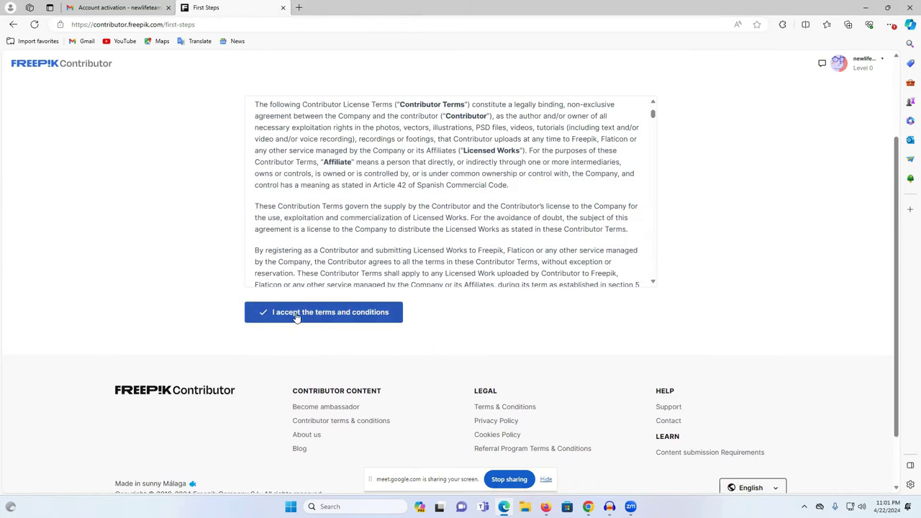
scroll(331, 313, "up", 2)
scroll(391, 298, "down", 5)
scroll(393, 297, "down", 15)
left_click_drag(652, 264, 657, 390)
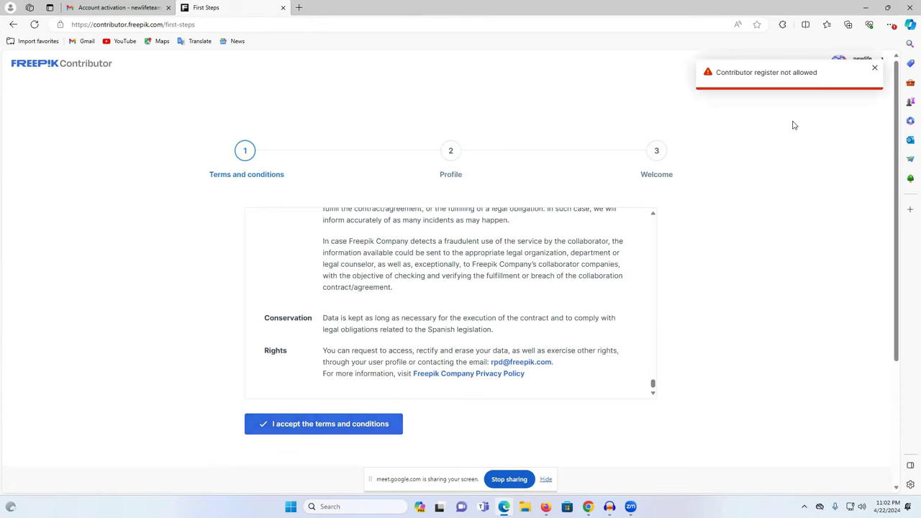
scroll(482, 273, "down", 3)
left_click(350, 245)
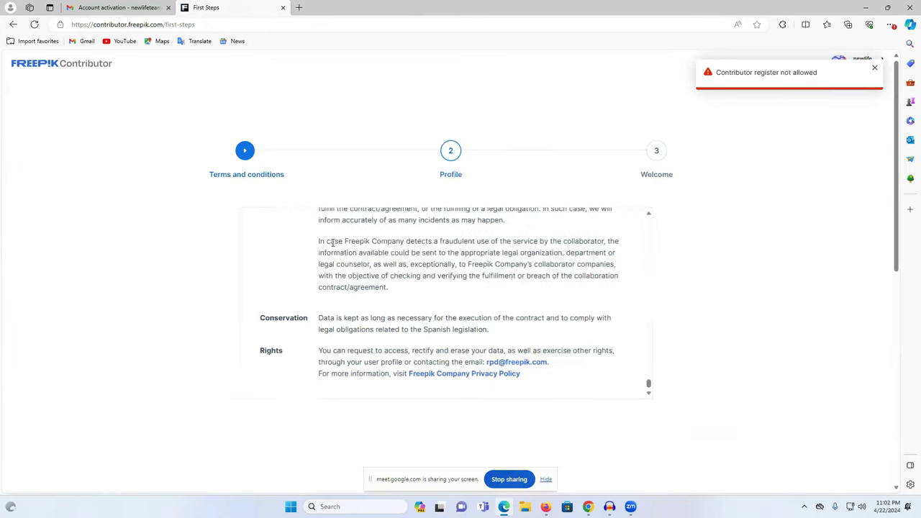
Dismiss the registration error message and leave the public author username unchanged.
scroll(602, 154, "down", 2)
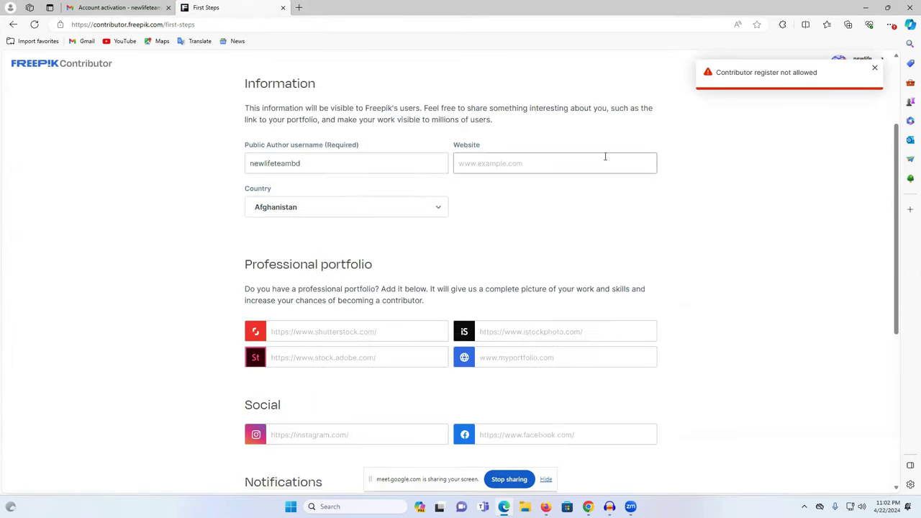
left_click(865, 69)
scroll(555, 199, "up", 2)
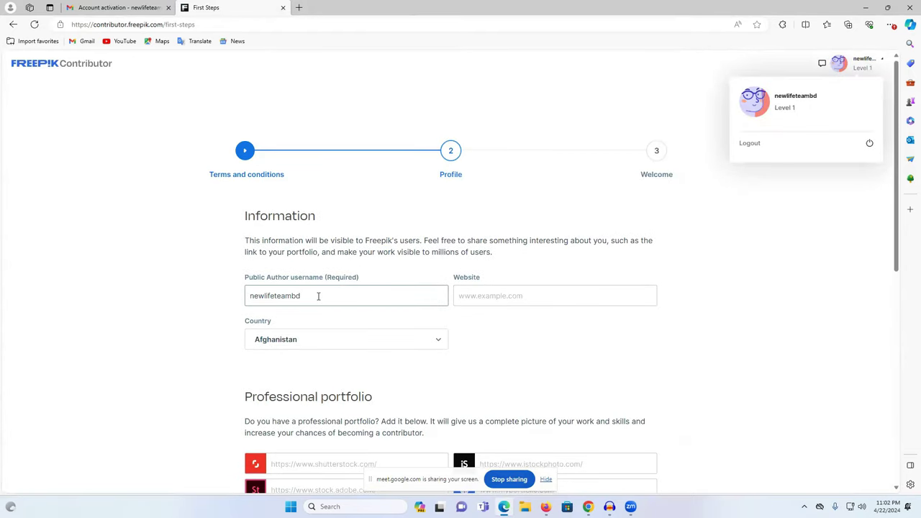
double_click(318, 296)
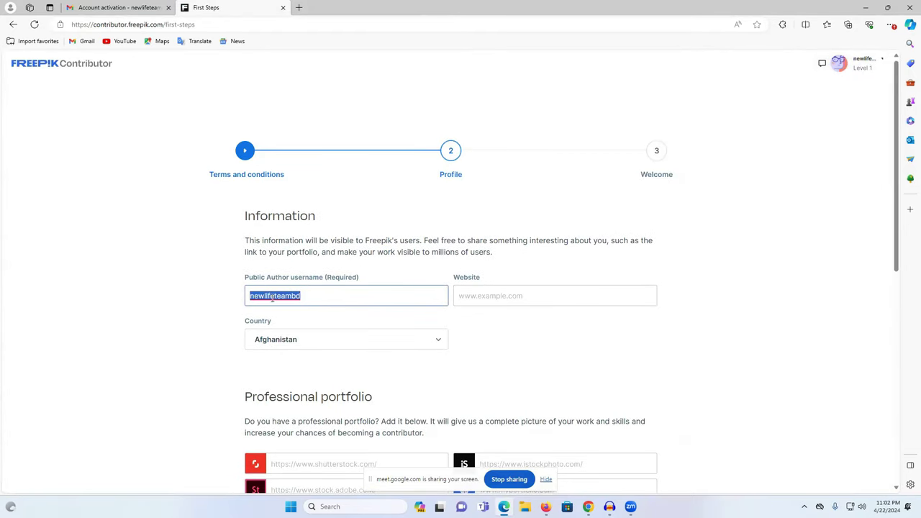
left_click(303, 297)
left_click(520, 323)
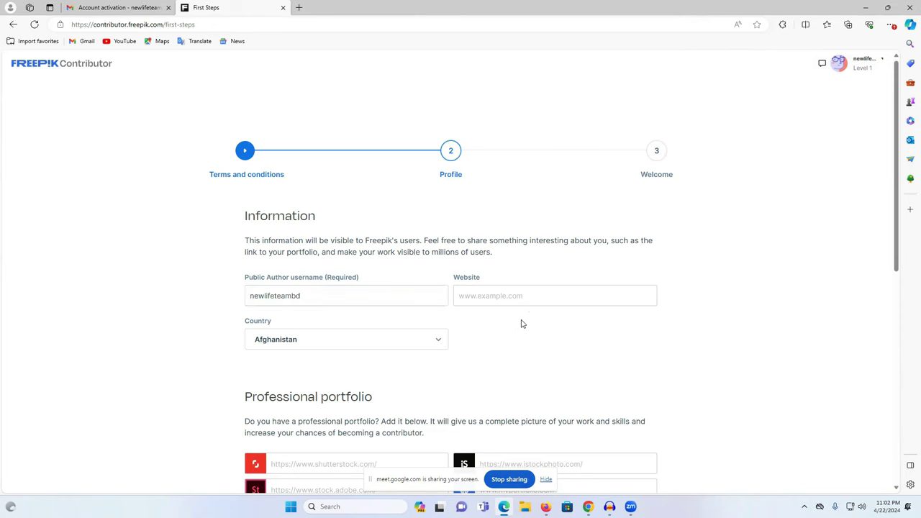
Select Bangladesh as the country in the contributor profile form.
left_click(362, 344)
scroll(363, 287, "down", 2)
scroll(365, 291, "down", 6)
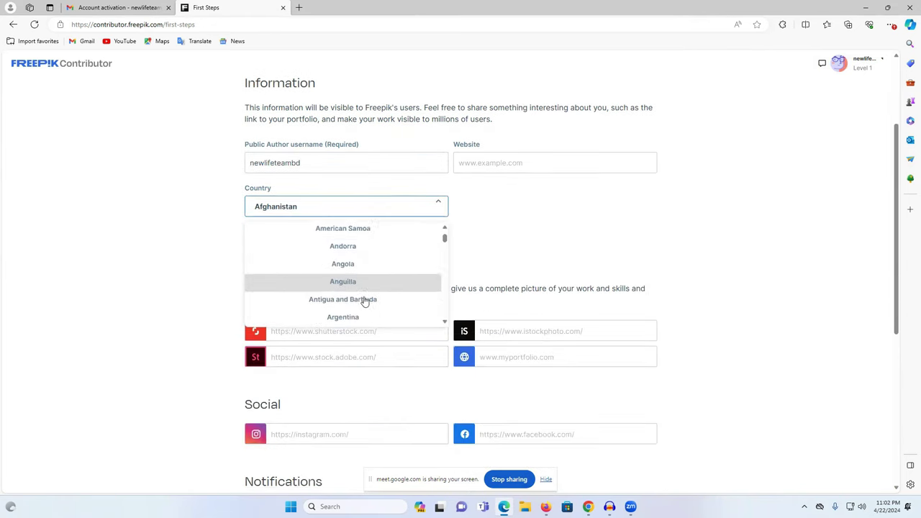
scroll(365, 297, "up", 1)
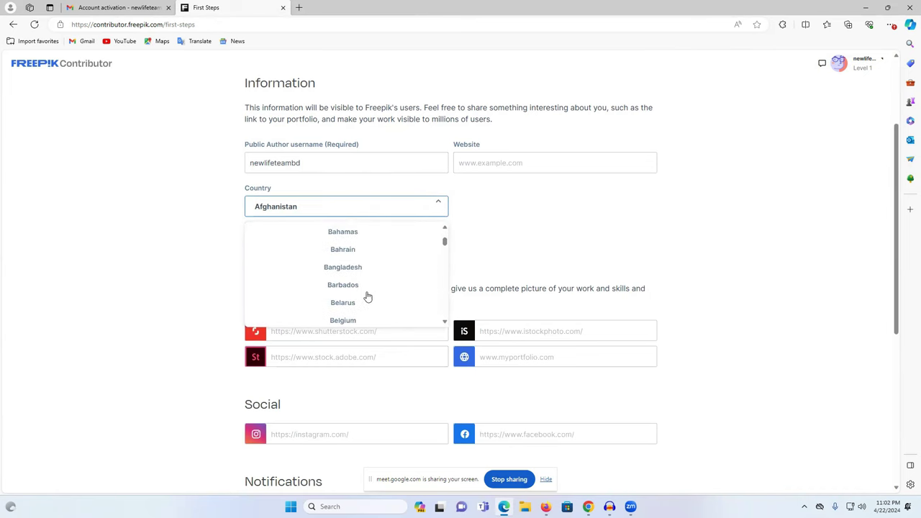
left_click(372, 267)
scroll(517, 235, "down", 2)
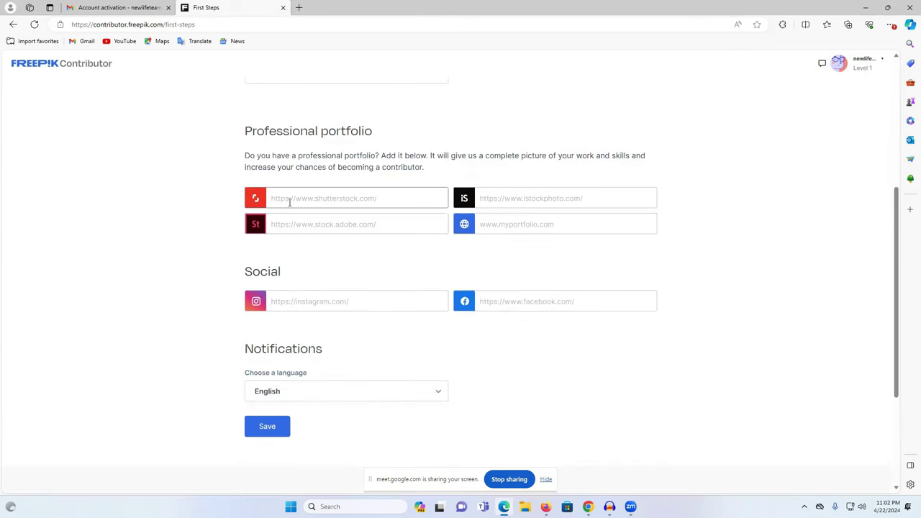
scroll(474, 223, "down", 2)
scroll(496, 216, "up", 2)
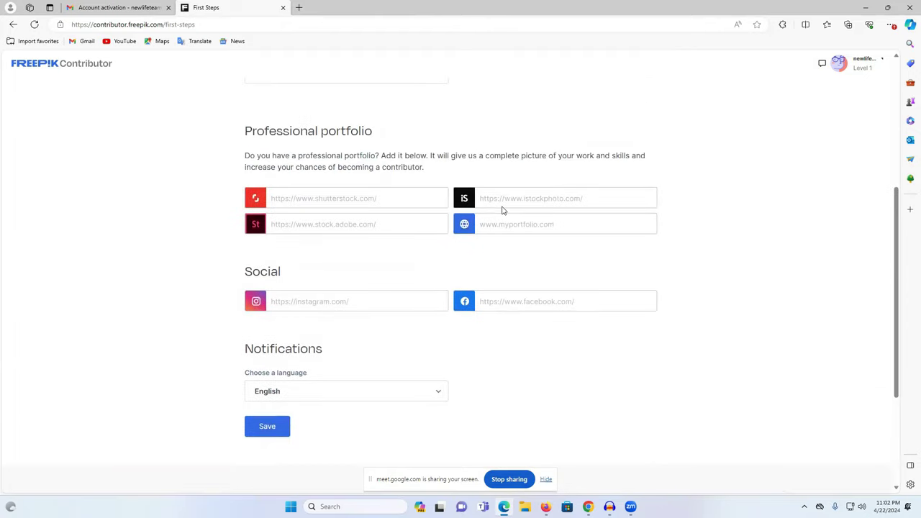
scroll(516, 198, "down", 3)
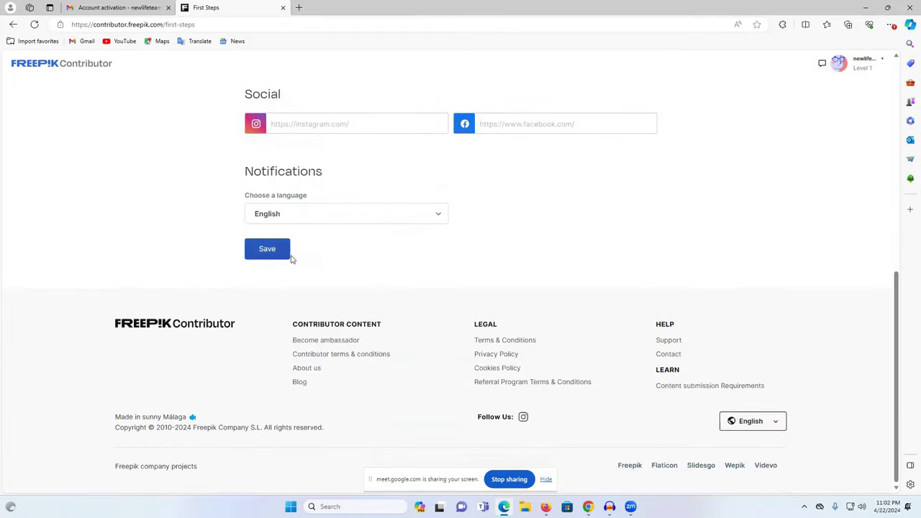
scroll(320, 264, "up", 2)
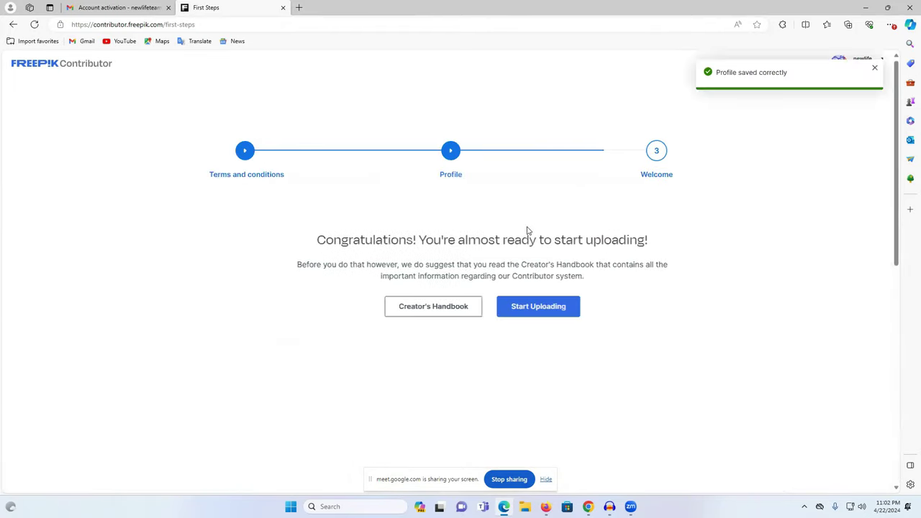
left_click(505, 311)
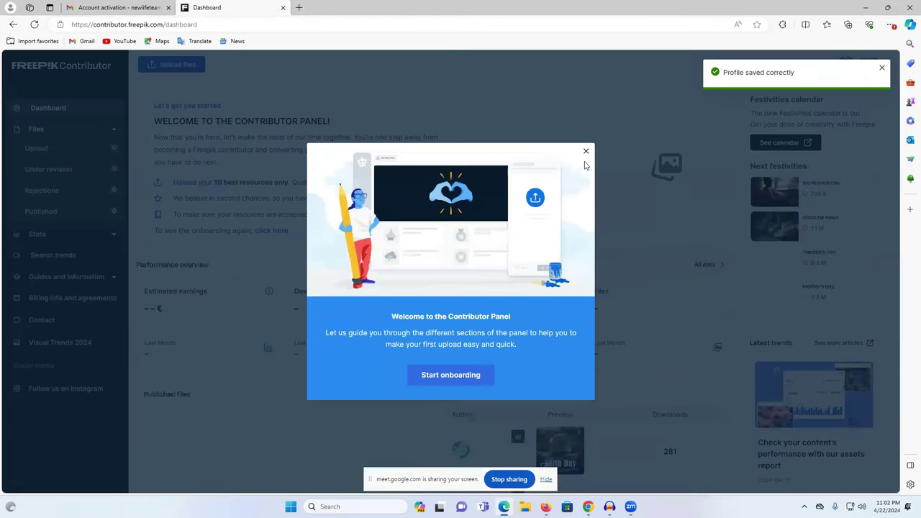
left_click(585, 153)
scroll(401, 249, "down", 1)
scroll(493, 251, "up", 1)
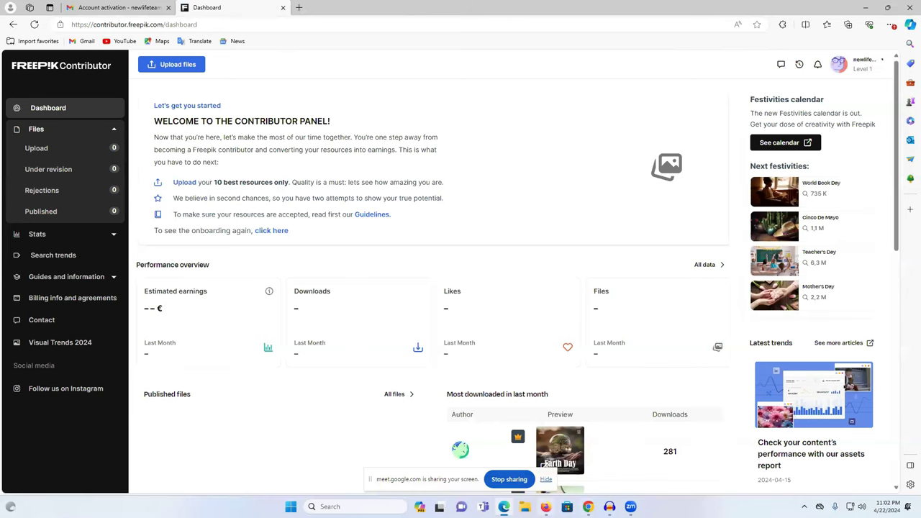
left_click(148, 7)
left_click(136, 93)
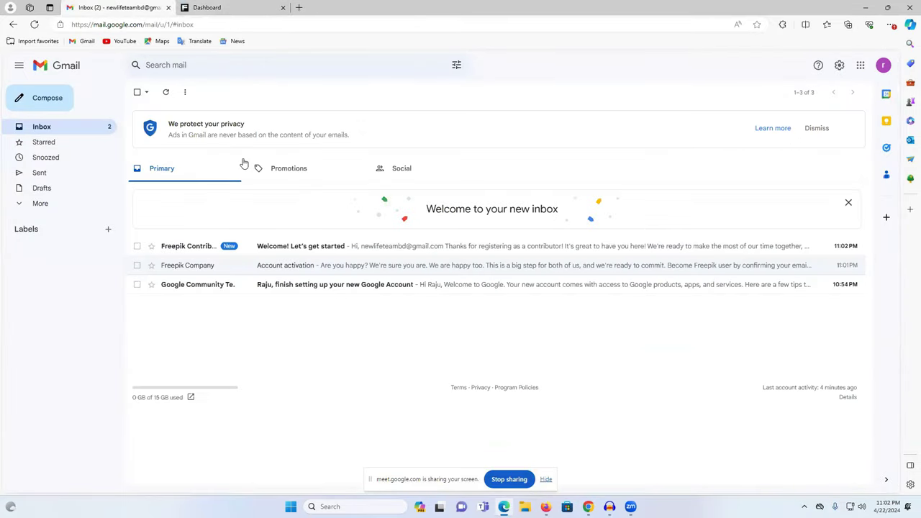
Read Freepik's 'Welcome! Let's get started' email, then return to the contributor dashboard.
left_click(257, 244)
scroll(424, 238, "down", 3)
scroll(421, 201, "up", 3)
left_click(223, 7)
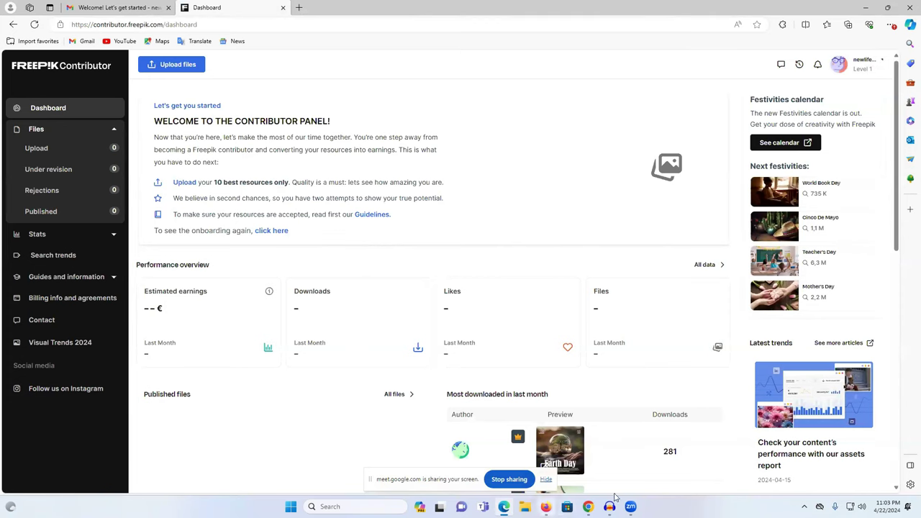
Bring up the Google Docs link list and select the Adobe Stock contributor URL.
mouse_move(588, 507)
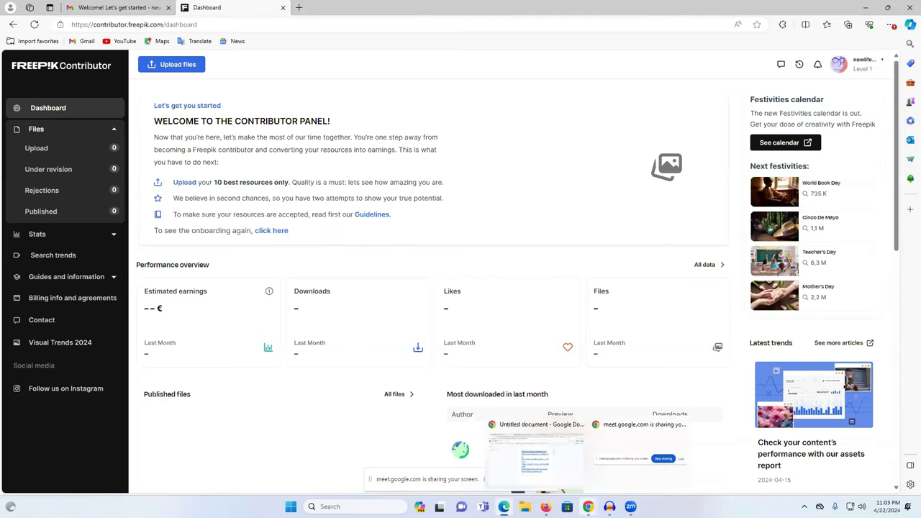
left_click(531, 461)
triple_click(364, 196)
key("ctrl+c")
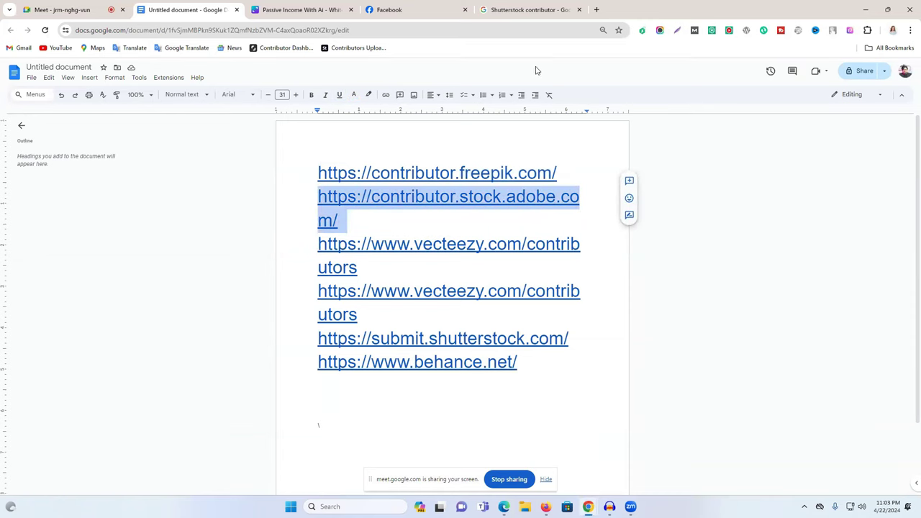
Close the Firefox window and bring the Edge browser with the Freepik dashboard forward.
mouse_move(545, 507)
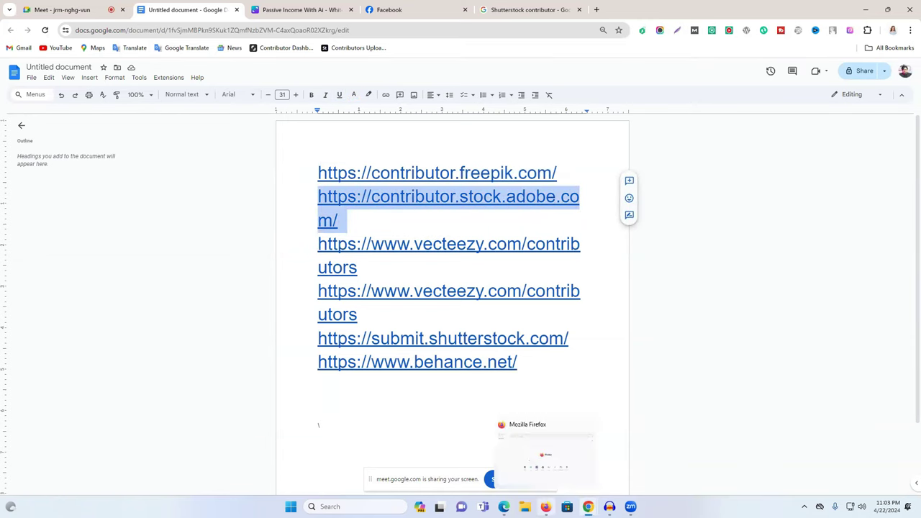
left_click(545, 457)
left_click(908, 6)
left_click(503, 507)
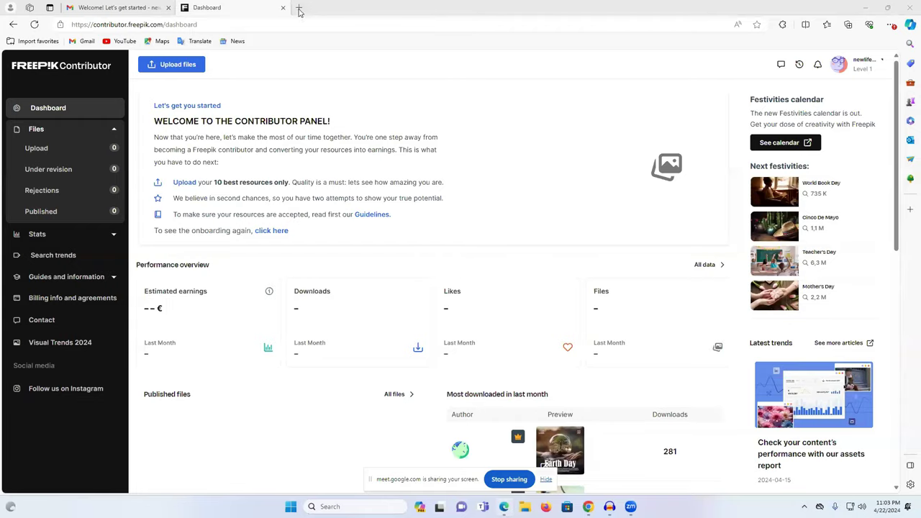
Open contributor.stock.adobe.com in a new tab and choose Join now.
left_click(298, 7)
key("ctrl+v")
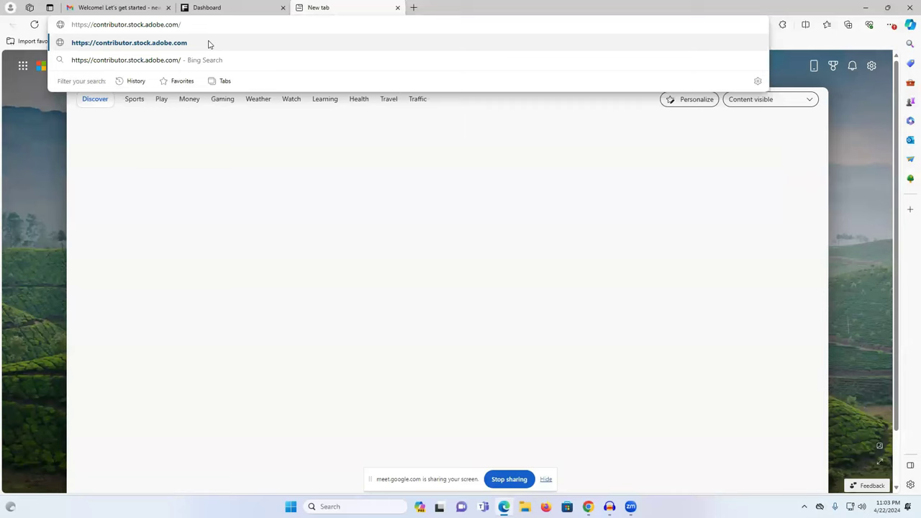
left_click(209, 45)
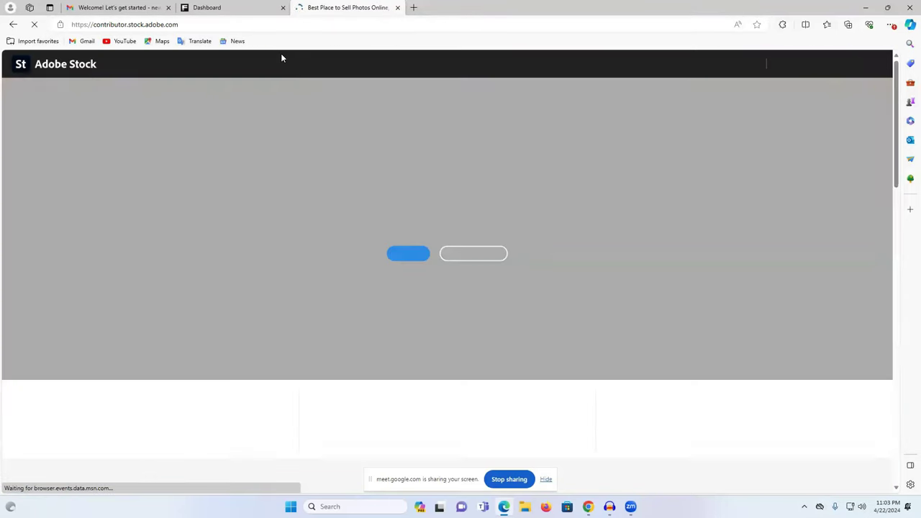
left_click(410, 254)
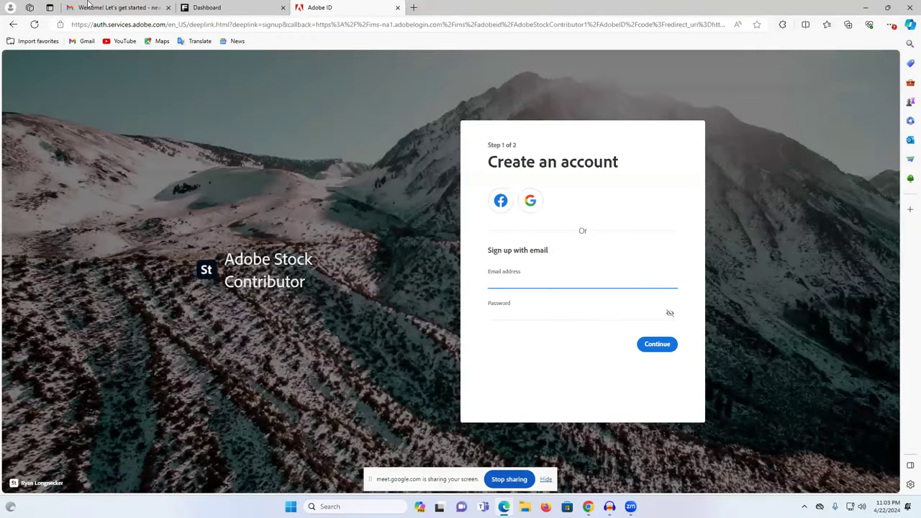
Copy the Gmail account address and paste it into Adobe's Email address field, then continue.
left_click(87, 5)
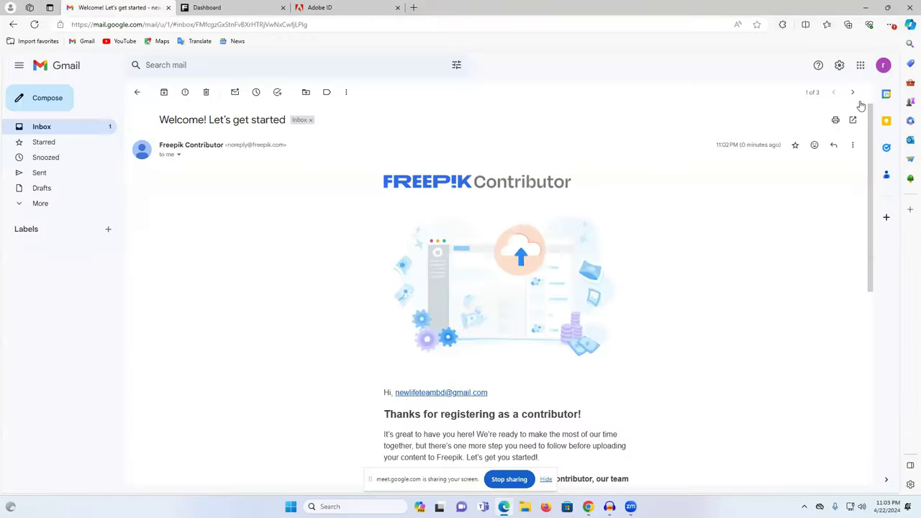
left_click(883, 65)
triple_click(789, 95)
key("ctrl+c")
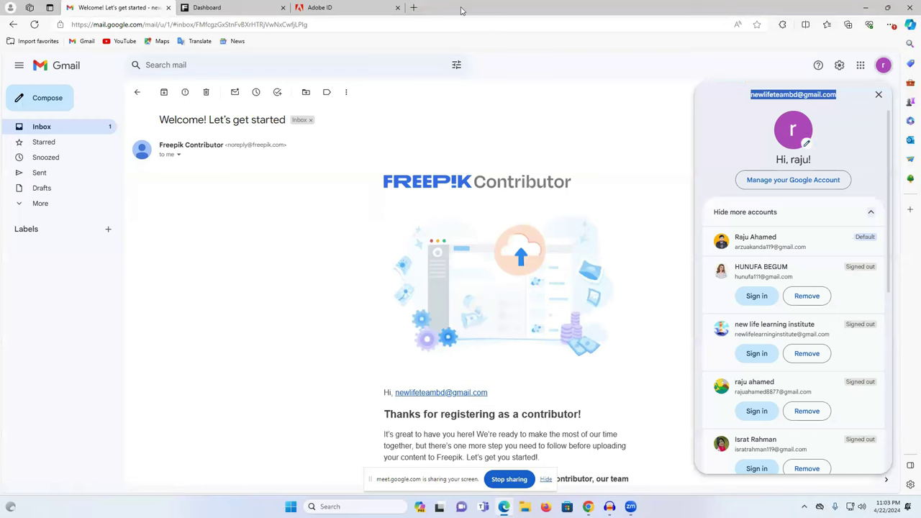
left_click(368, 7)
left_click(521, 285)
key("ctrl+v")
left_click(662, 345)
Enter the account password, continue to step 2, decline saving it, and open Google Translate in a new tab.
left_click(518, 314)
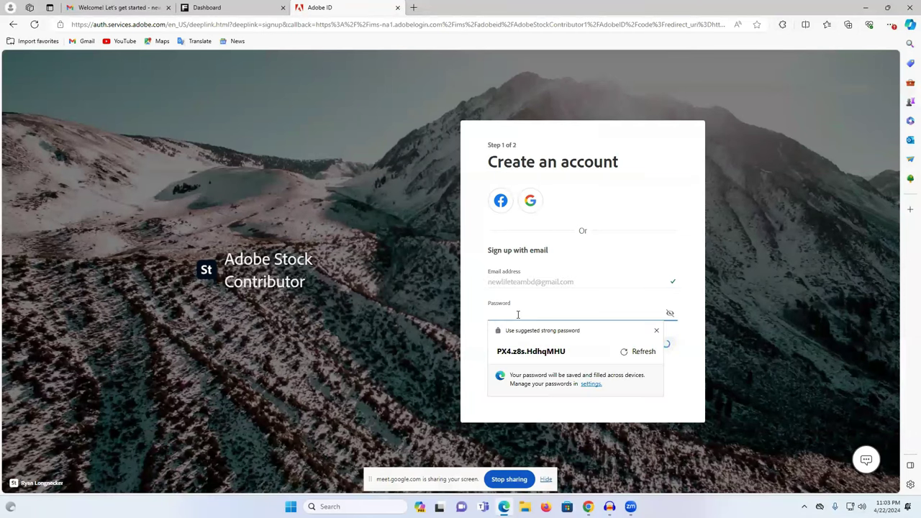
type("••")
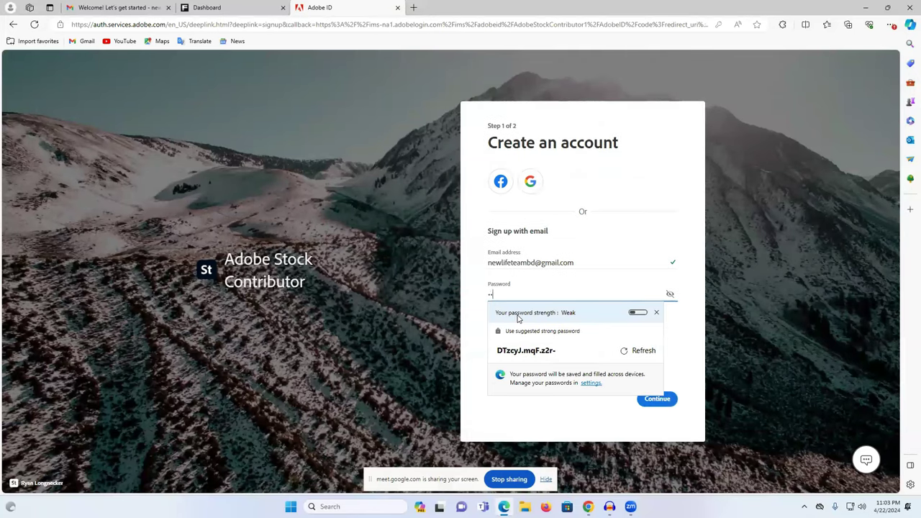
type("•••••")
left_click(686, 349)
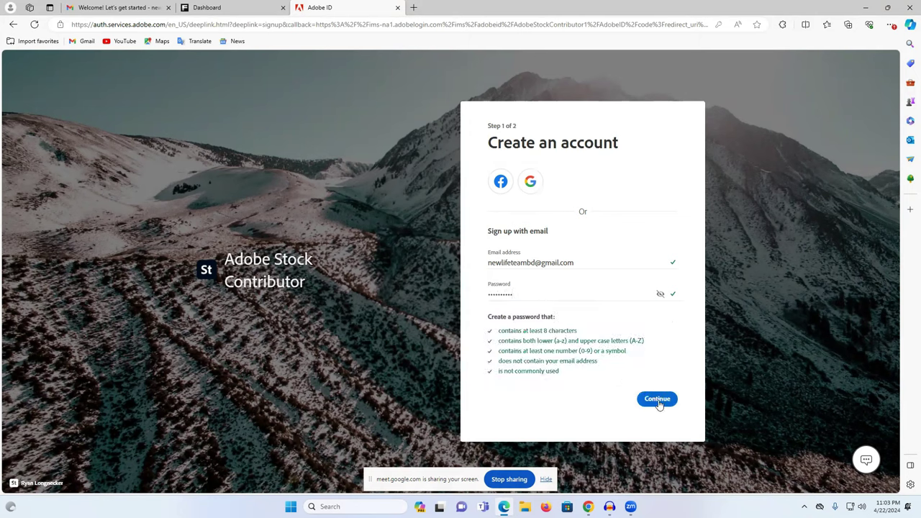
left_click(657, 401)
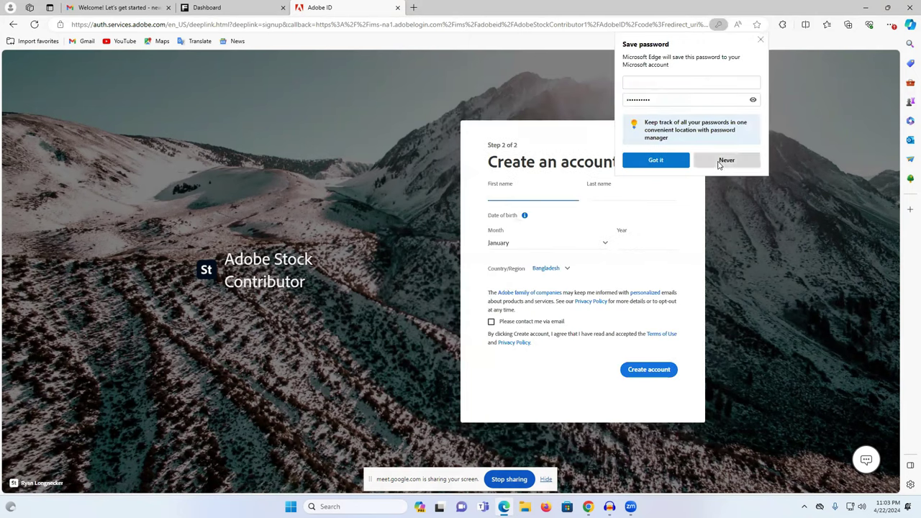
left_click(760, 41)
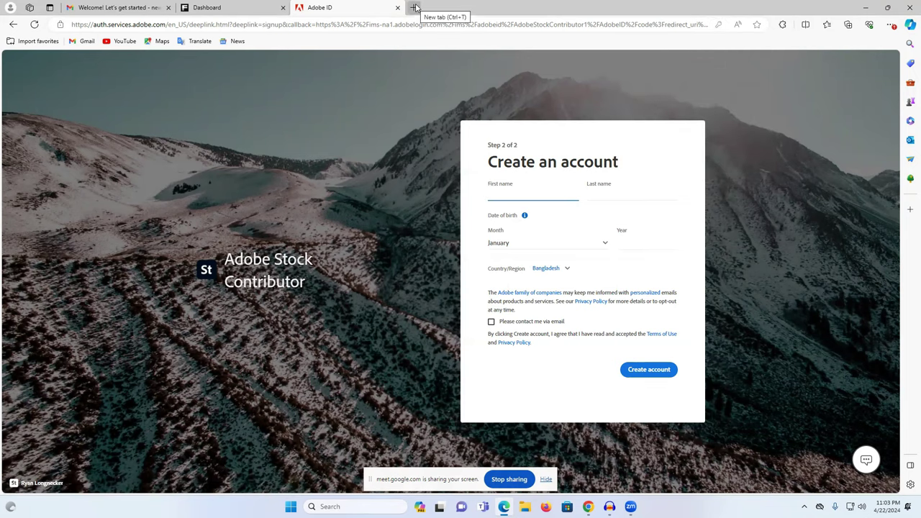
left_click(414, 7)
left_click(196, 41)
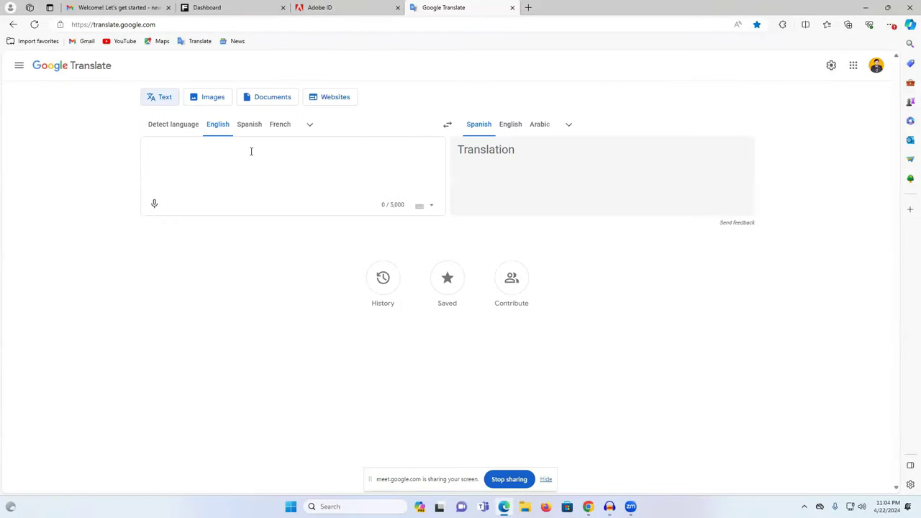
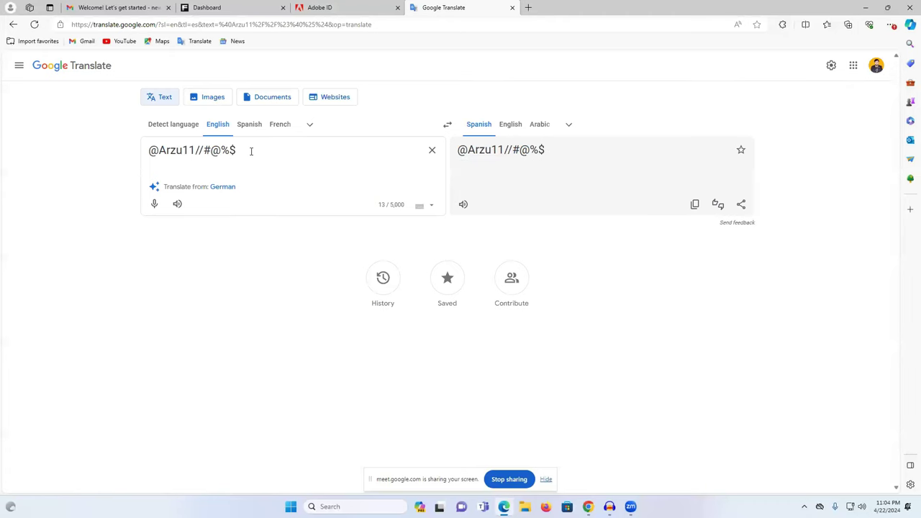
Write the account password in Google Translate's source box, copy it, and return to the Adobe form.
triple_click(216, 153)
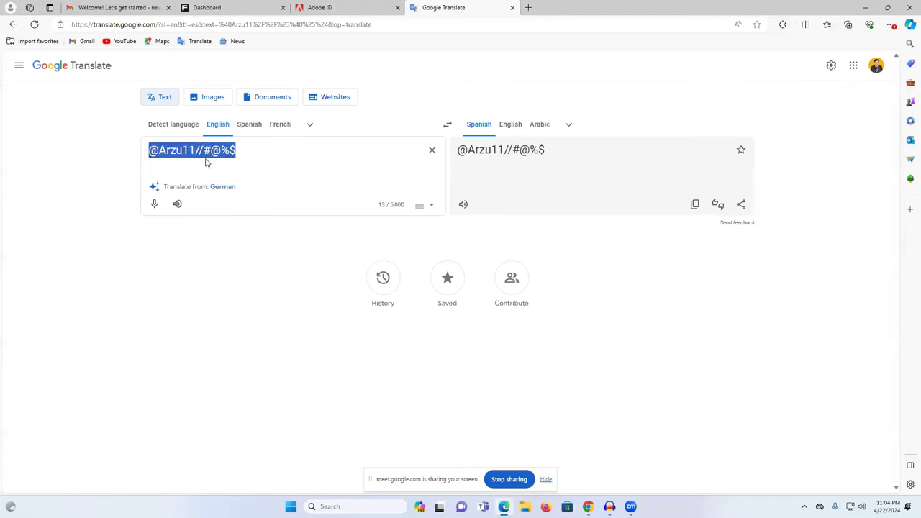
right_click(199, 154)
left_click(174, 157)
left_click(309, 7)
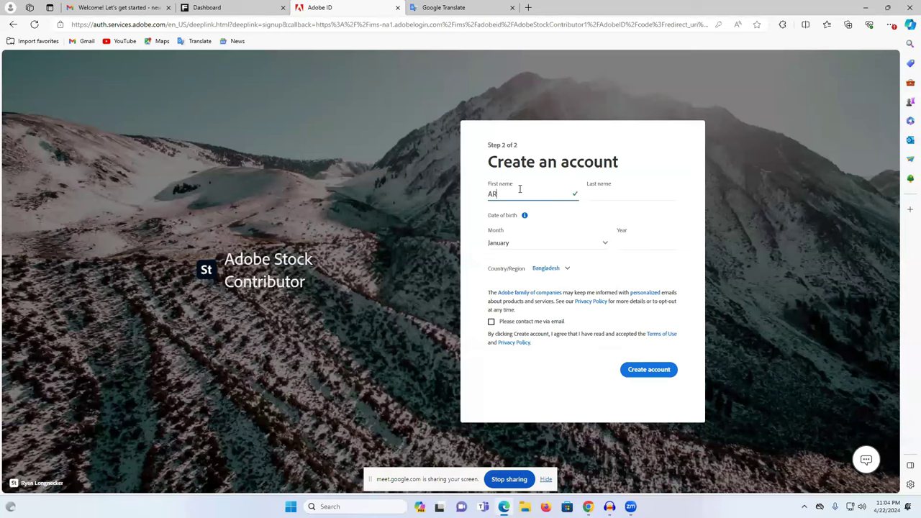
Enter the last name, set birth date December 1999, opt into email contact, and create the account.
left_click(614, 195)
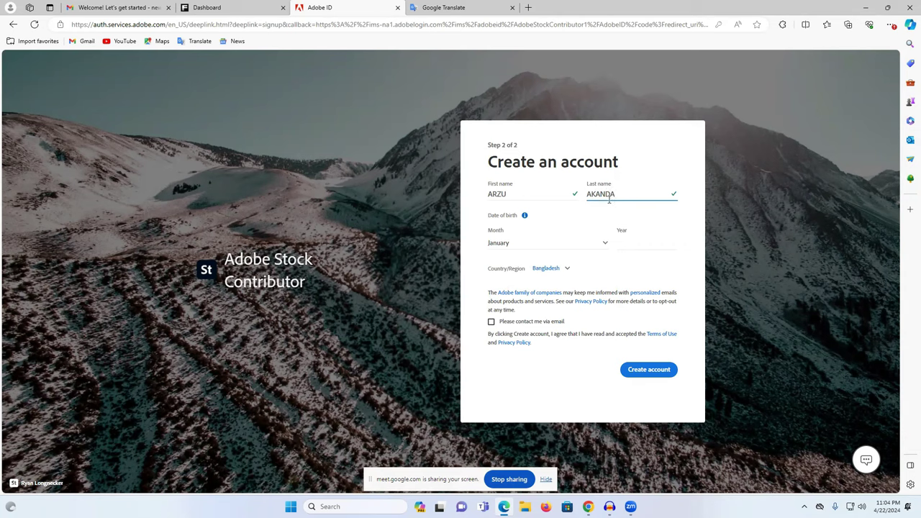
left_click(523, 243)
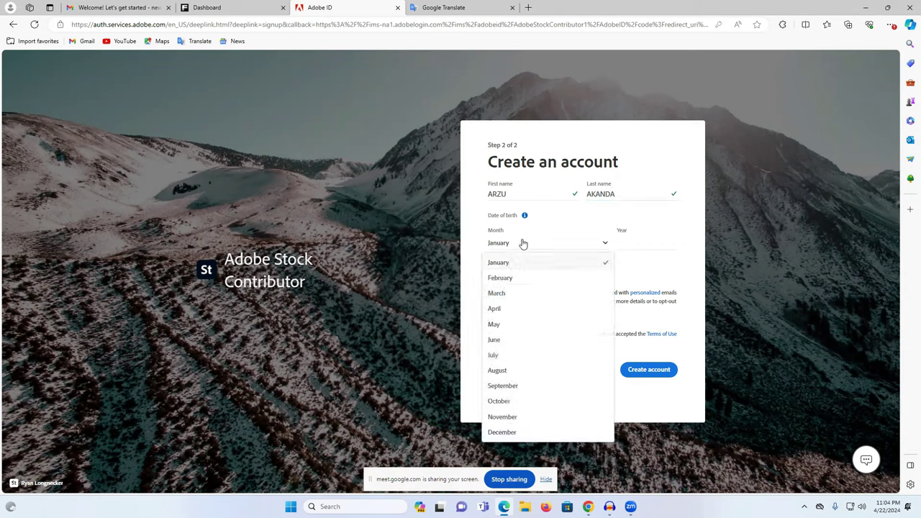
left_click(529, 432)
left_click(633, 246)
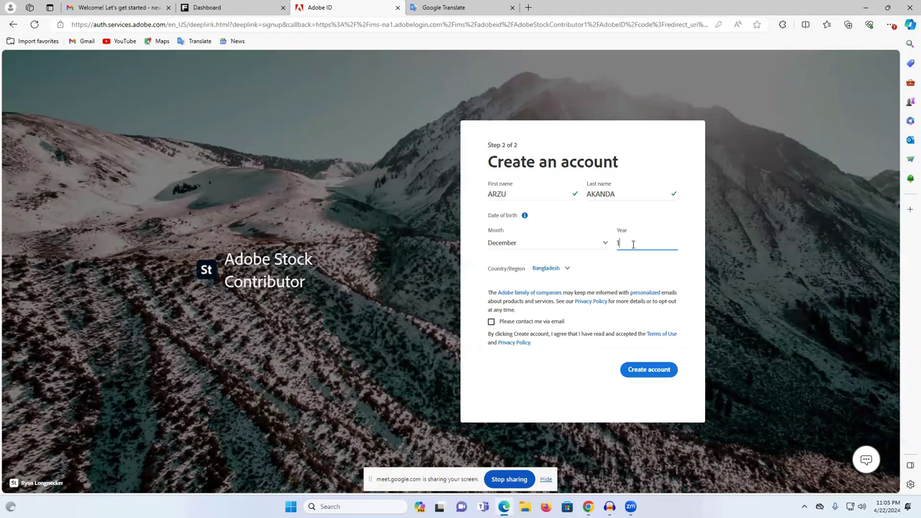
type("1999")
left_click(492, 322)
left_click(641, 376)
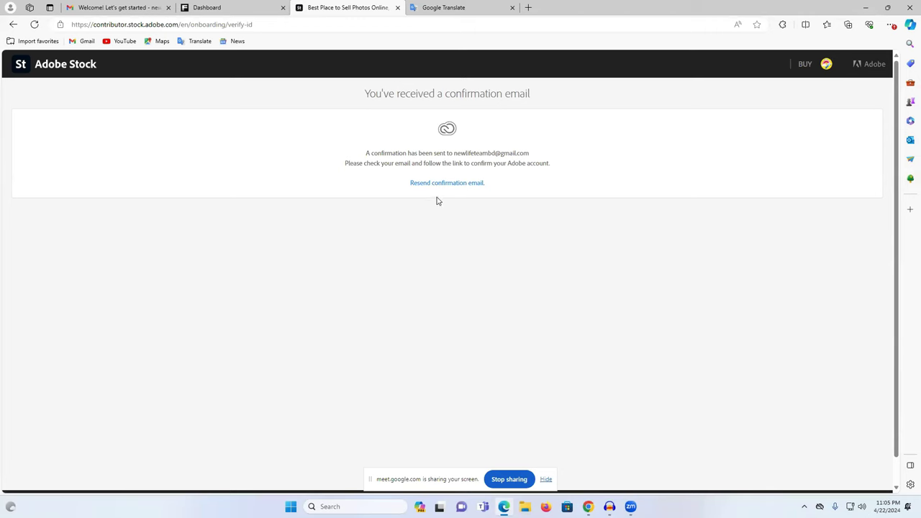
Resend the Adobe confirmation email and admit the waiting participant into the video call.
left_click(434, 186)
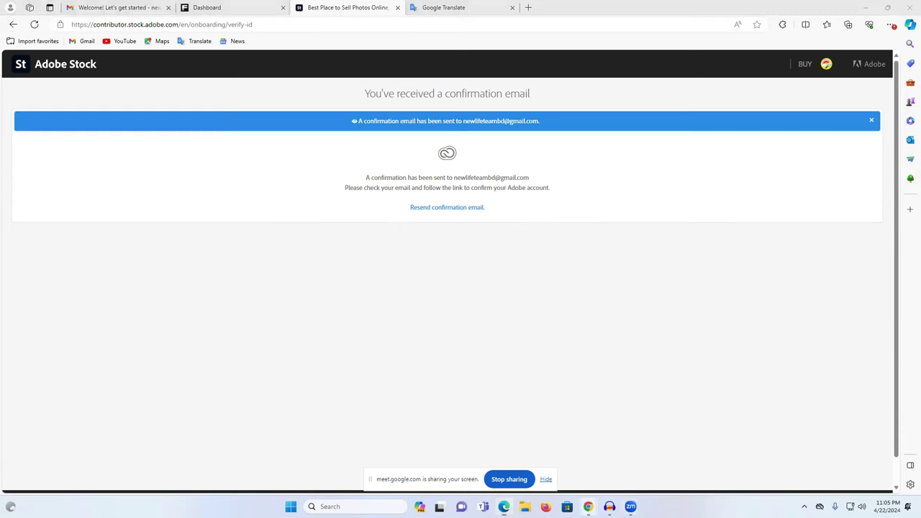
mouse_move(587, 506)
left_click(544, 466)
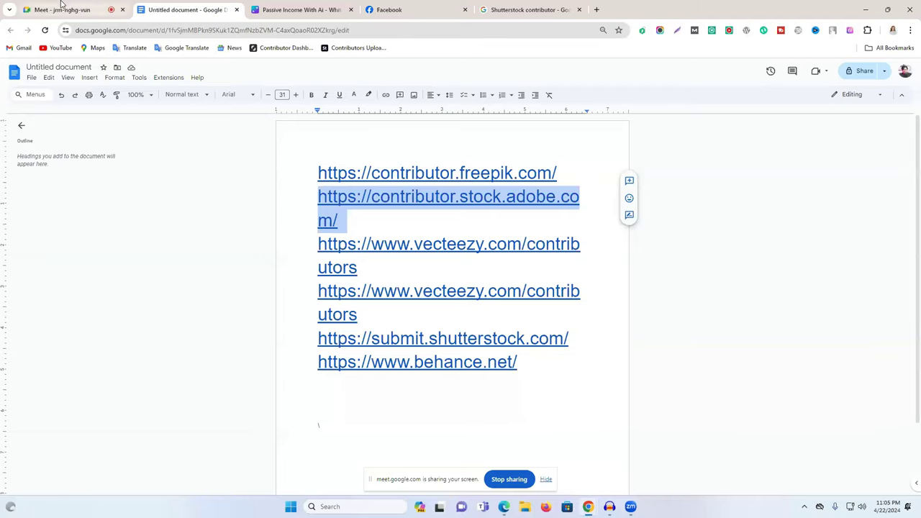
left_click(79, 8)
left_click(866, 223)
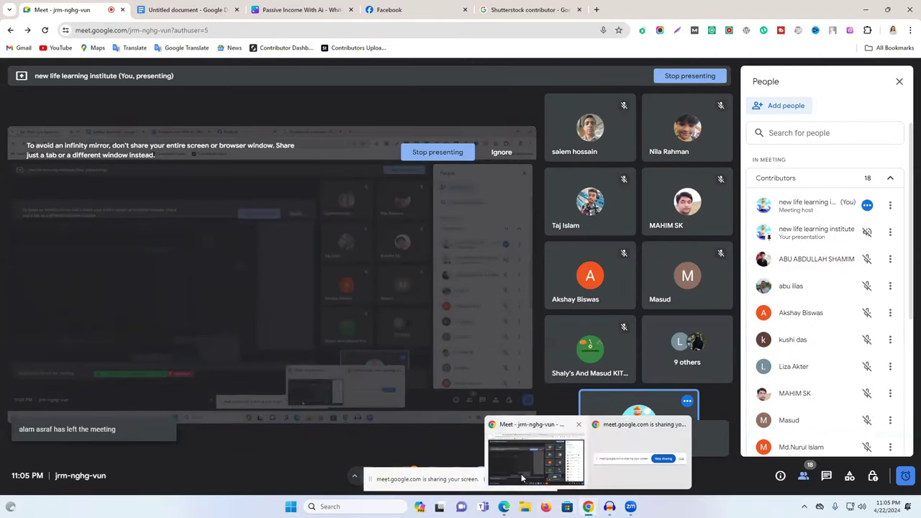
mouse_move(630, 507)
left_click(503, 506)
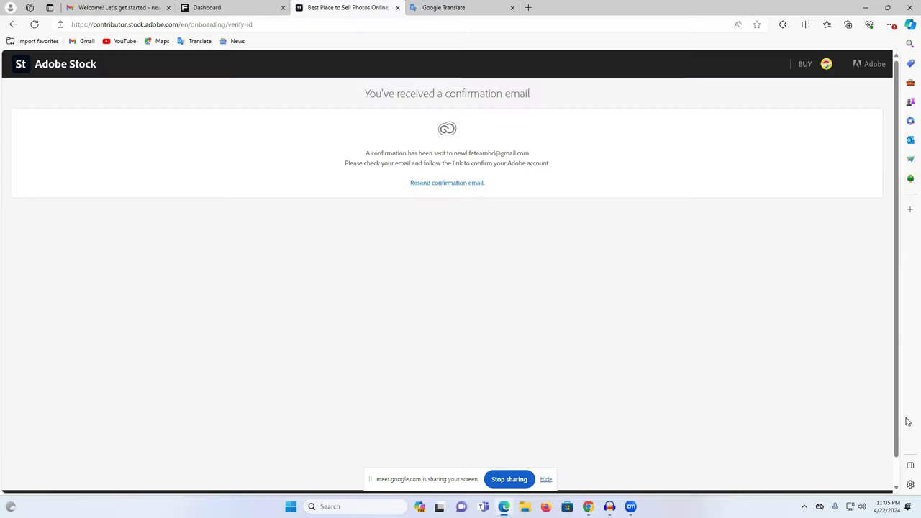
Open the 'Welcome to Adobe' email in Gmail, follow its verification link, and continue.
left_click(111, 7)
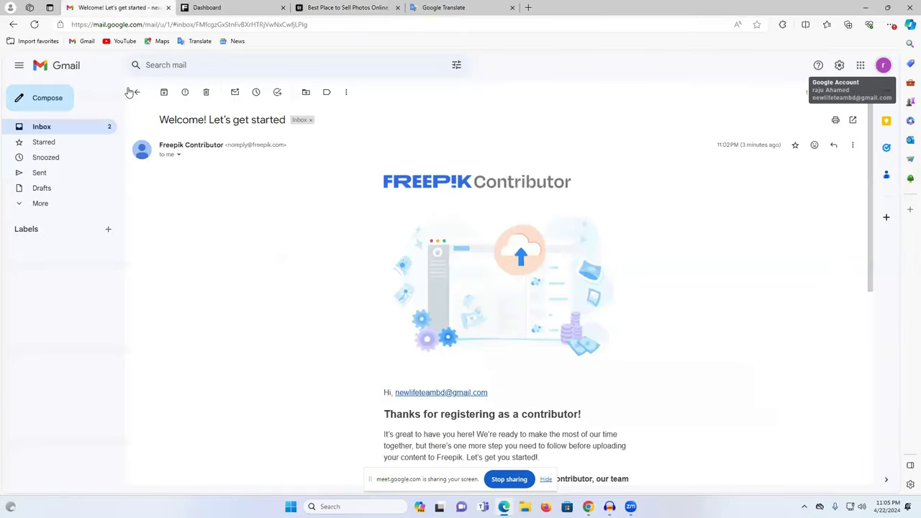
left_click(132, 92)
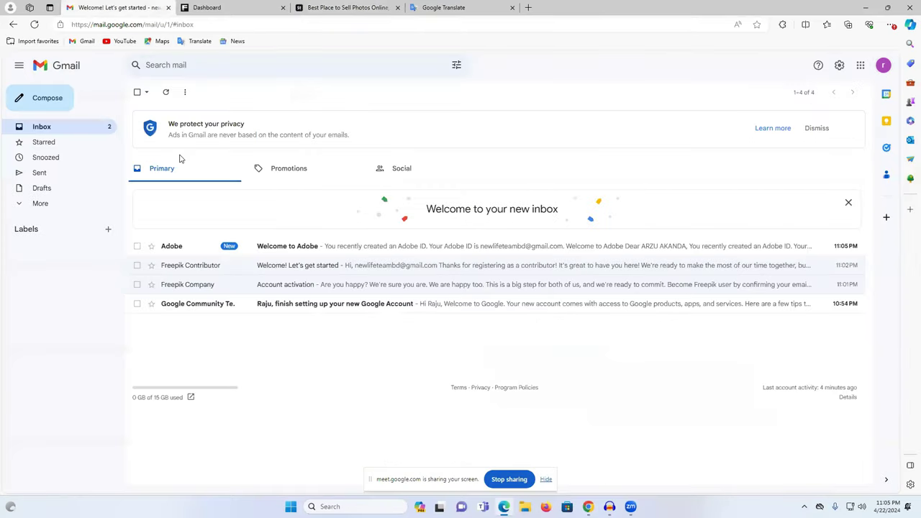
left_click(342, 249)
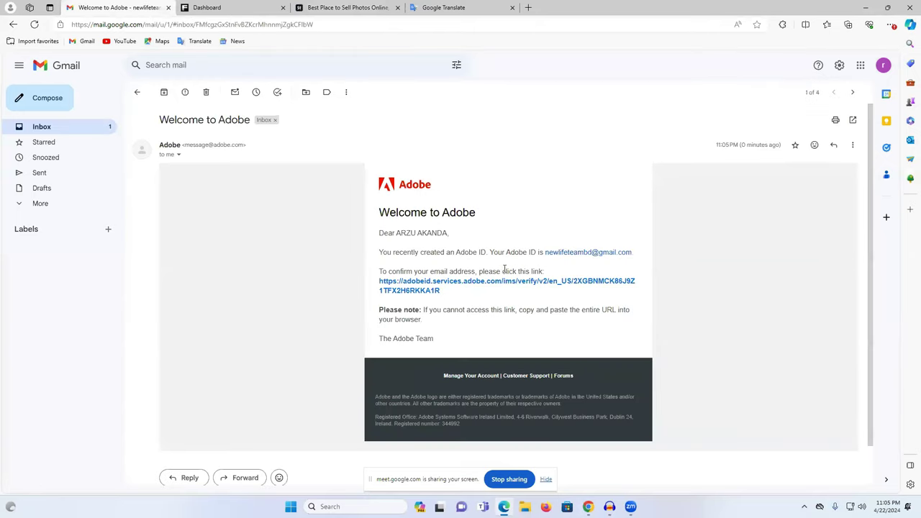
left_click(440, 287)
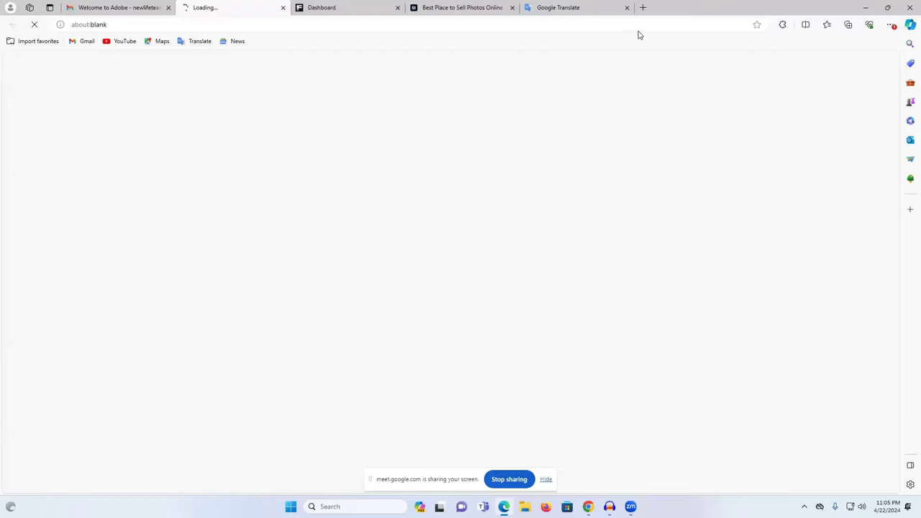
left_click(626, 7)
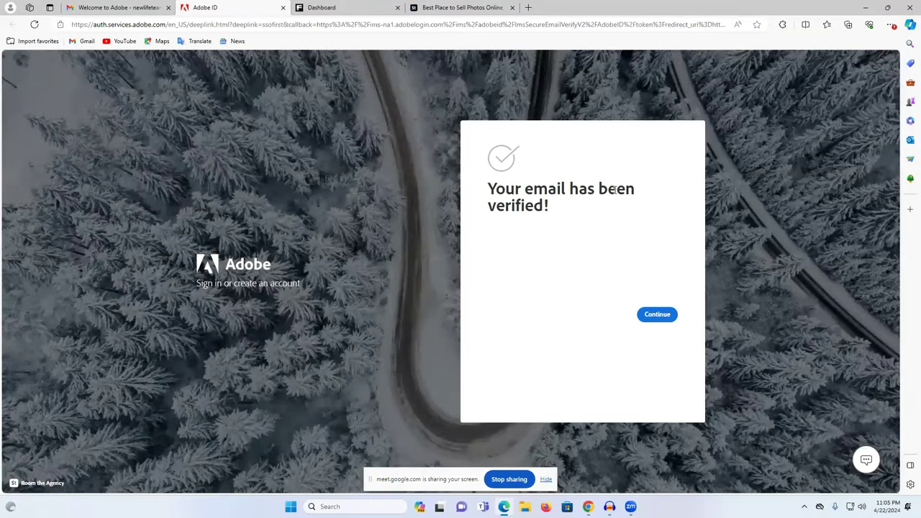
left_click_drag(488, 186, 569, 189)
left_click(655, 315)
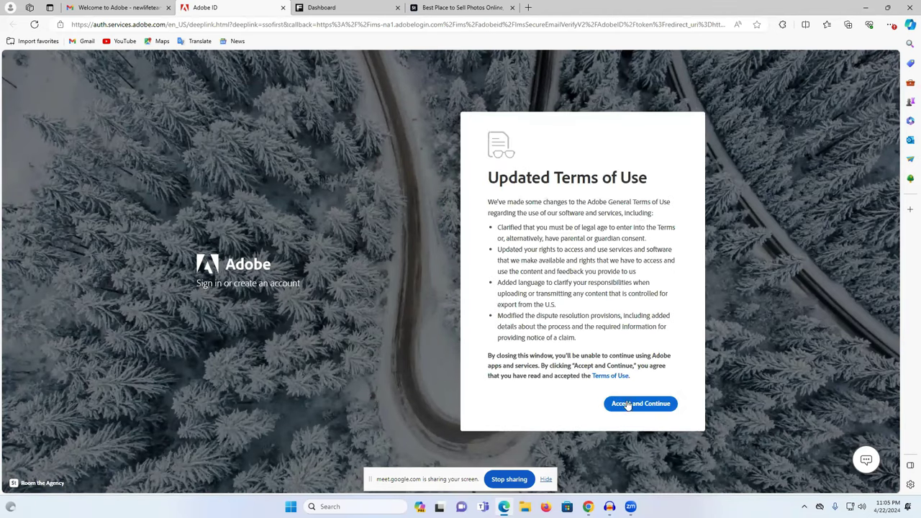
Accept Adobe's updated terms, dismiss the Acrobat promotion, and close the Adobe Home tab for the Freepik dashboard.
left_click(632, 403)
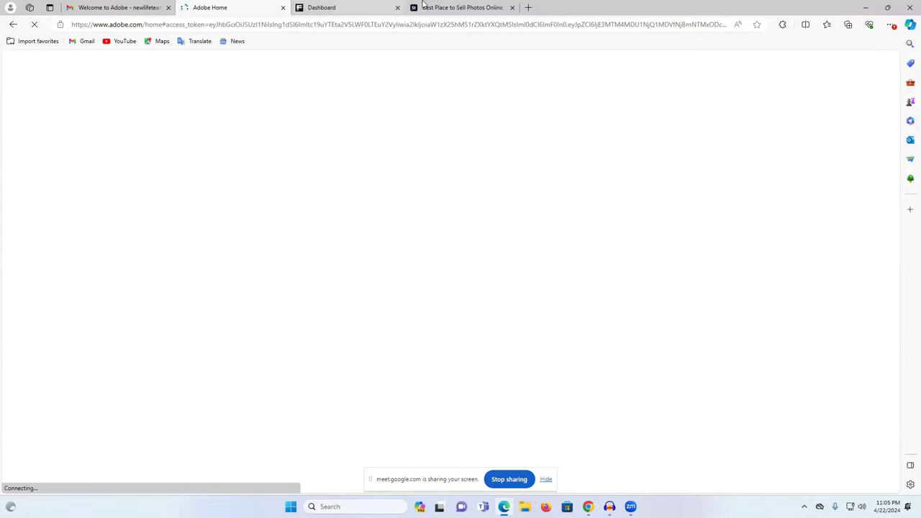
left_click(461, 7)
left_click(260, 7)
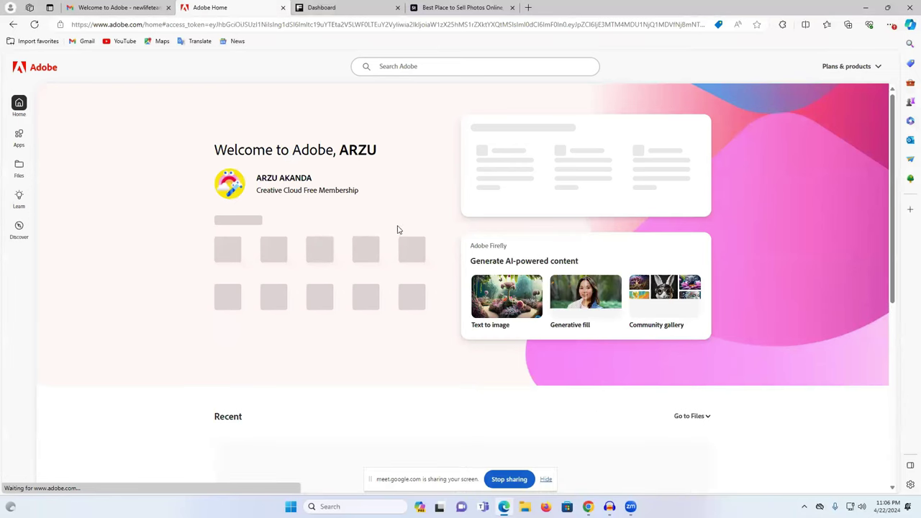
scroll(637, 227, "down", 5)
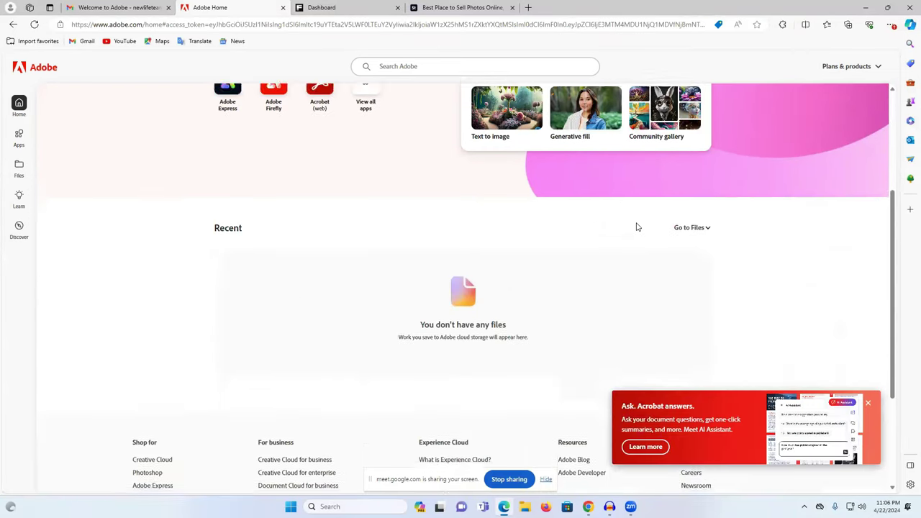
left_click(867, 402)
scroll(777, 377, "up", 5)
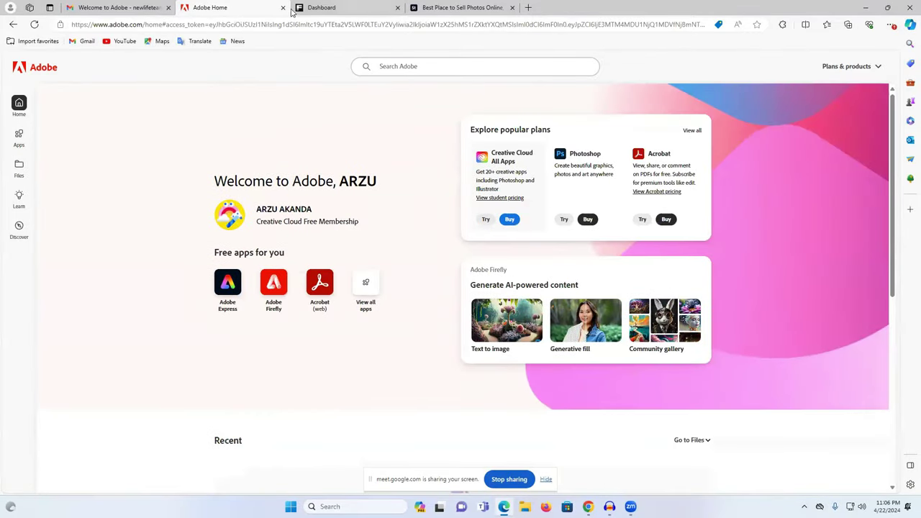
left_click(352, 7)
left_click(282, 8)
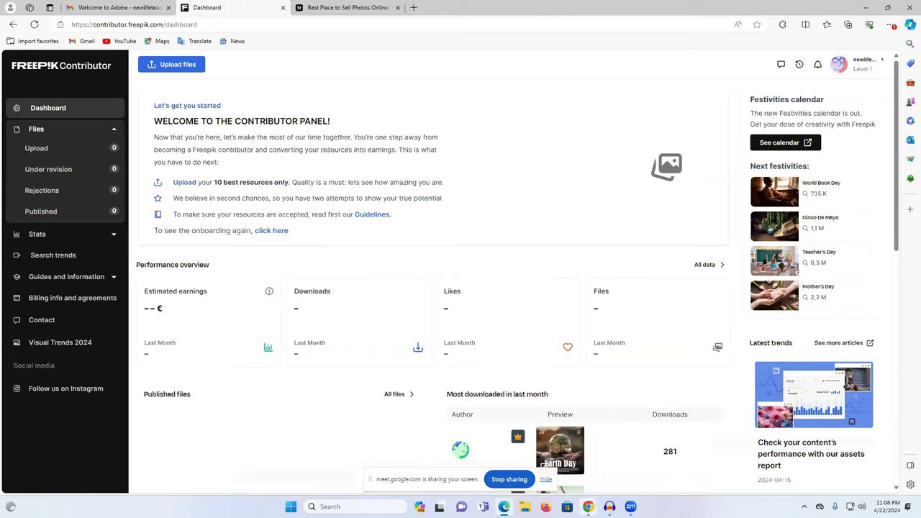
Copy the Adobe Stock contributor link from the links document and open it in a new Edge tab.
mouse_move(588, 506)
left_click(536, 475)
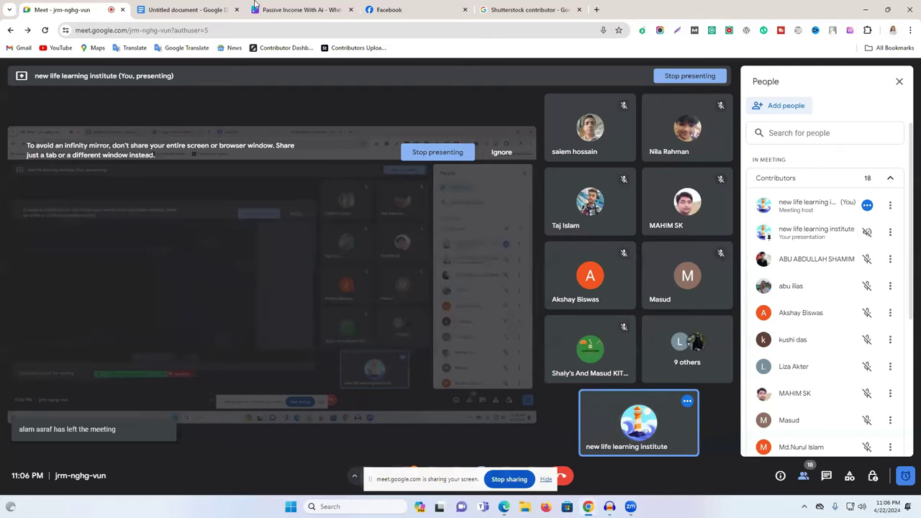
left_click(216, 10)
right_click(415, 210)
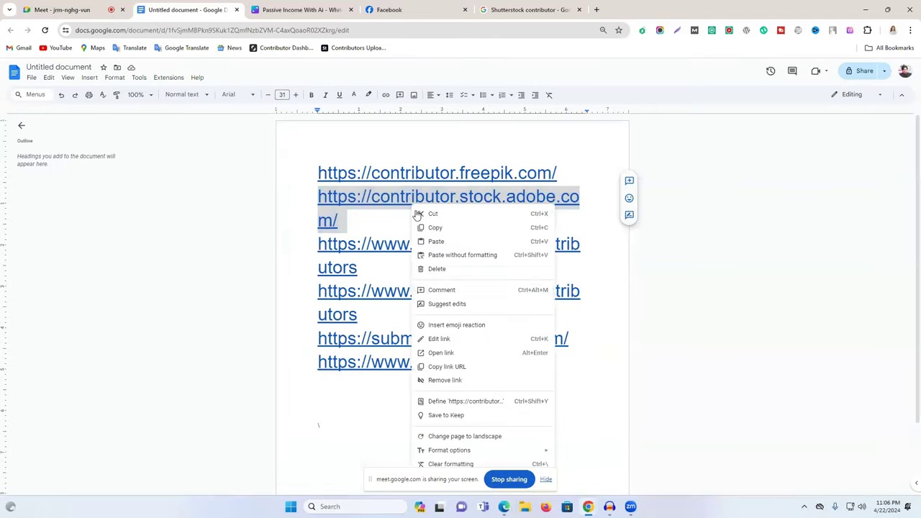
left_click(454, 227)
left_click(504, 506)
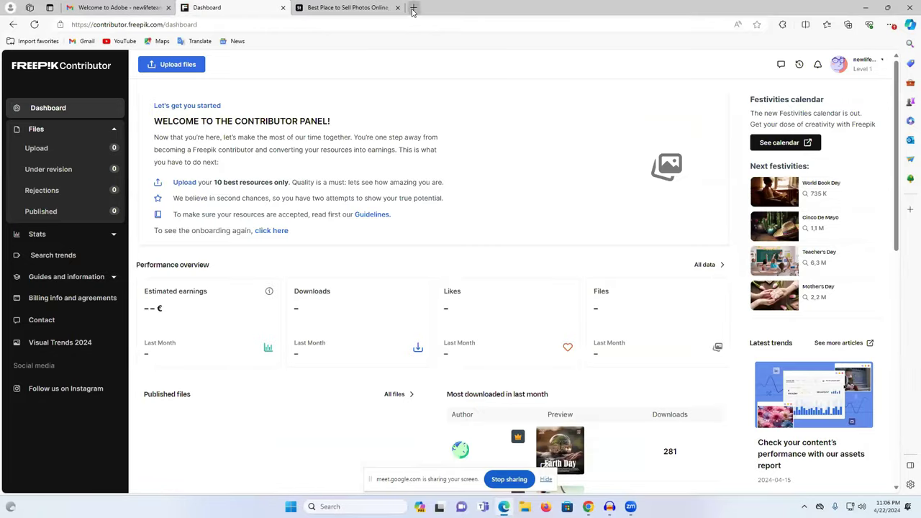
left_click(412, 7)
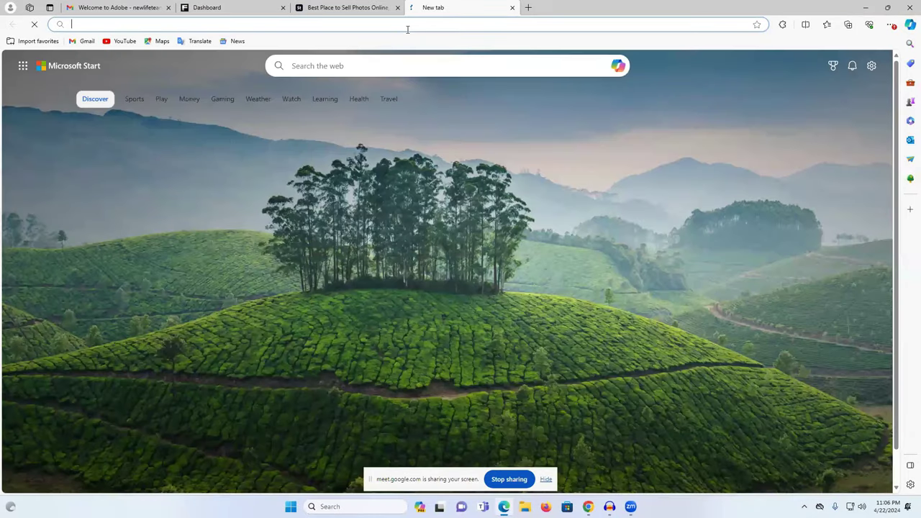
key("ctrl+v")
key("Return")
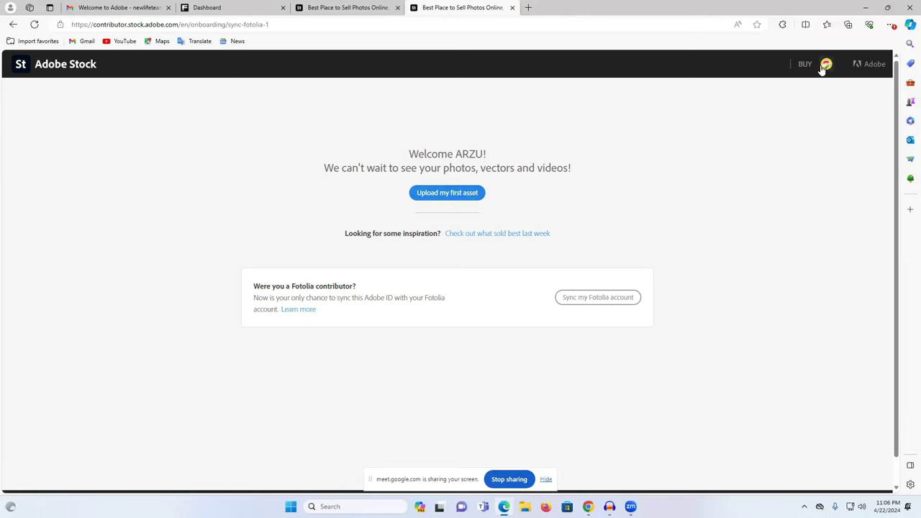
Open Manage account from the avatar menu and start the Upload my first asset page.
left_click(824, 66)
left_click(753, 120)
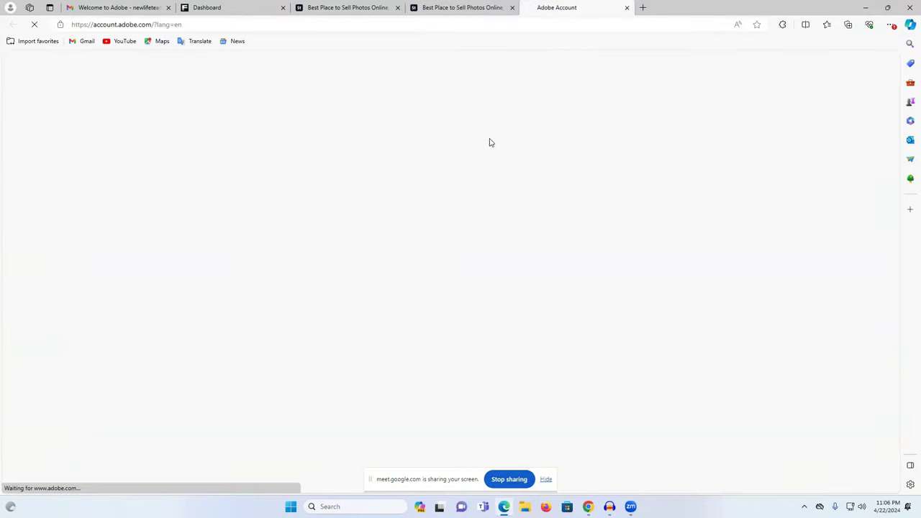
left_click(419, 8)
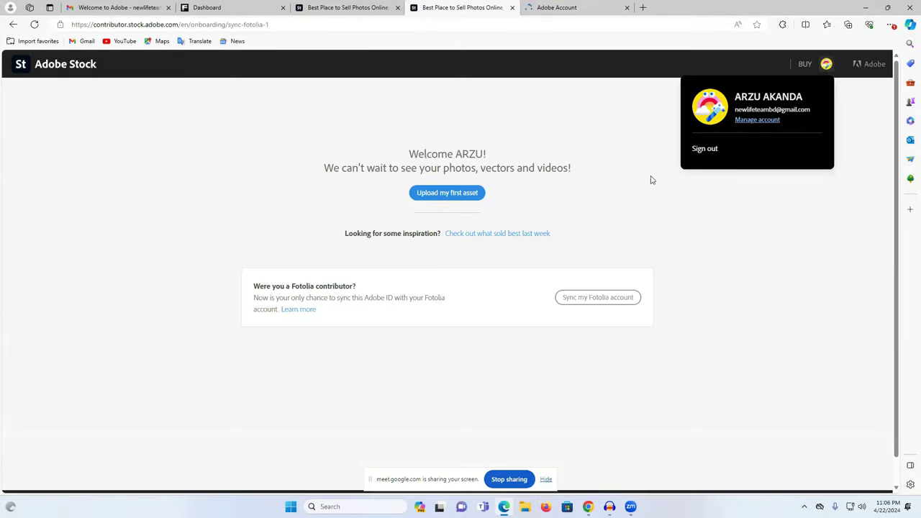
left_click(447, 194)
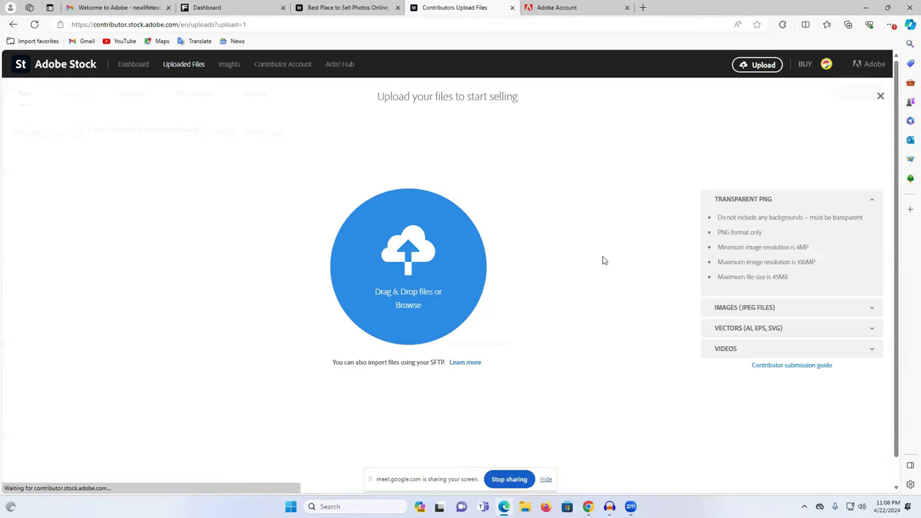
left_click(565, 10)
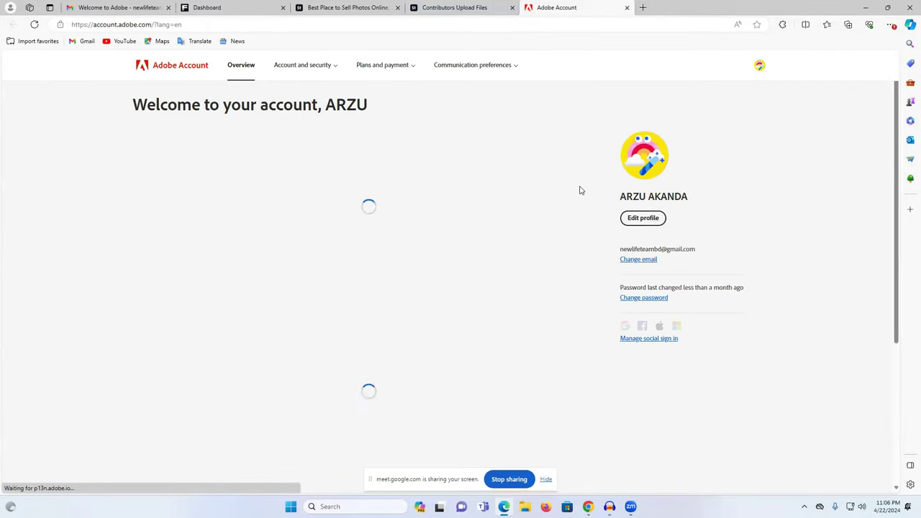
Review the Adobe Account public profile, contact details and language sections, then close the account tab.
scroll(442, 224, "down", 2)
scroll(441, 224, "up", 2)
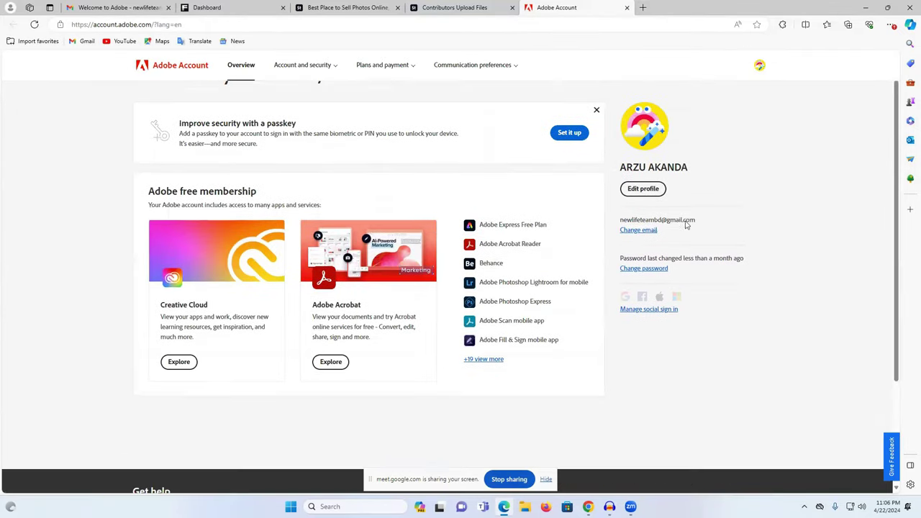
left_click(628, 222)
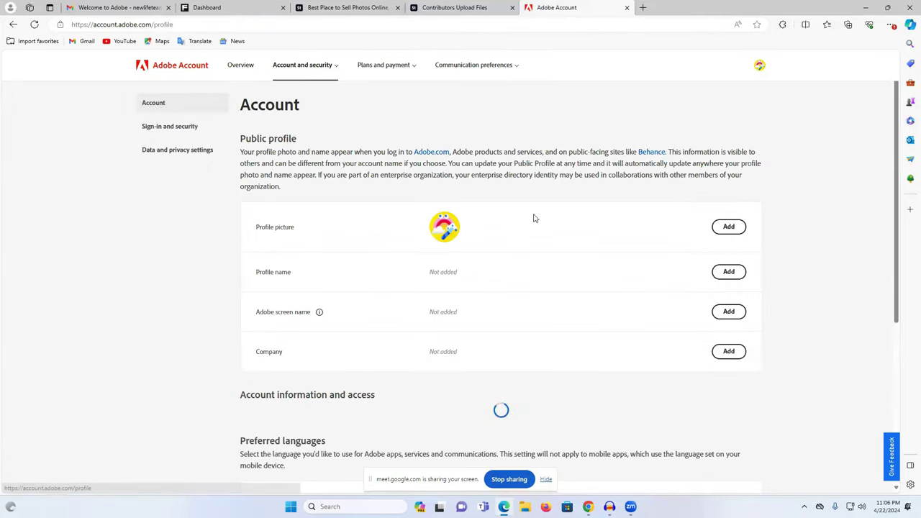
scroll(512, 286, "down", 3)
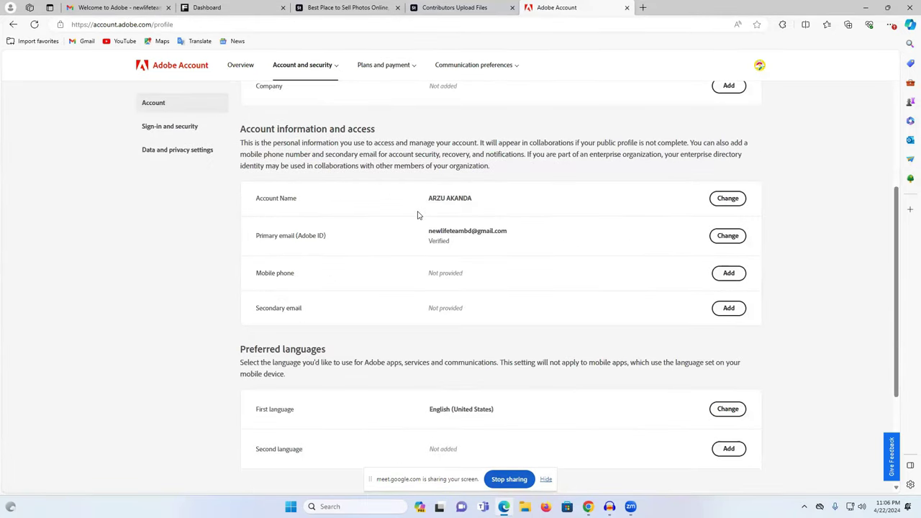
scroll(318, 312, "down", 2)
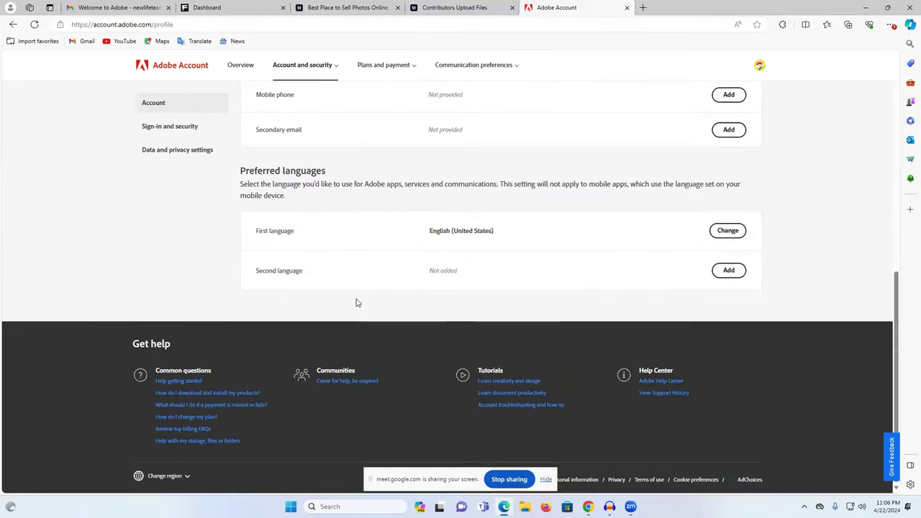
scroll(445, 286, "up", 6)
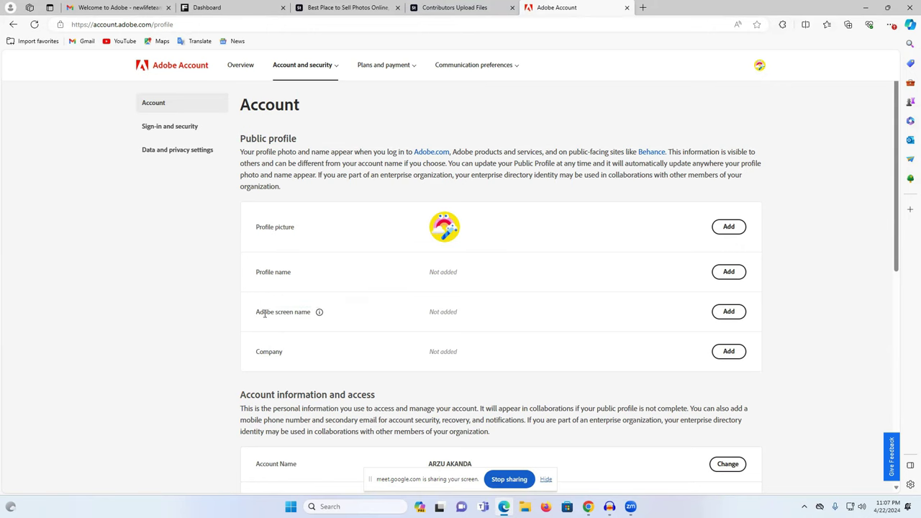
scroll(440, 367, "down", 2)
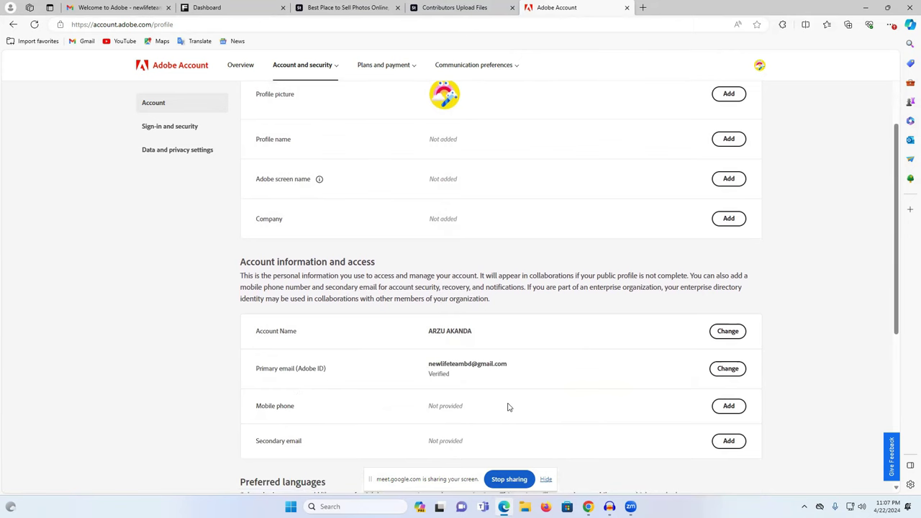
scroll(507, 405, "down", 2)
scroll(365, 337, "down", 3)
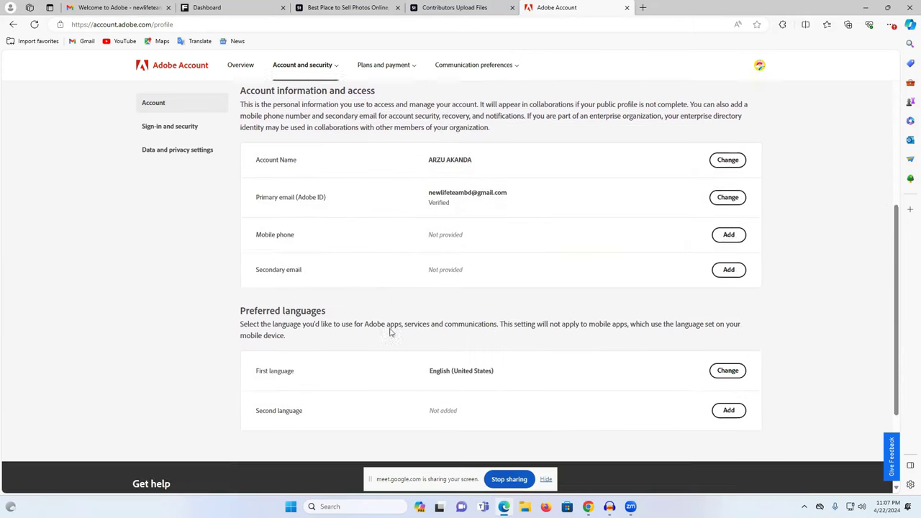
scroll(413, 259, "up", 7)
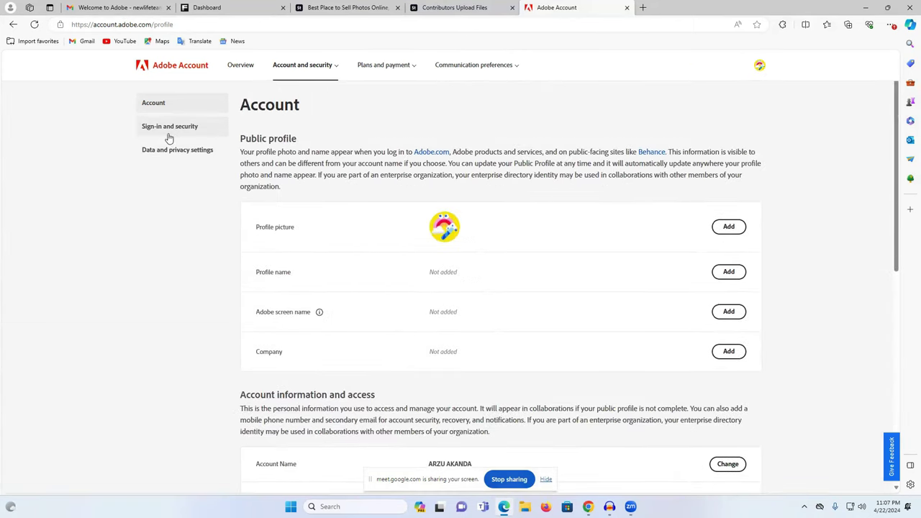
left_click(626, 7)
left_click(375, 4)
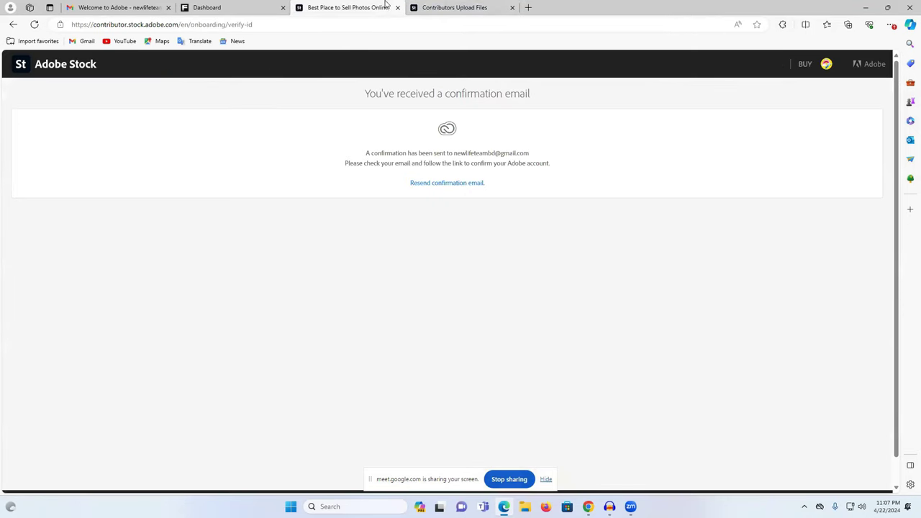
Close the confirmation-email tab and compare the Freepik dashboard with the Adobe Stock upload page.
left_click(397, 8)
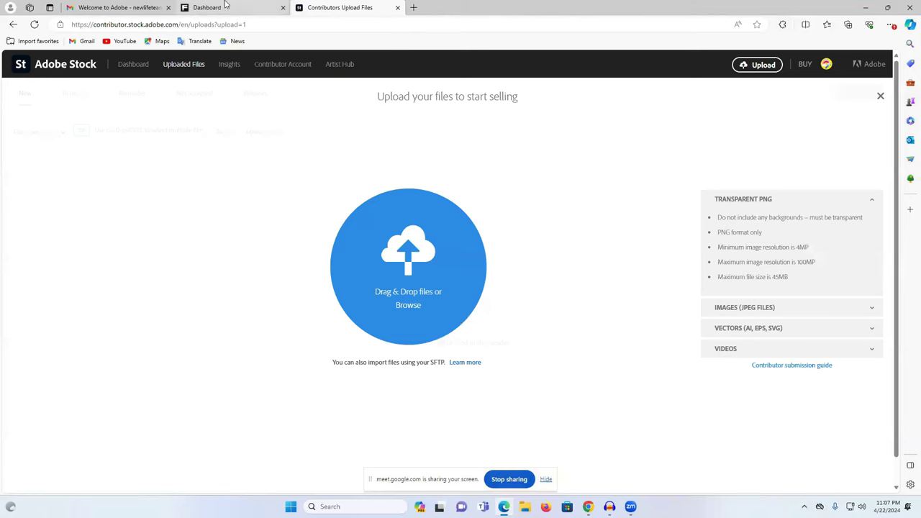
left_click(225, 5)
left_click(325, 6)
left_click(279, 6)
left_click(336, 6)
left_click(221, 6)
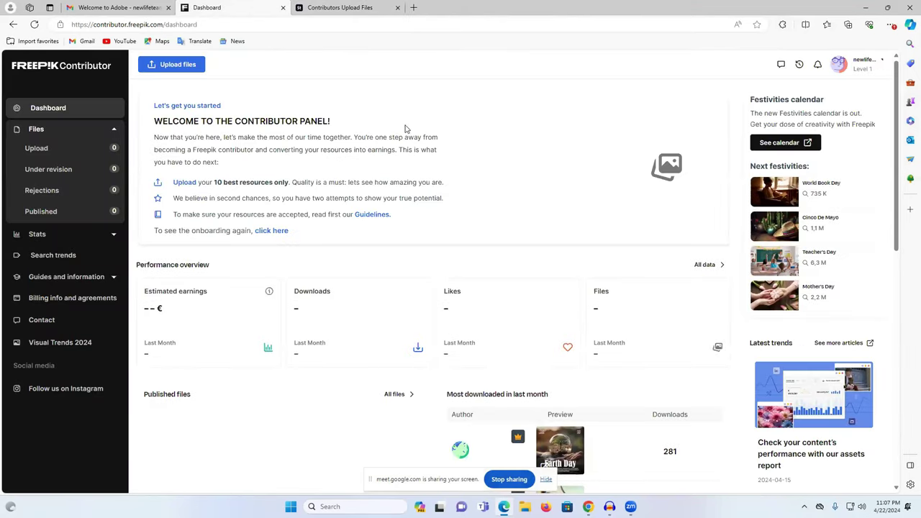
left_click(325, 5)
left_click(279, 6)
left_click(313, 6)
left_click(218, 6)
left_click(317, 8)
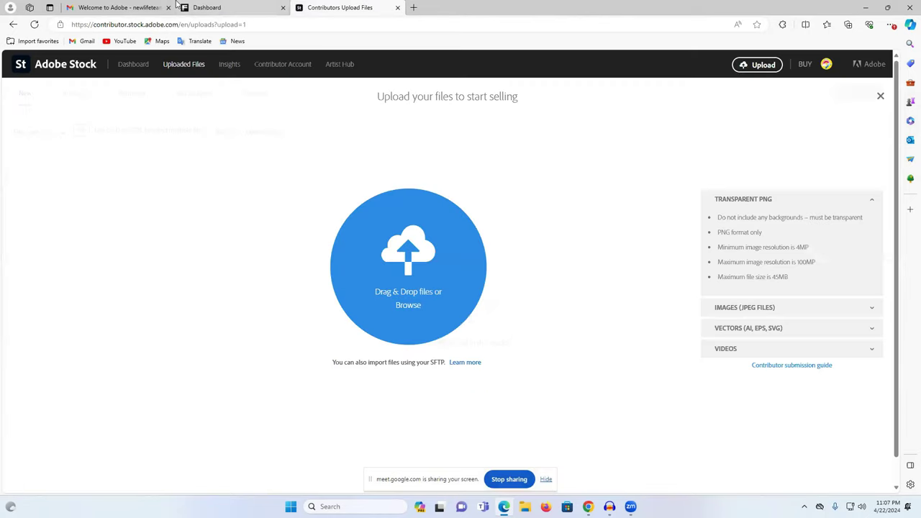
Glance at the Welcome to Adobe email, recheck both dashboards, then bring up the Google Docs link list.
left_click(136, 7)
left_click(230, 8)
scroll(502, 266, "down", 2)
scroll(501, 265, "up", 2)
left_click(317, 8)
left_click(230, 5)
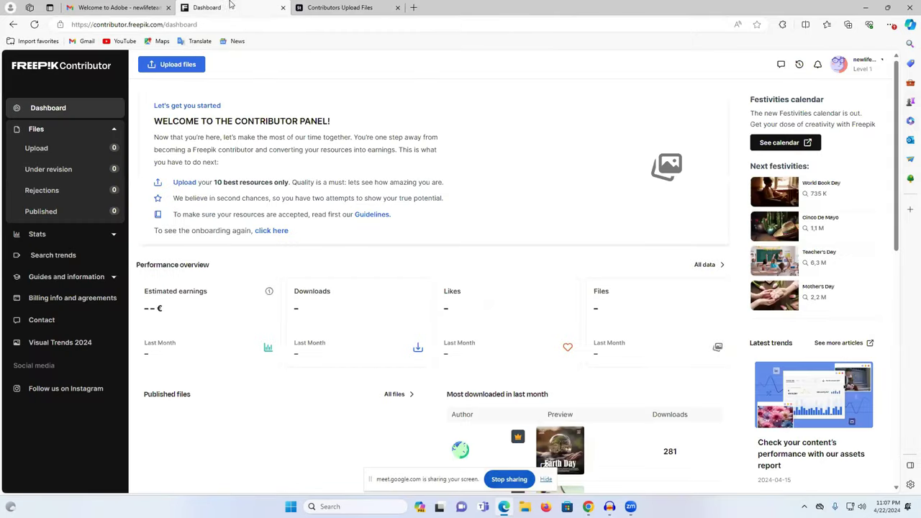
left_click(358, 6)
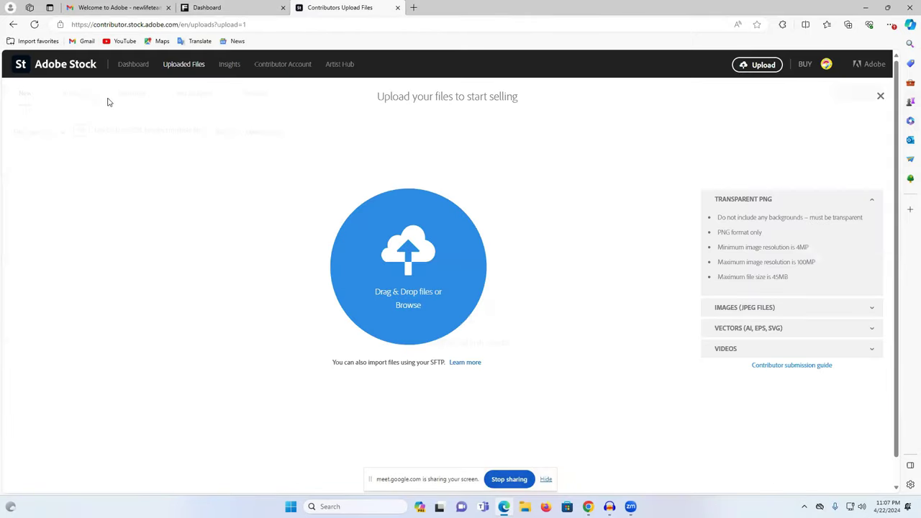
mouse_move(588, 506)
left_click(561, 446)
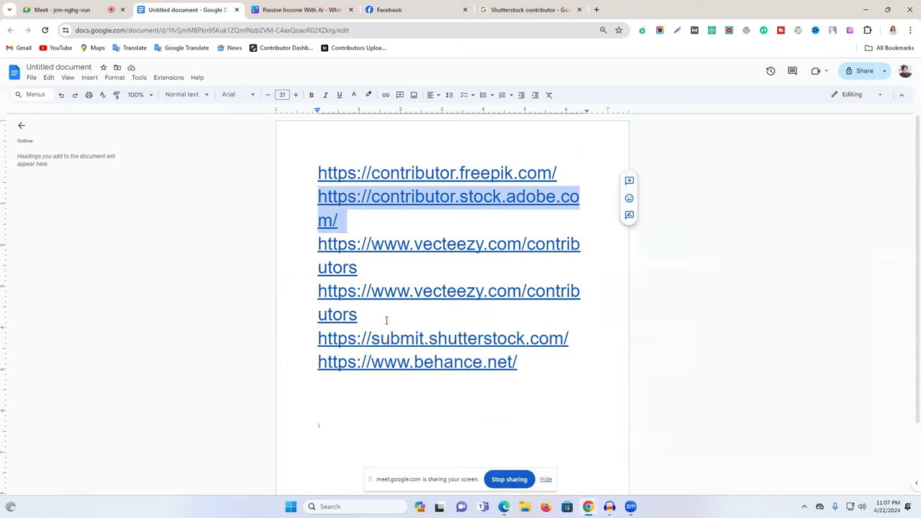
Delete the duplicate Vecteezy line and copy the Shutterstock contributor URL from the document.
triple_click(382, 288)
key("BackSpace")
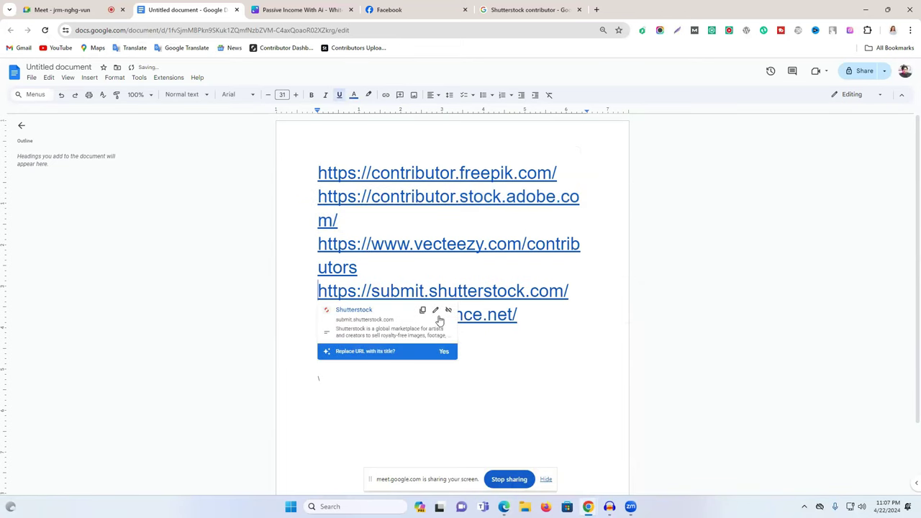
triple_click(520, 287)
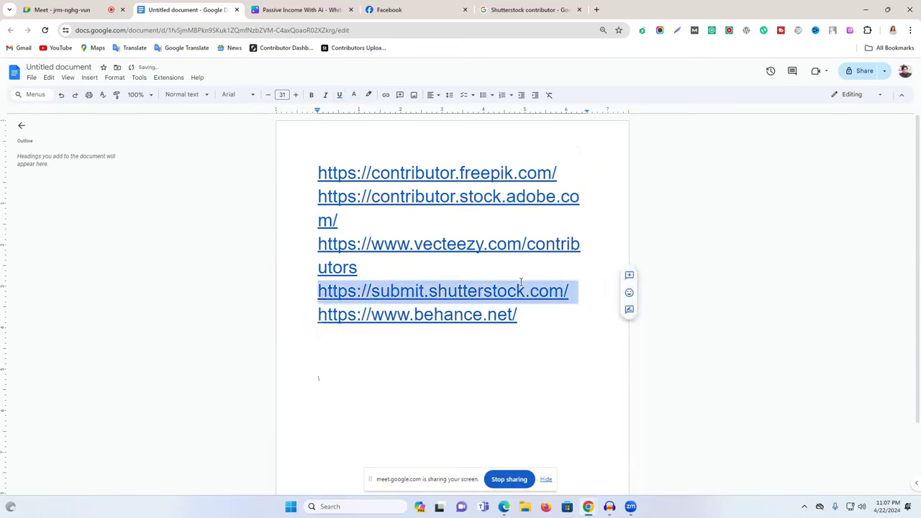
right_click(484, 296)
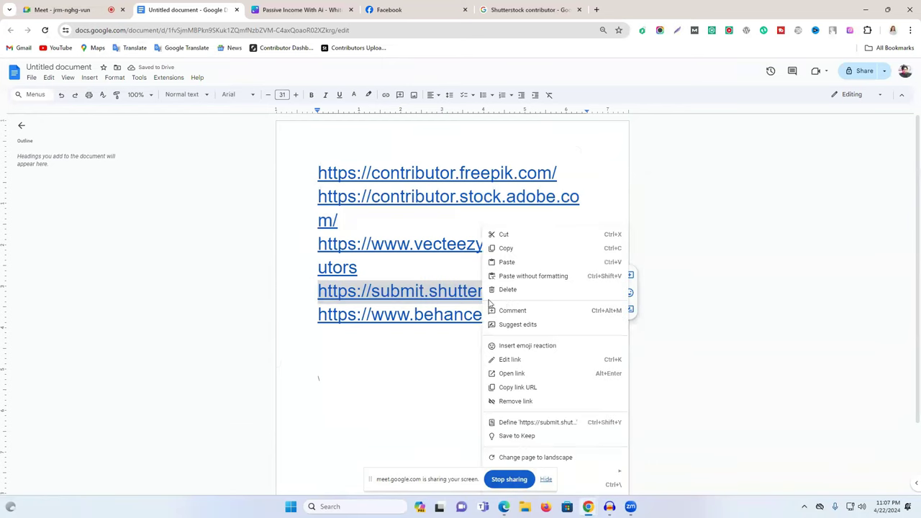
left_click(528, 249)
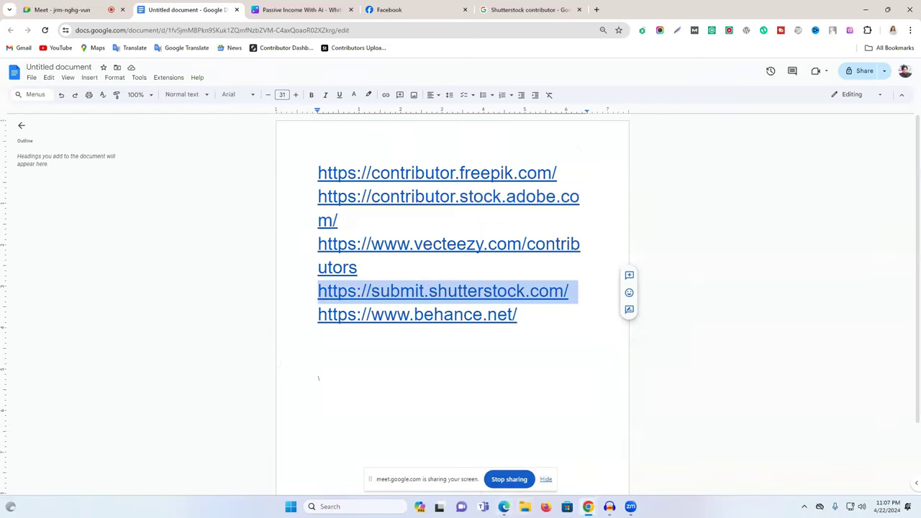
Return to Edge and start a new blank tab ready for a web address.
left_click(503, 506)
left_click(413, 8)
left_click(380, 24)
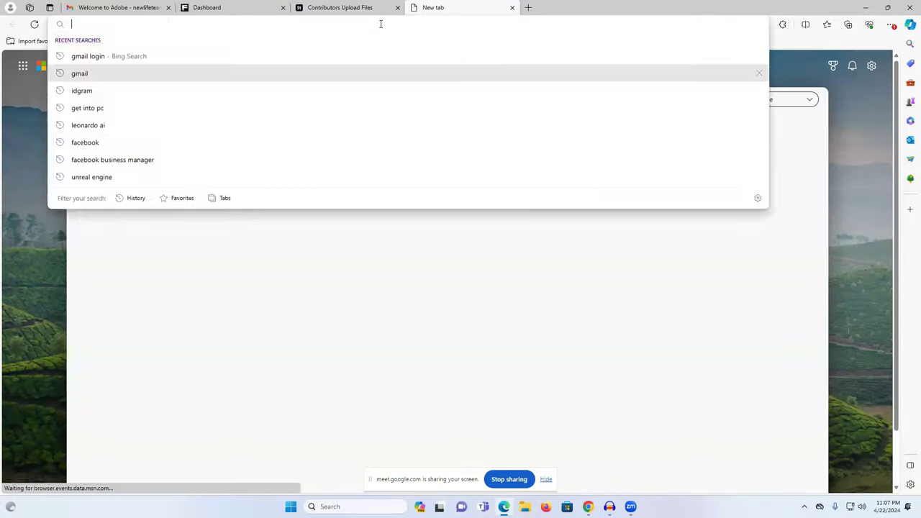
Load the Shutterstock contributor site and start signing up as a contributor.
key("ctrl+v")
key("Return")
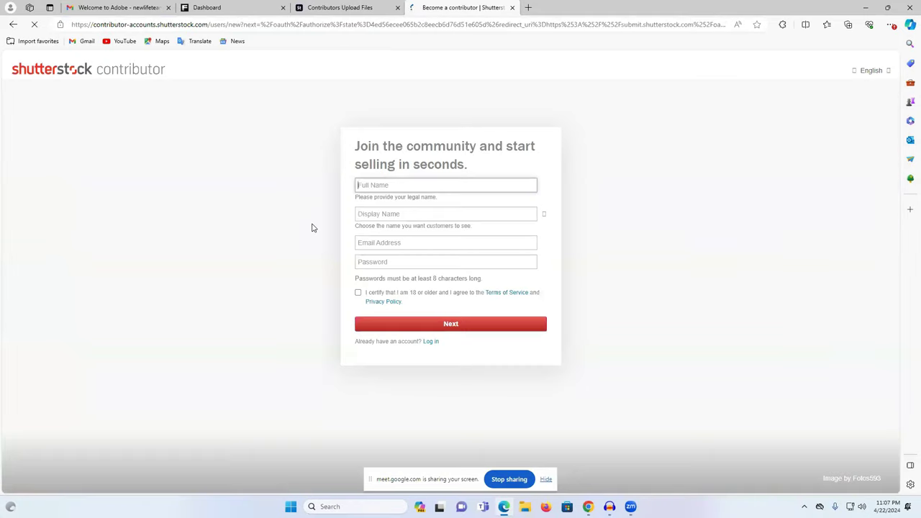
left_click(436, 199)
Clear the wrongly autofilled full name, e-mail and password from the sign-up form.
triple_click(398, 188)
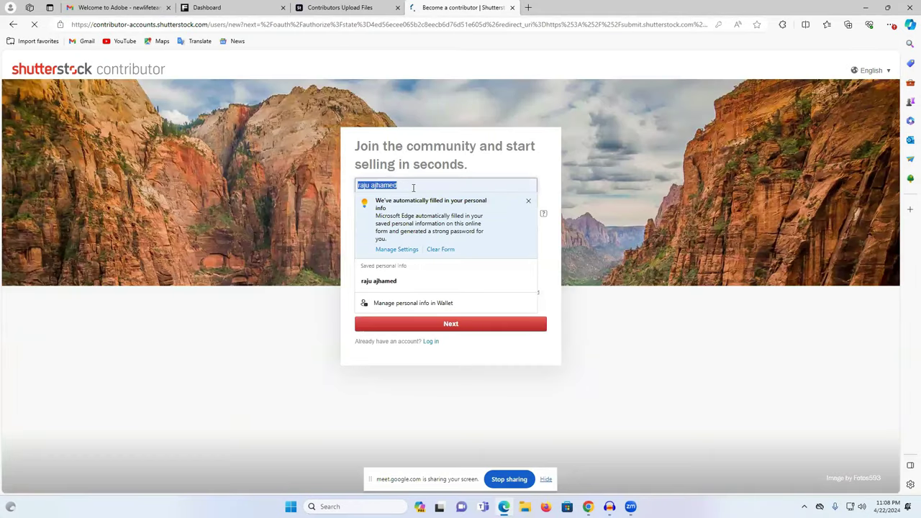
key("BackSpace")
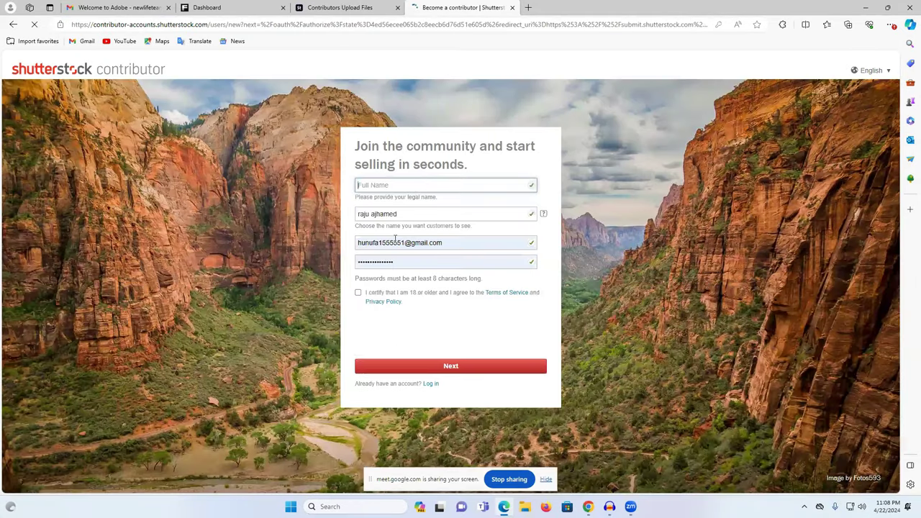
triple_click(395, 238)
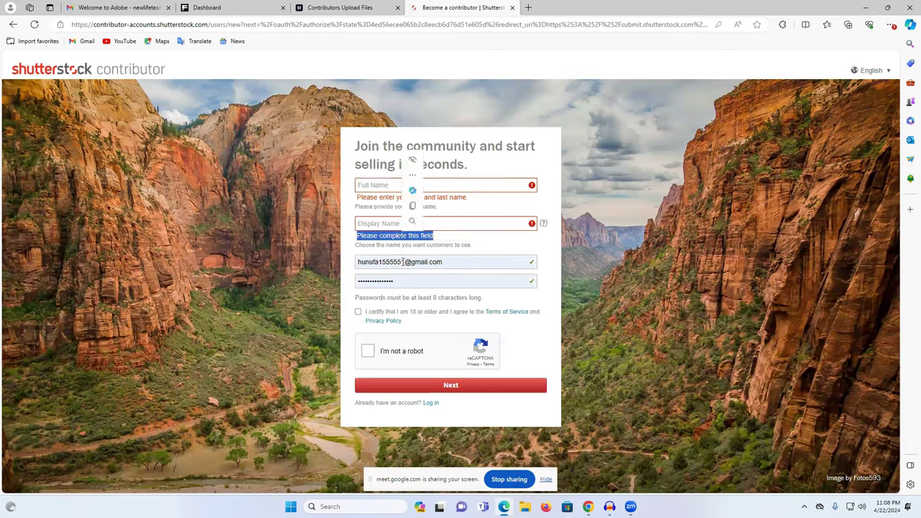
triple_click(402, 261)
key("BackSpace")
left_click(386, 291)
key("BackSpace")
key("BackSpace")
key("BackSpace")
key("BackSpace")
key("BackSpace")
key("BackSpace")
key("BackSpace")
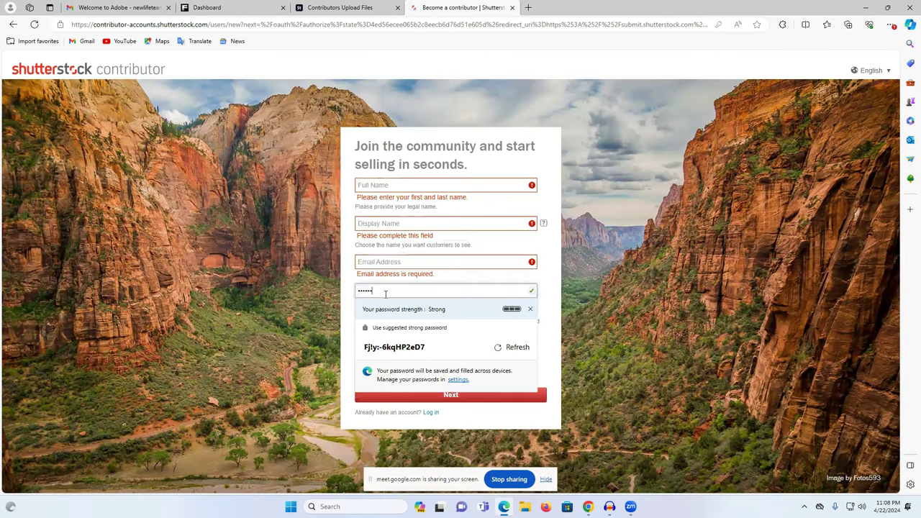
key("BackSpace")
key("BackSpace")
key("BackSpace")
key("BackSpace")
key("BackSpace")
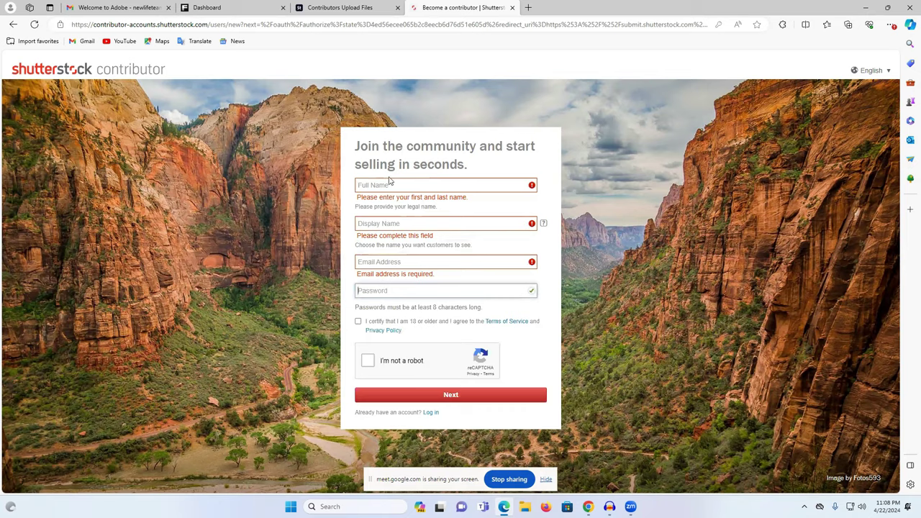
Check the signed-in Google account in Gmail and paste its address into the Email field.
left_click(115, 7)
left_click(882, 65)
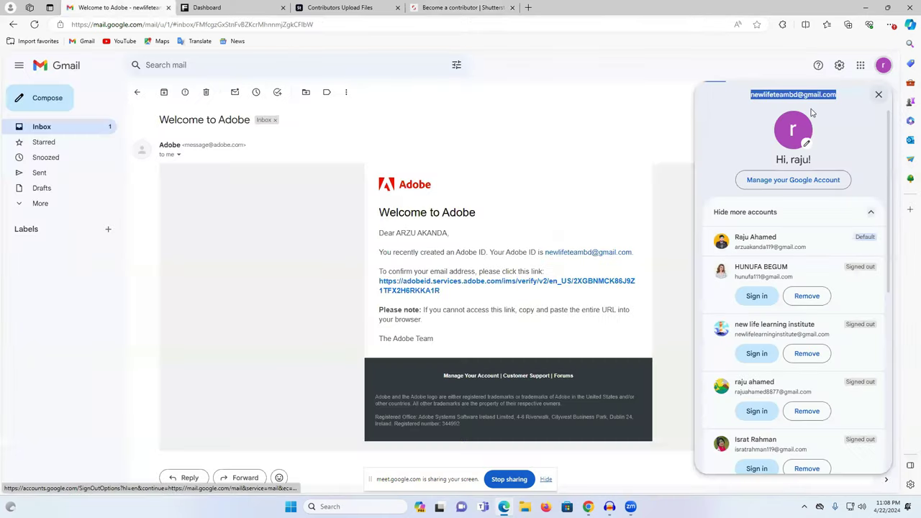
left_click(454, 7)
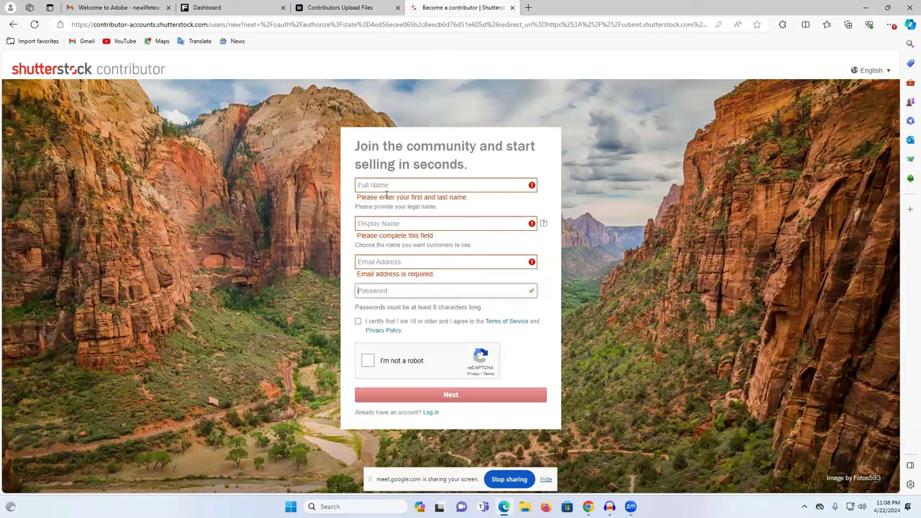
left_click(393, 262)
key("ctrl+v")
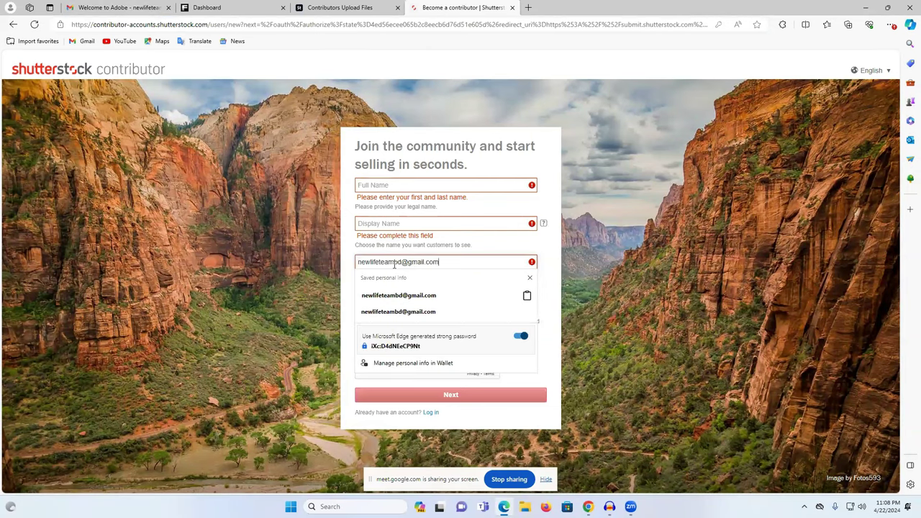
Fill in the full name and a password and agree to the age and terms statement.
left_click(390, 184)
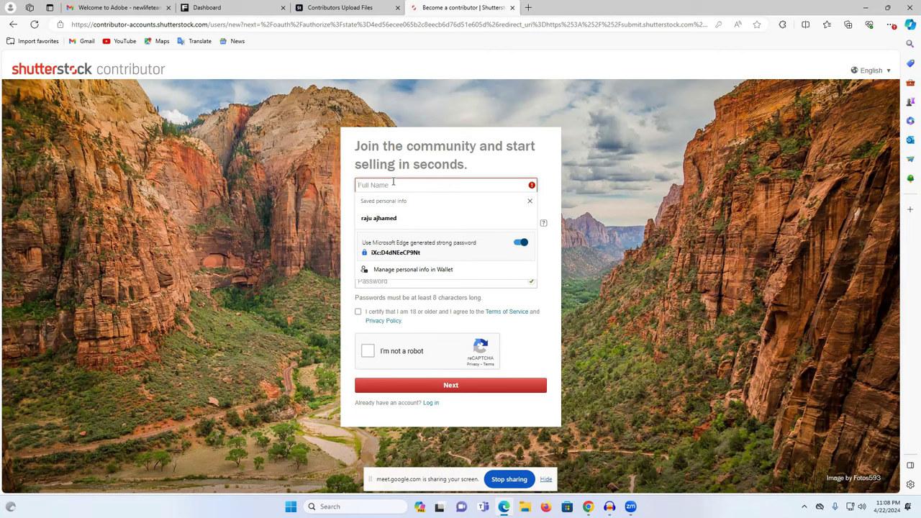
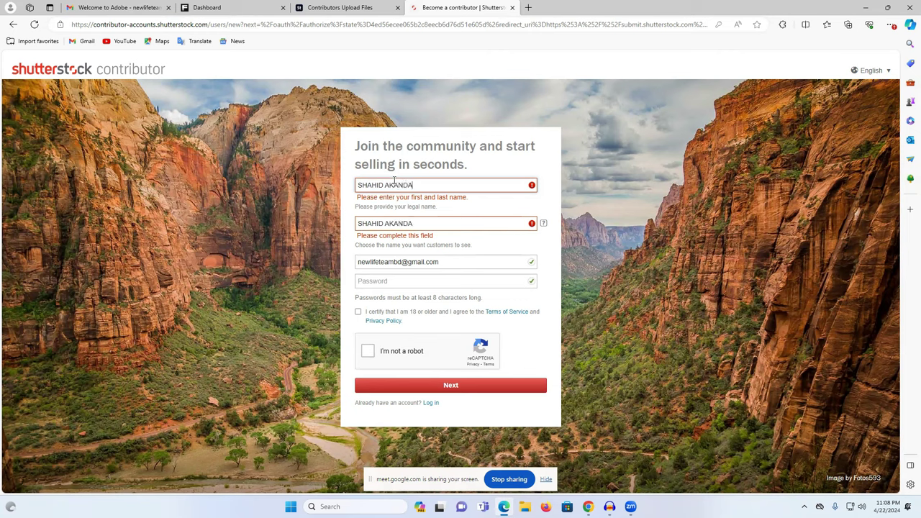
left_click(378, 284)
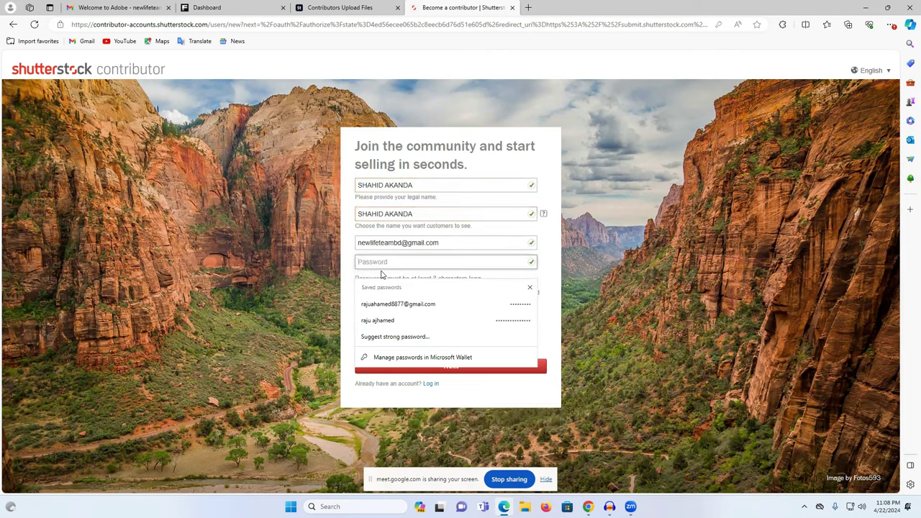
type("a")
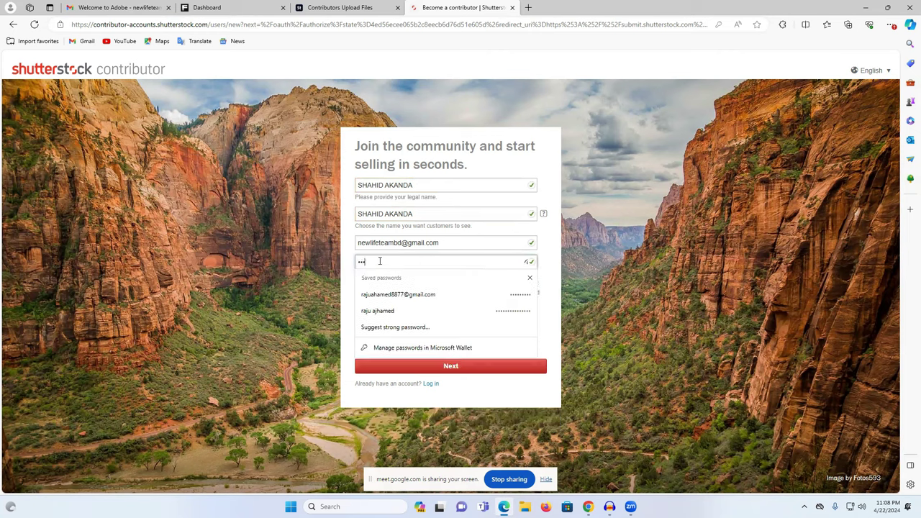
left_click(357, 297)
key("space")
Solve the reCAPTCHA traffic-light challenge, verify it, and submit the sign-up form.
left_click(367, 332)
left_click(499, 416)
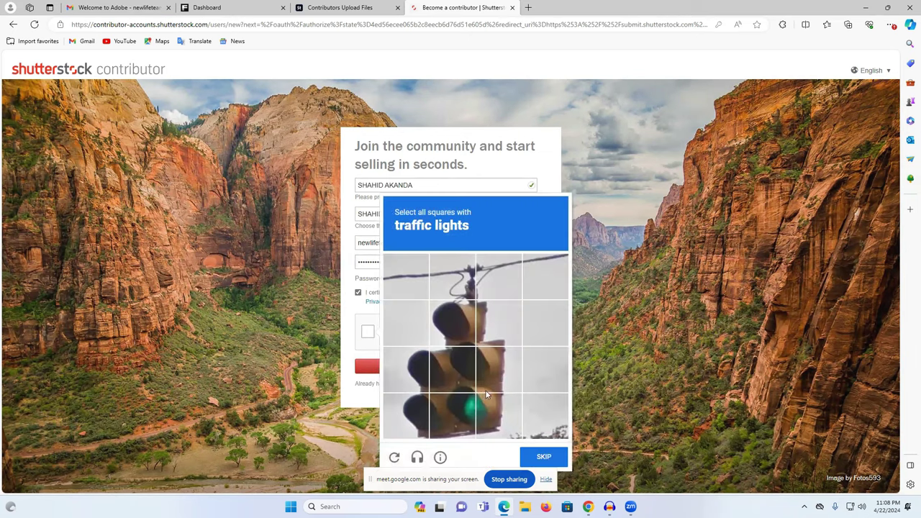
left_click(452, 416)
left_click(408, 415)
left_click(445, 370)
left_click(498, 370)
left_click(500, 323)
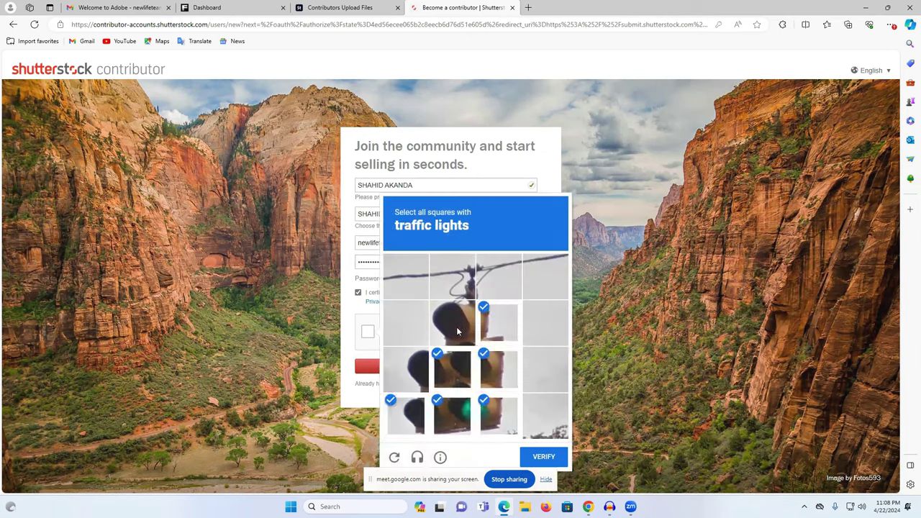
left_click(456, 327)
left_click(404, 363)
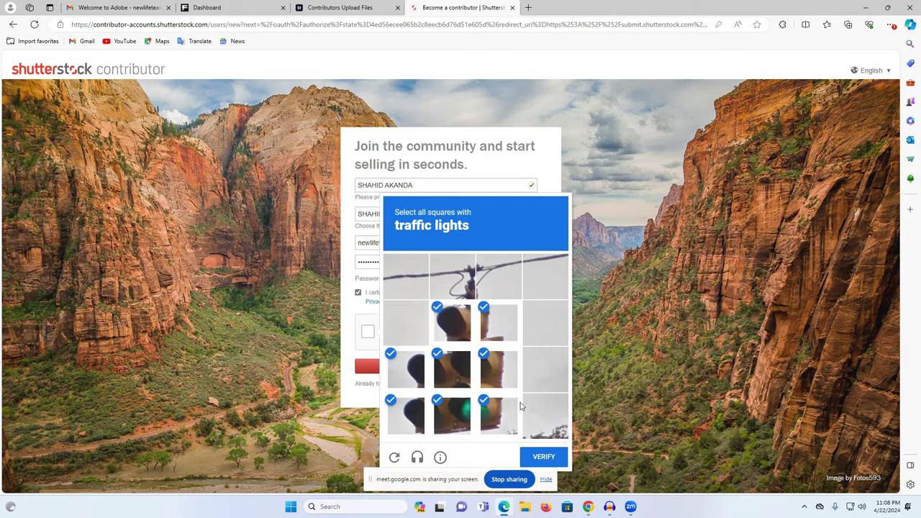
left_click(531, 455)
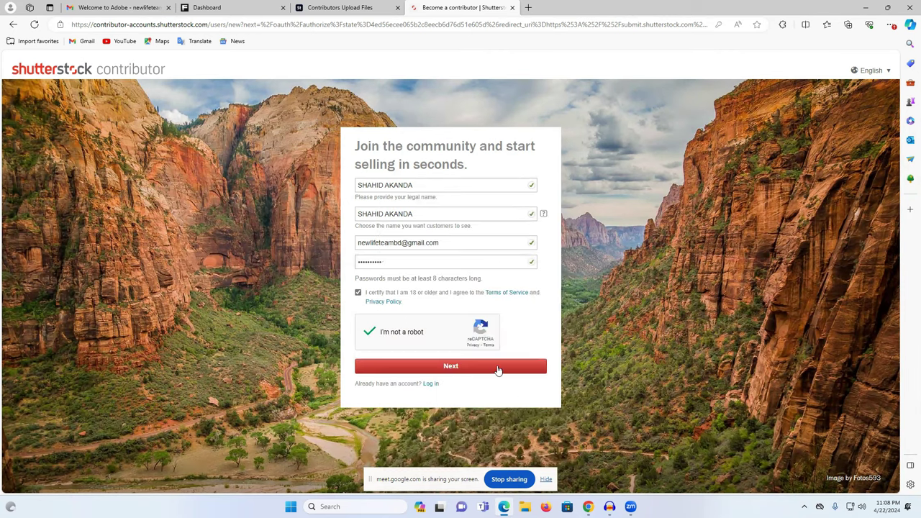
left_click(495, 369)
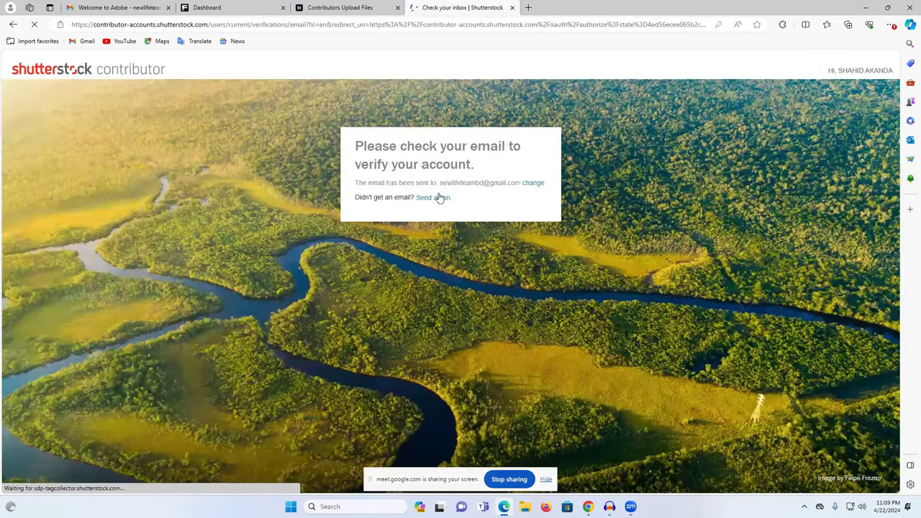
Open Shutterstock's 'Verify your email address' message in the Gmail inbox and follow its verification link.
left_click(157, 7)
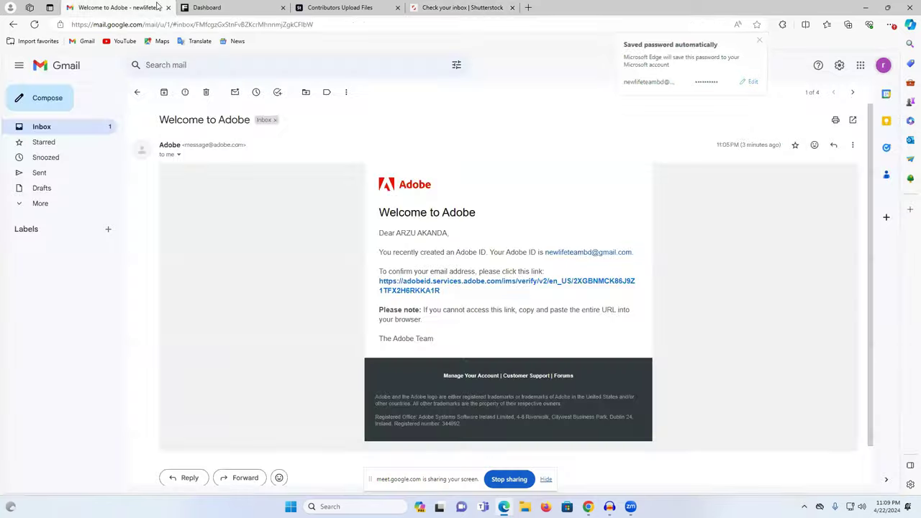
left_click(137, 92)
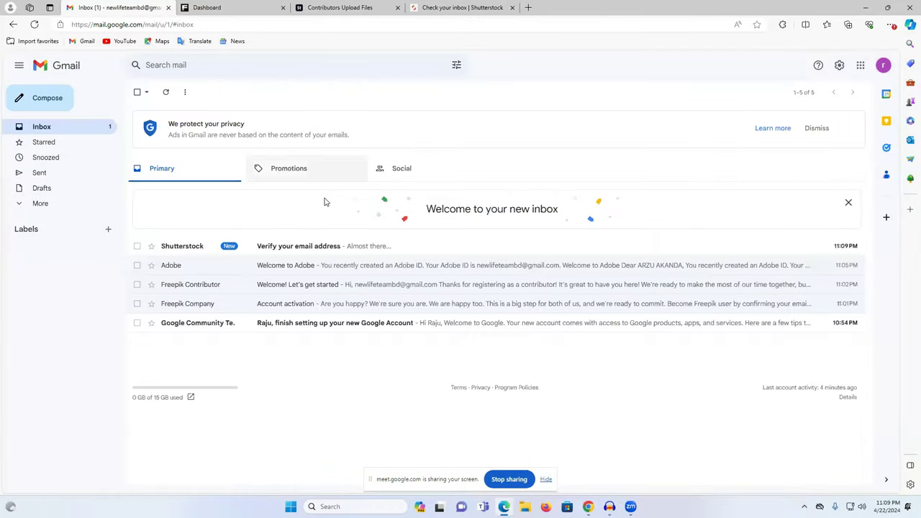
left_click(303, 249)
scroll(518, 248, "down", 3)
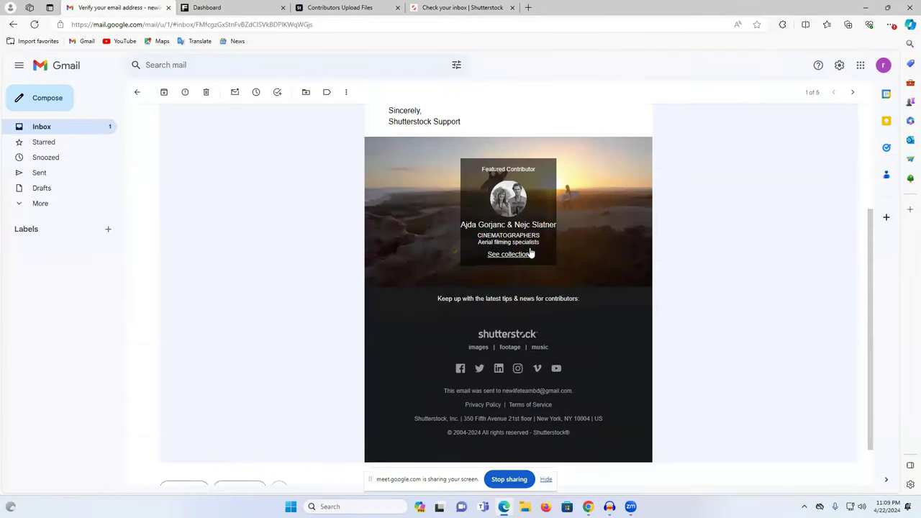
scroll(531, 252, "down", 1)
scroll(518, 241, "up", 3)
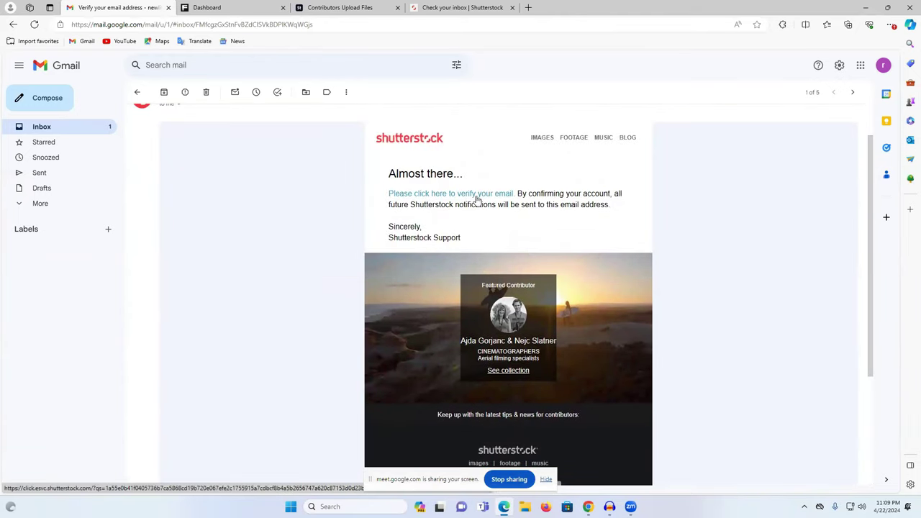
left_click(478, 200)
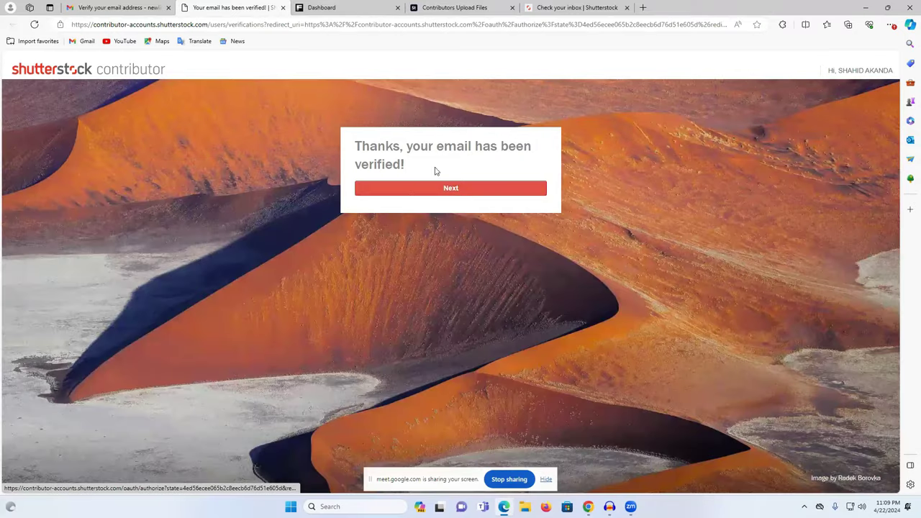
Continue past the verified-email page, choose Bangladesh as the country, and autofill both address lines.
left_click(458, 195)
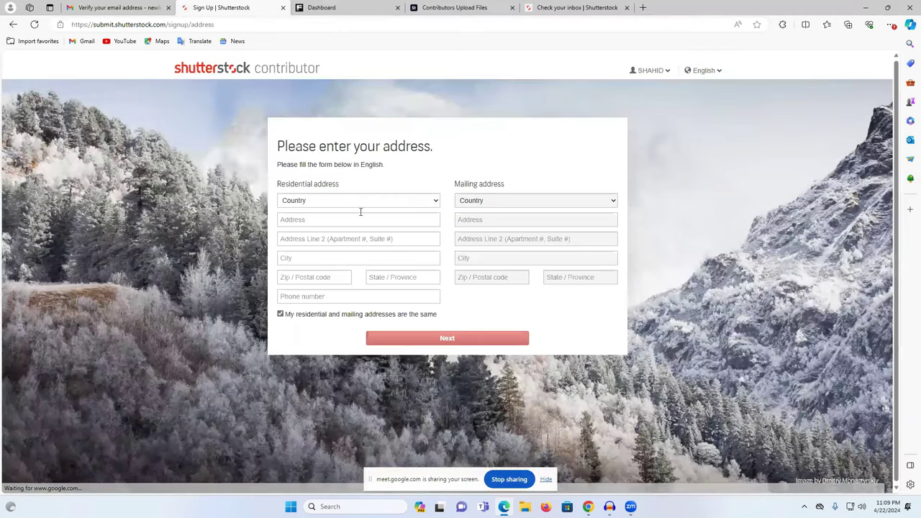
left_click(364, 204)
scroll(346, 309, "down", 1)
left_click(335, 352)
left_click(315, 219)
left_click(325, 257)
left_click(316, 239)
left_click(313, 270)
Autofill city, postal code and state, enter the corrected phone number, and submit the address form.
left_click(306, 258)
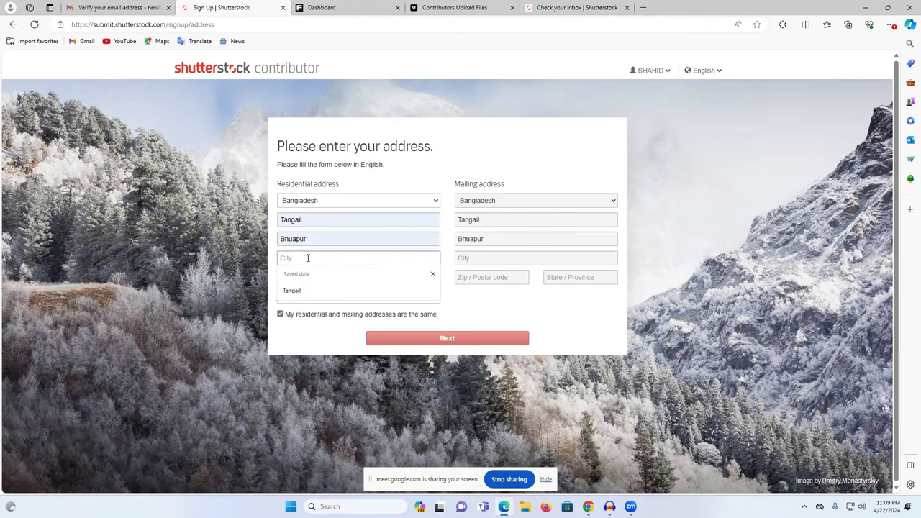
left_click(301, 284)
left_click(300, 283)
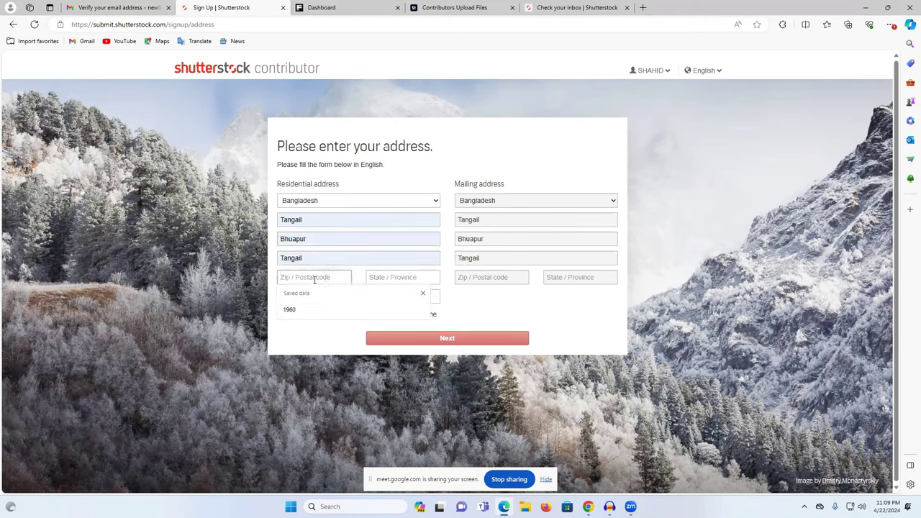
left_click(302, 309)
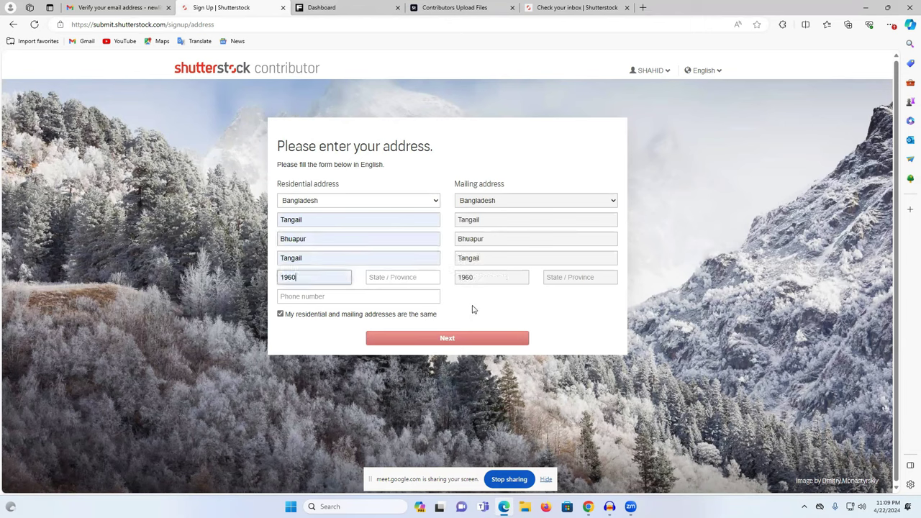
left_click(394, 278)
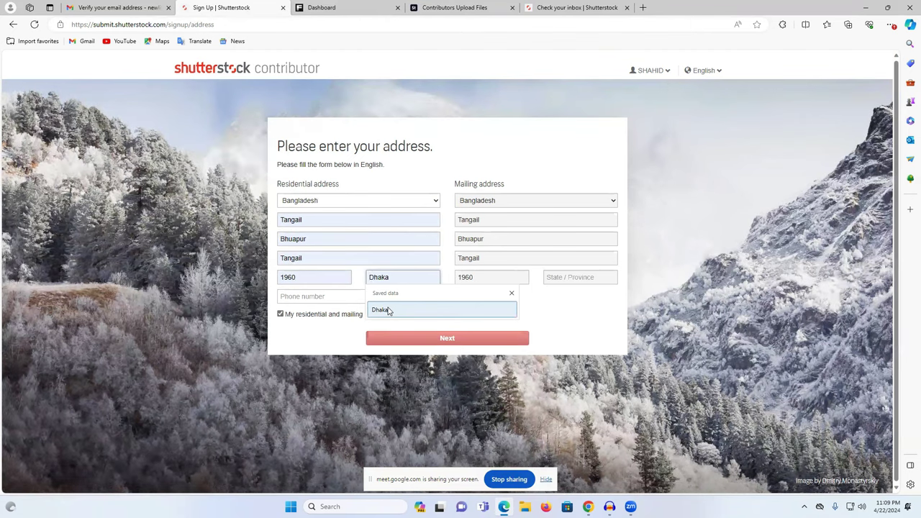
left_click(387, 310)
left_click(349, 299)
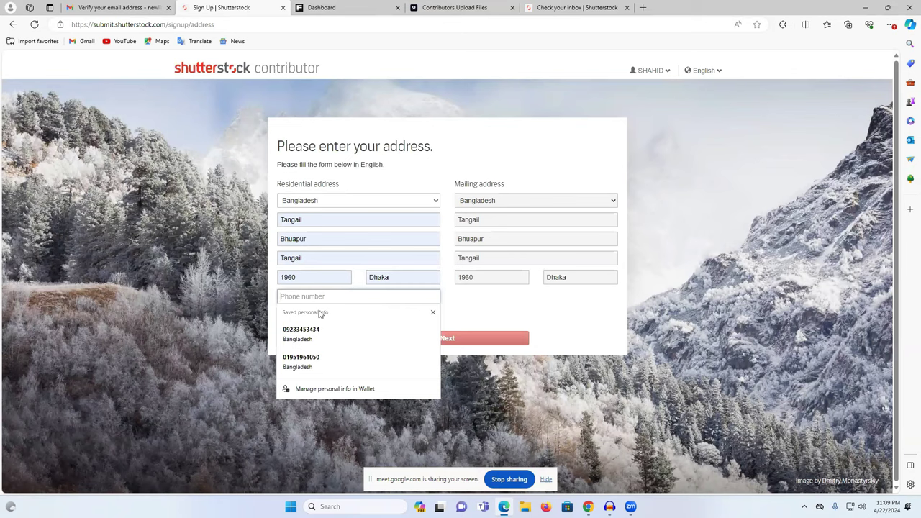
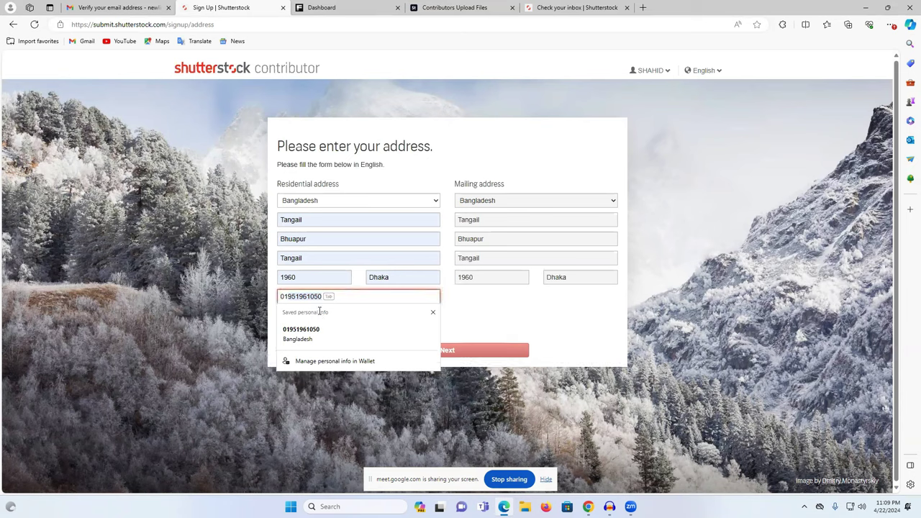
key("ctrl+a")
type("017646901")
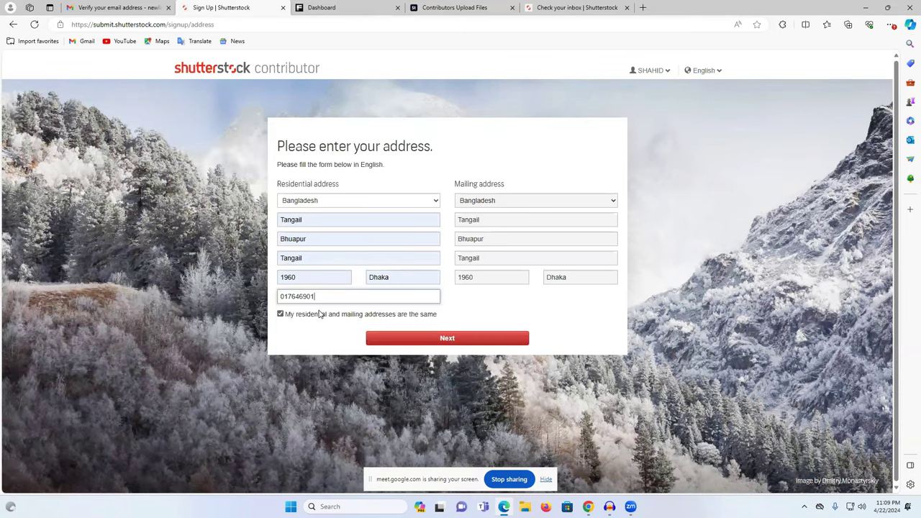
left_click(461, 347)
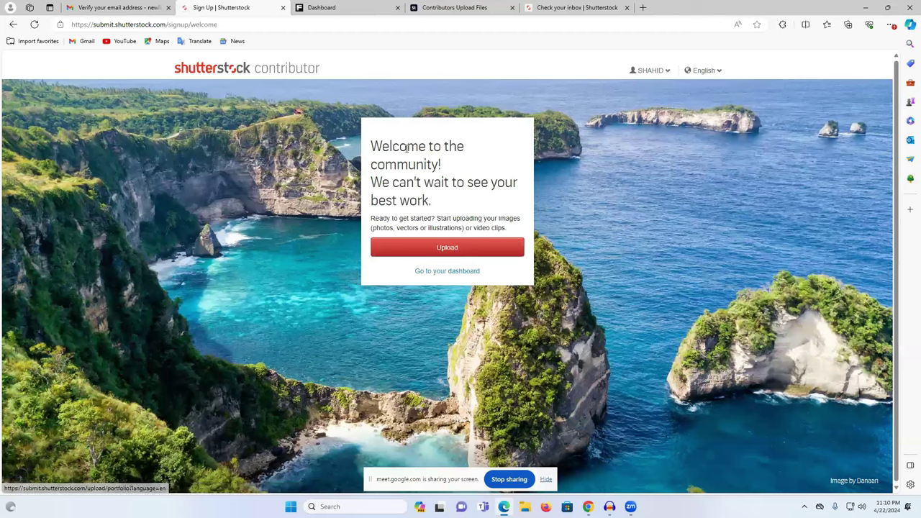
Open the Shutterstock contributor dashboard and scroll through it.
left_click(460, 275)
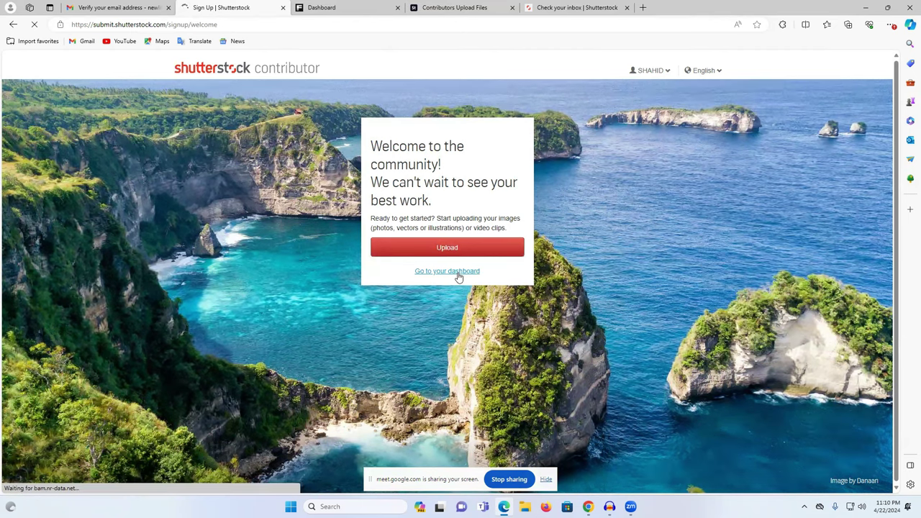
scroll(515, 247, "down", 1)
scroll(515, 248, "down", 2)
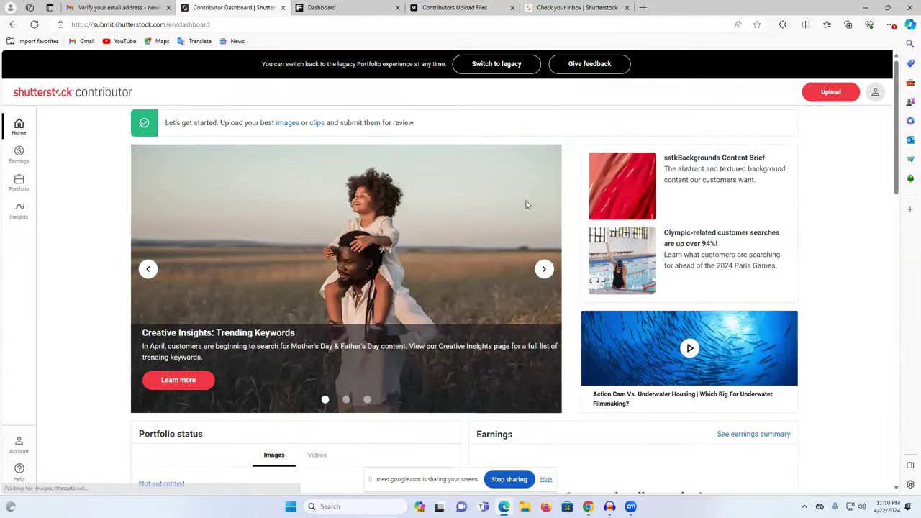
scroll(471, 173, "down", 2)
scroll(471, 172, "down", 3)
scroll(471, 173, "up", 4)
scroll(471, 173, "down", 3)
scroll(471, 173, "up", 4)
scroll(465, 290, "down", 3)
Close Shutterstock's leftover check-your-inbox tab and bring the Google Docs link list forward.
left_click(322, 6)
left_click(266, 7)
left_click(353, 5)
left_click(436, 7)
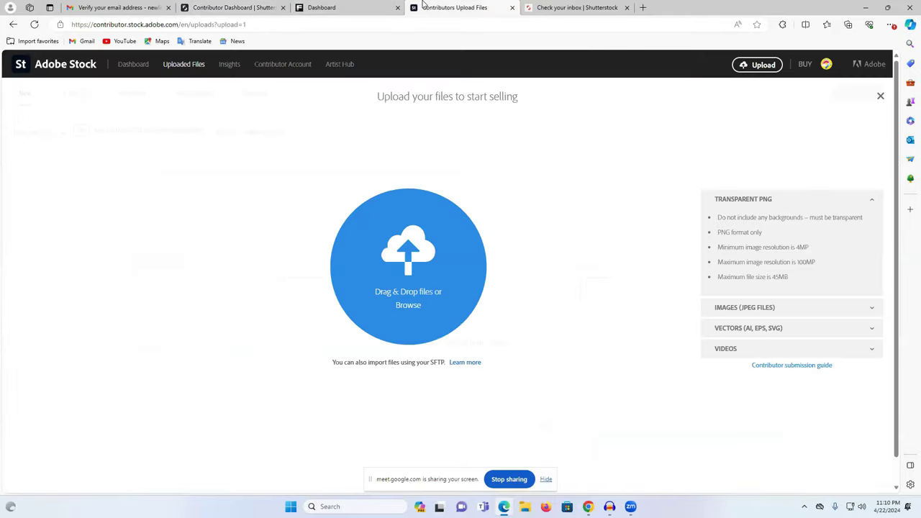
left_click(623, 7)
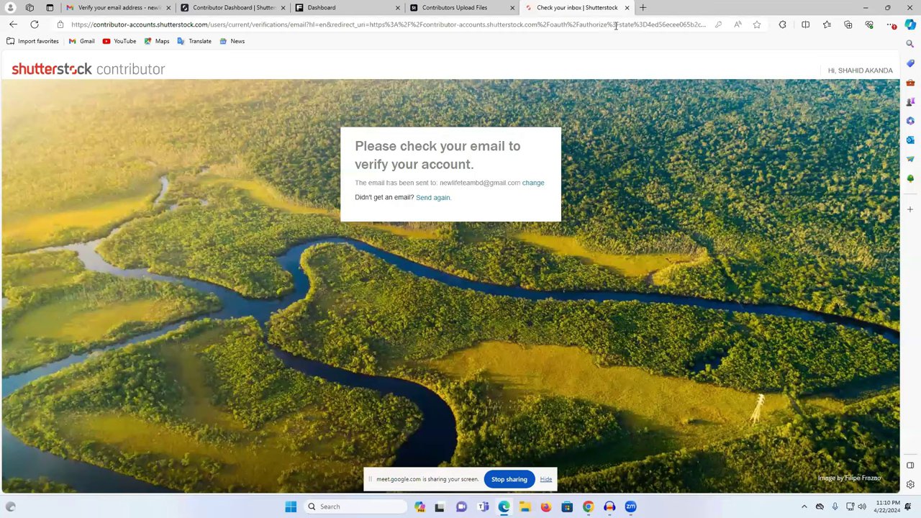
key("ctrl+w")
mouse_move(588, 507)
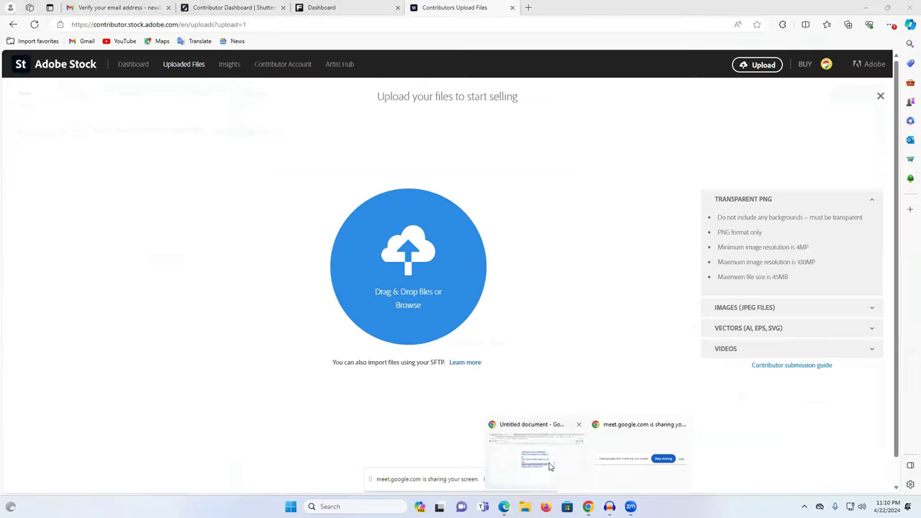
left_click(548, 467)
Copy the Vecteezy contributors link from the document and load it in a new Edge tab.
double_click(395, 244)
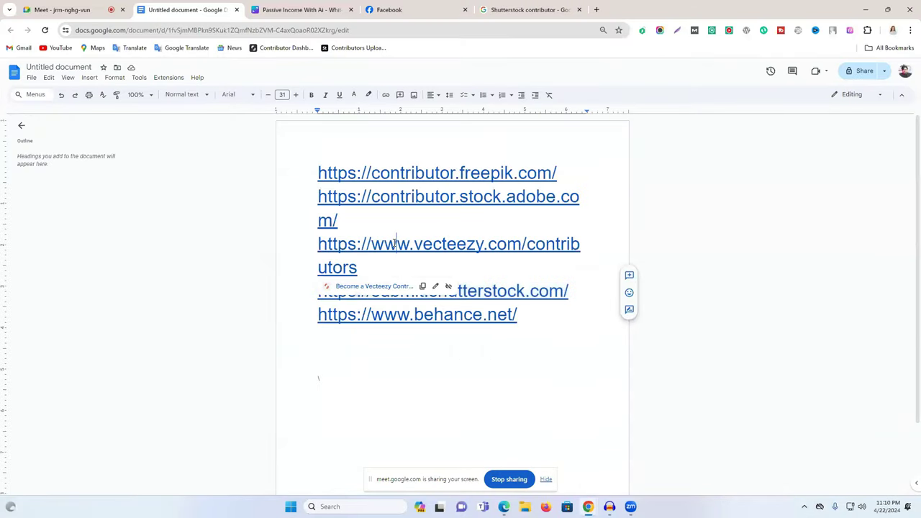
triple_click(394, 244)
key("ctrl+c")
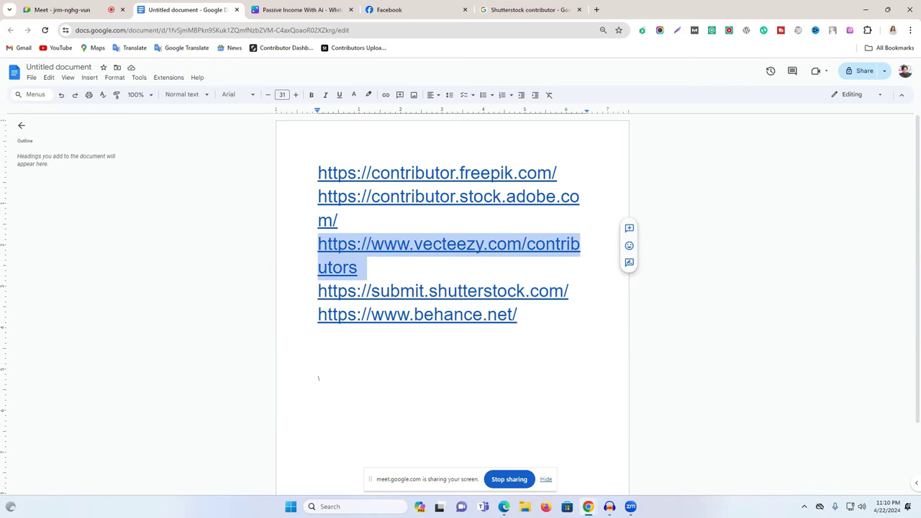
left_click(503, 506)
key("ctrl+t")
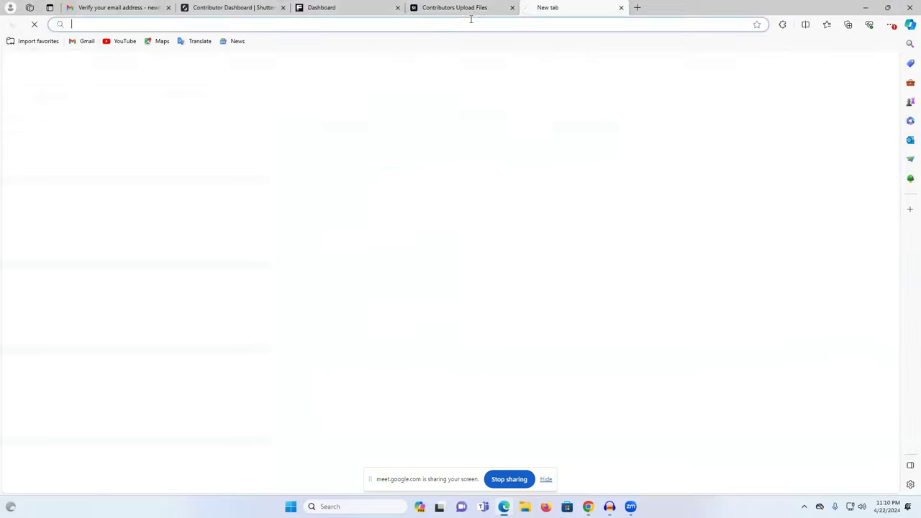
key("ctrl+v")
key("Return")
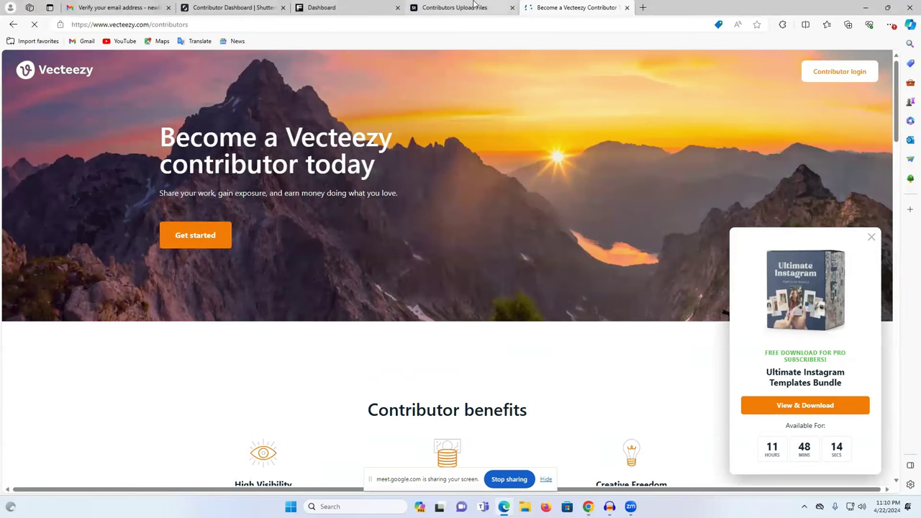
Look over the open contributor tabs and confirm which Google account is signed in to Gmail.
left_click(439, 7)
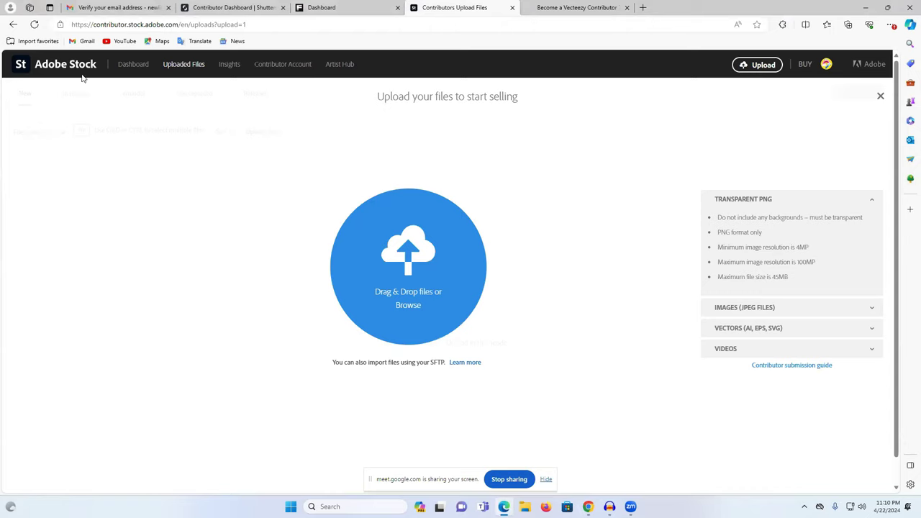
left_click(346, 6)
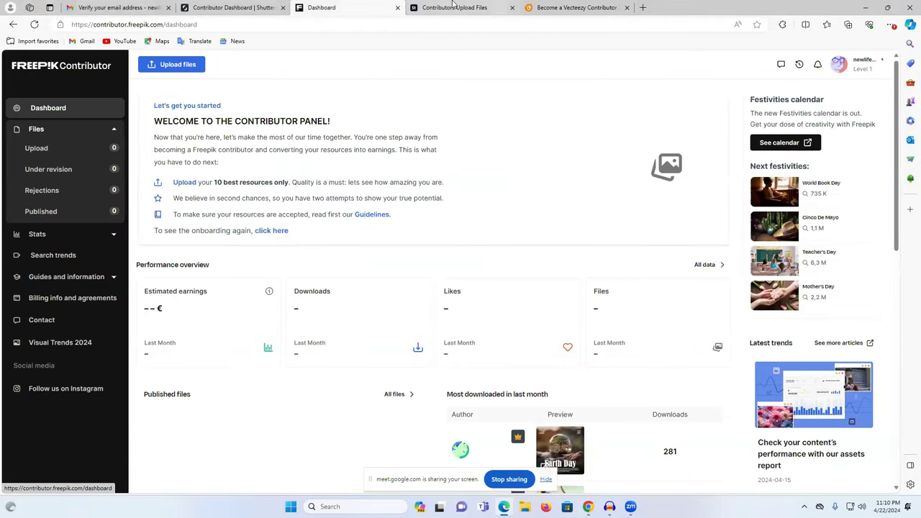
left_click(551, 7)
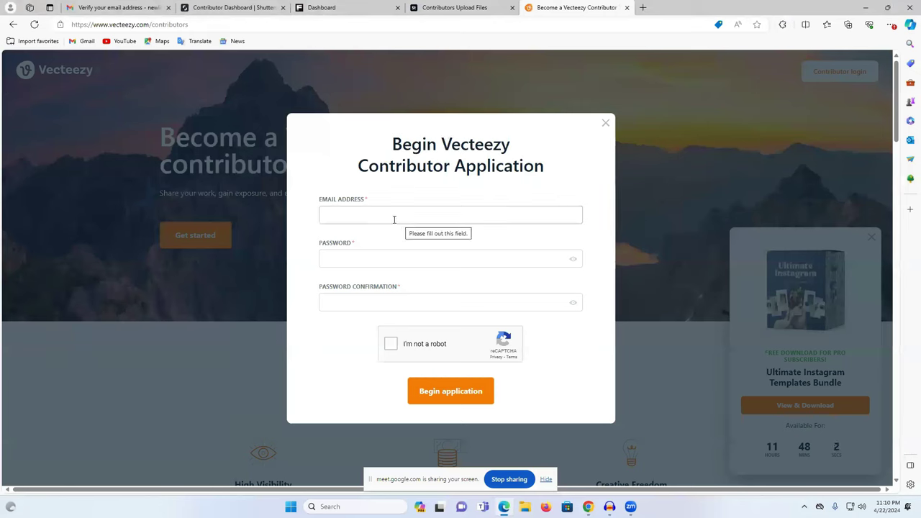
left_click(121, 8)
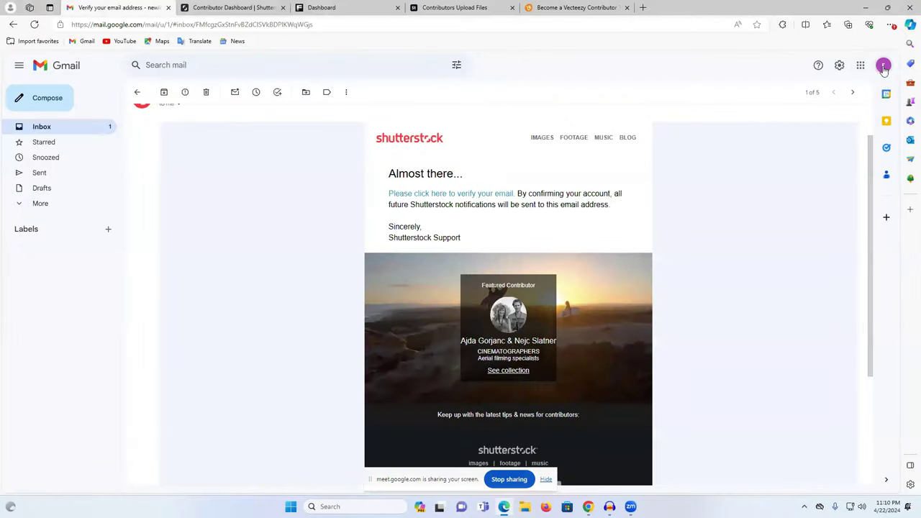
left_click(884, 66)
left_click(576, 7)
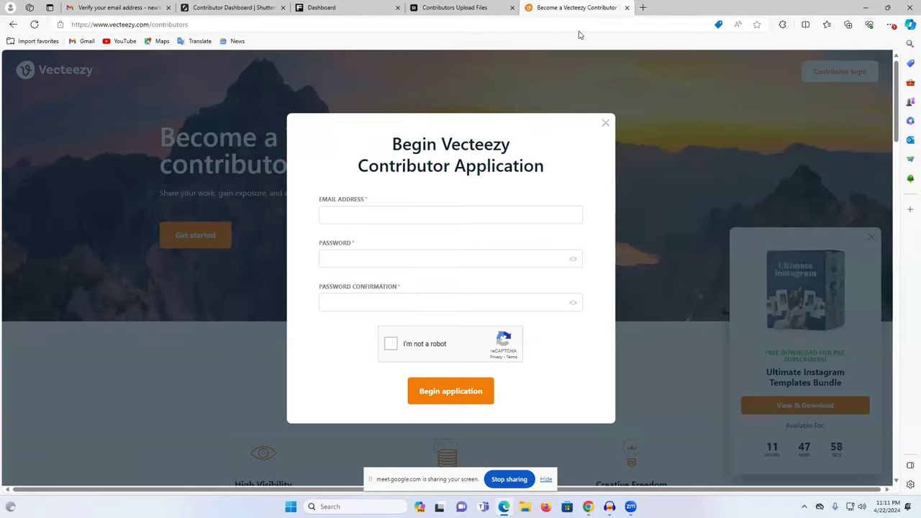
Autofill the Gmail address, enter and confirm the password, pass reCAPTCHA, and begin the application.
left_click(420, 217)
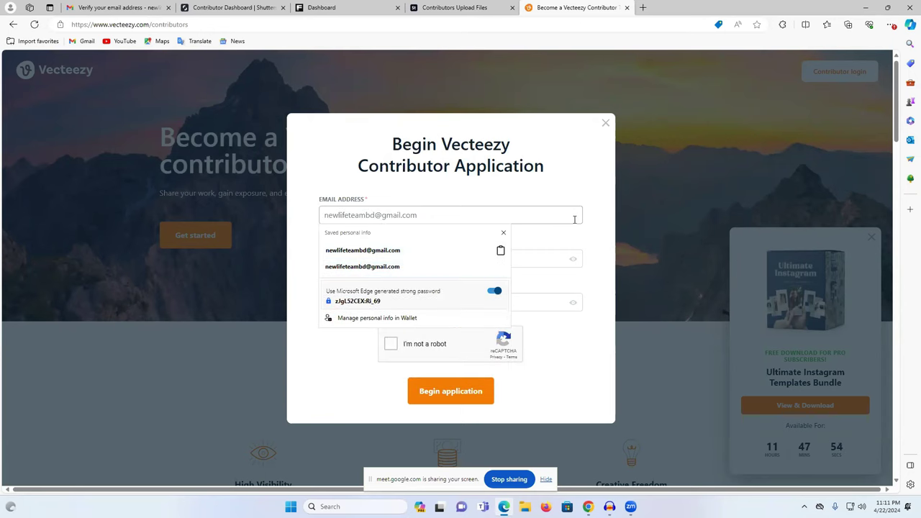
left_click(447, 250)
left_click(408, 265)
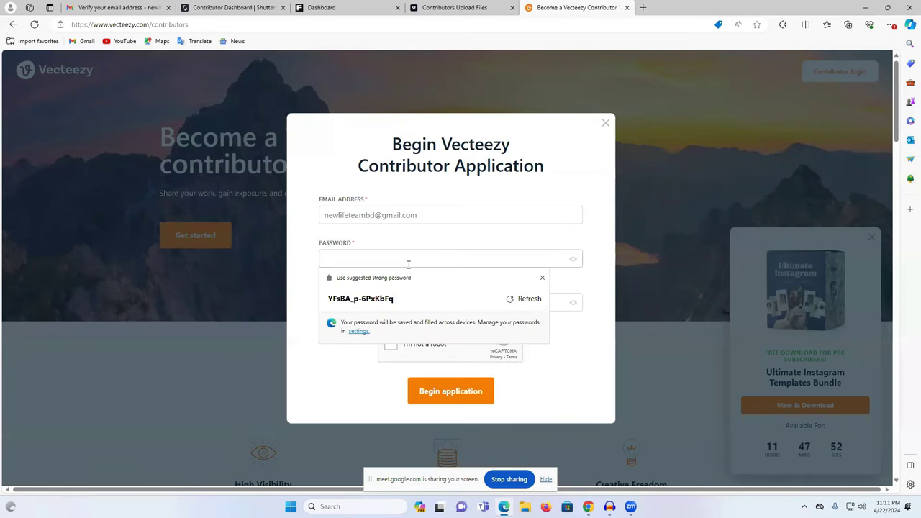
type("*******")
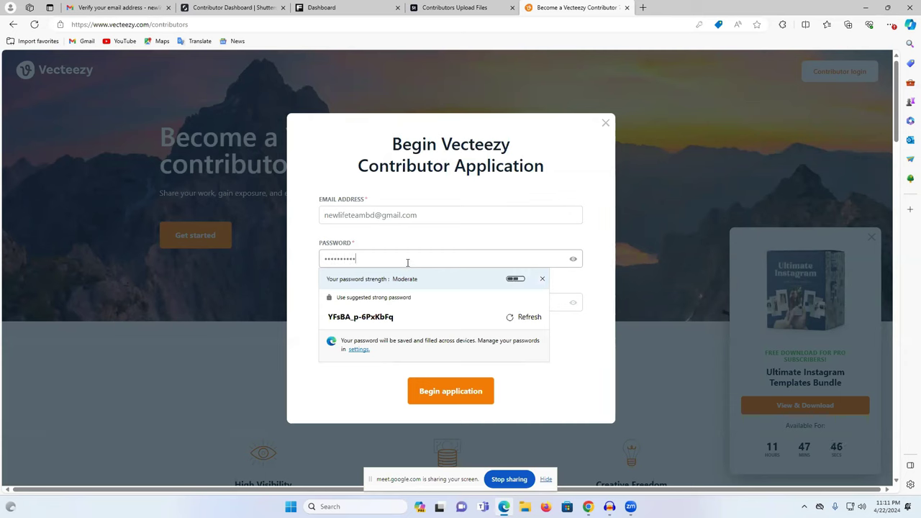
left_click(343, 299)
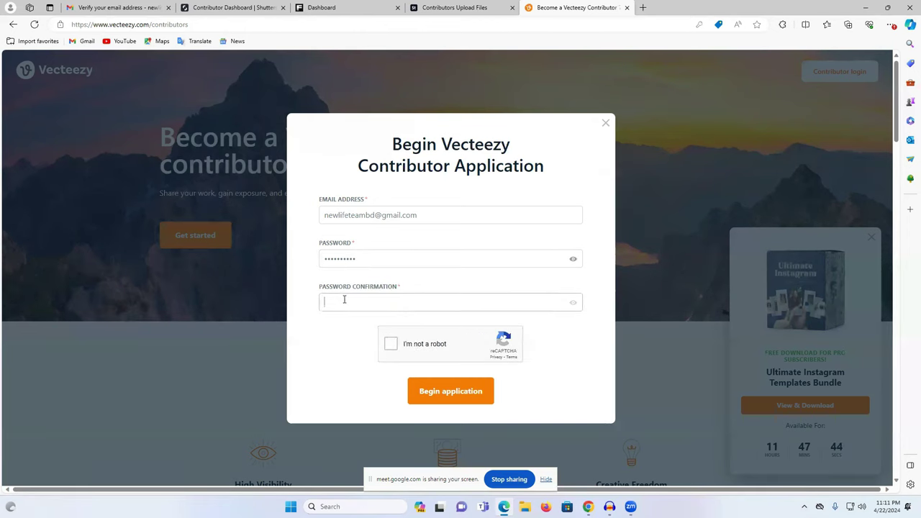
type("*")
left_click(390, 344)
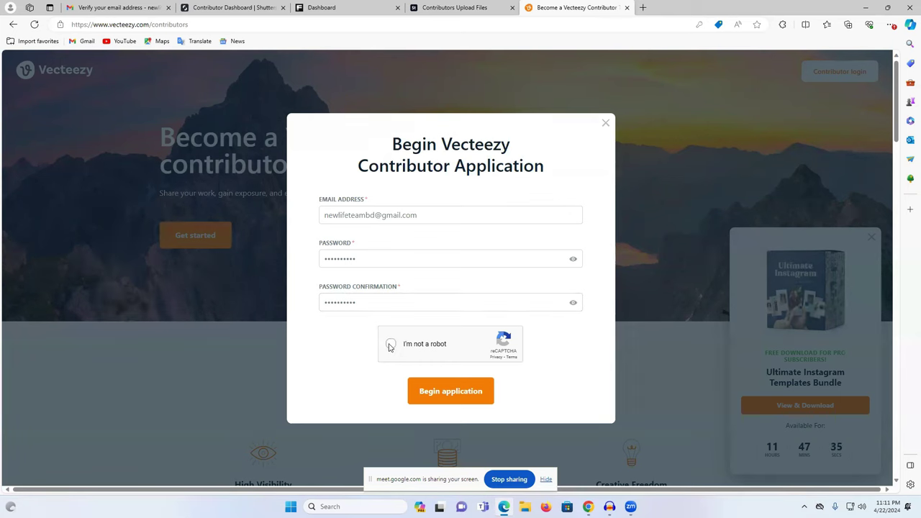
left_click(440, 391)
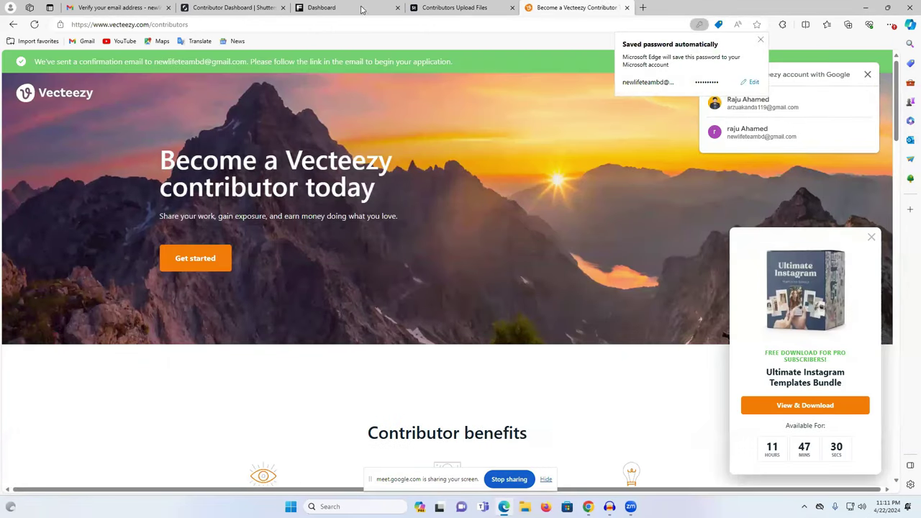
Open Vecteezy's confirmation email in Gmail and confirm the address to begin the application.
left_click(154, 7)
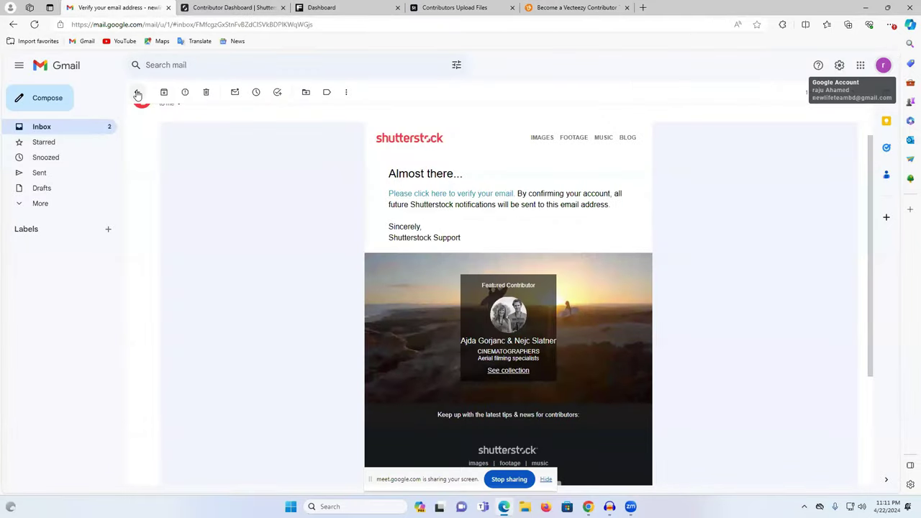
left_click(137, 92)
left_click(300, 247)
scroll(546, 306, "down", 2)
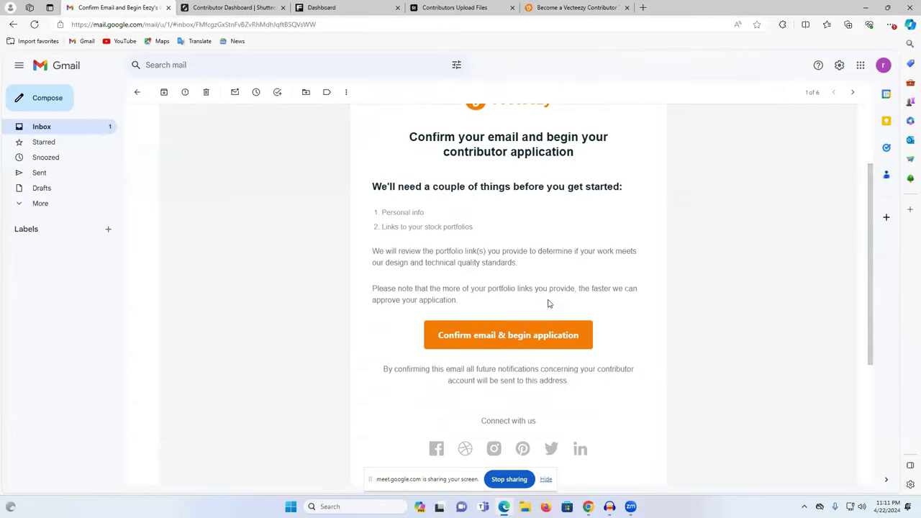
left_click(496, 336)
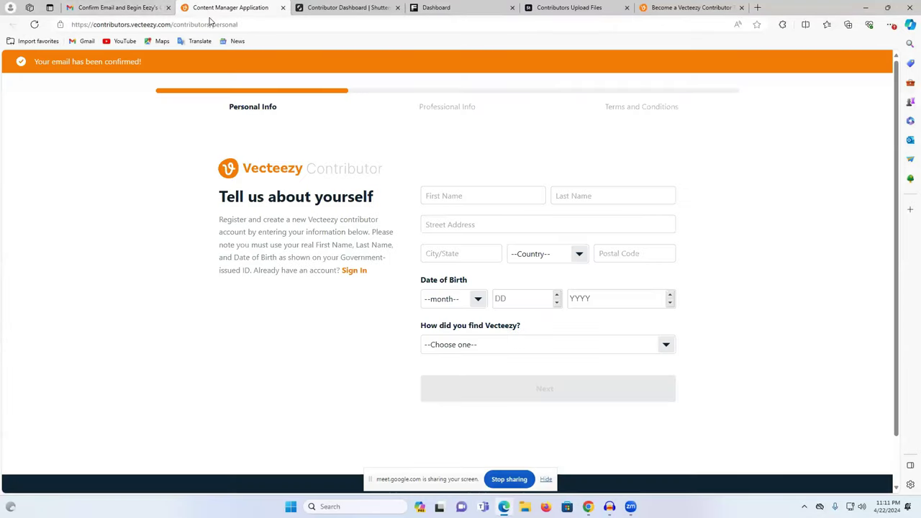
Fill in the first and last name, street address, city and postal code.
left_click(452, 190)
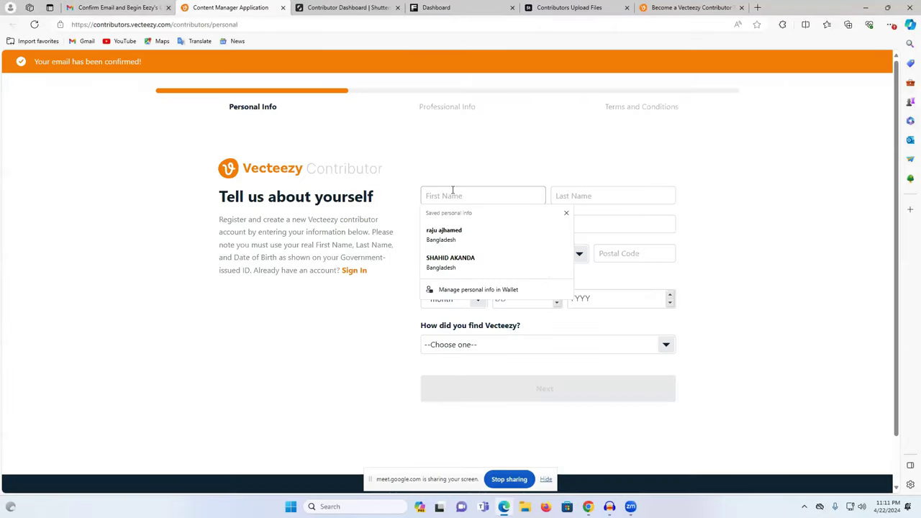
left_click(471, 268)
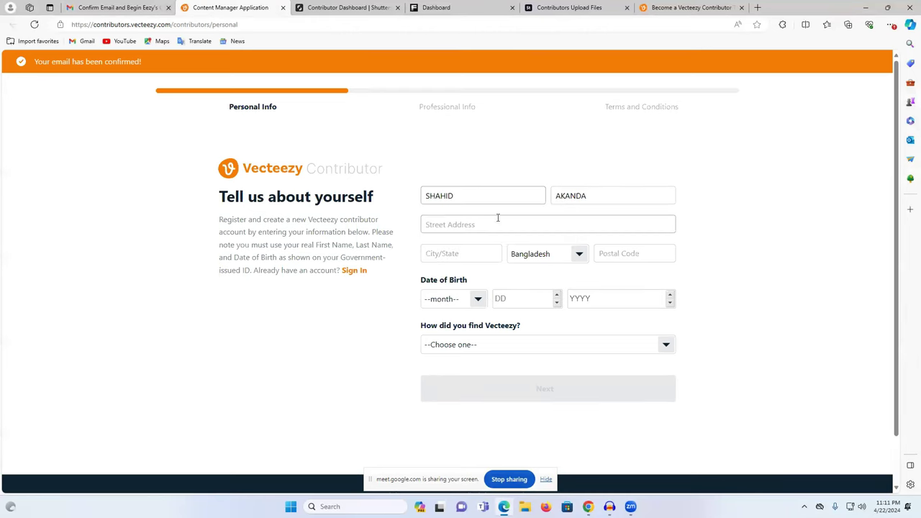
left_click(448, 195)
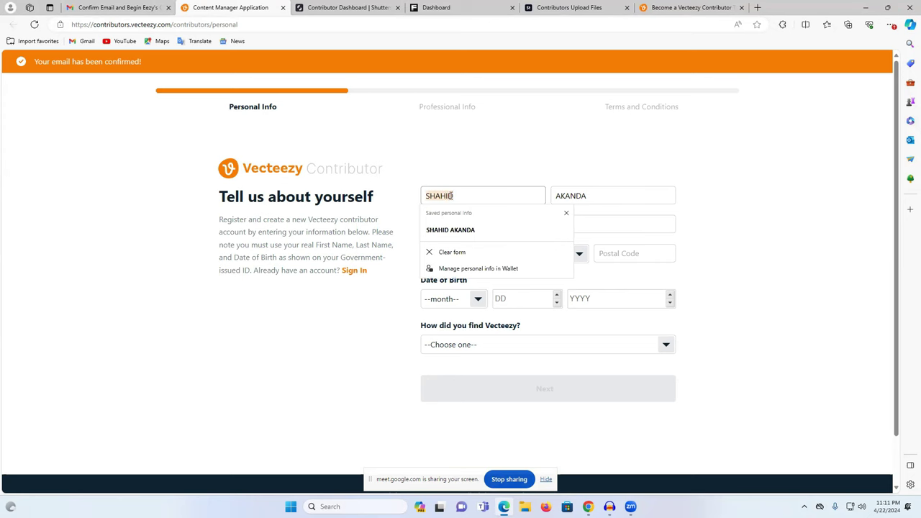
type("ARZU")
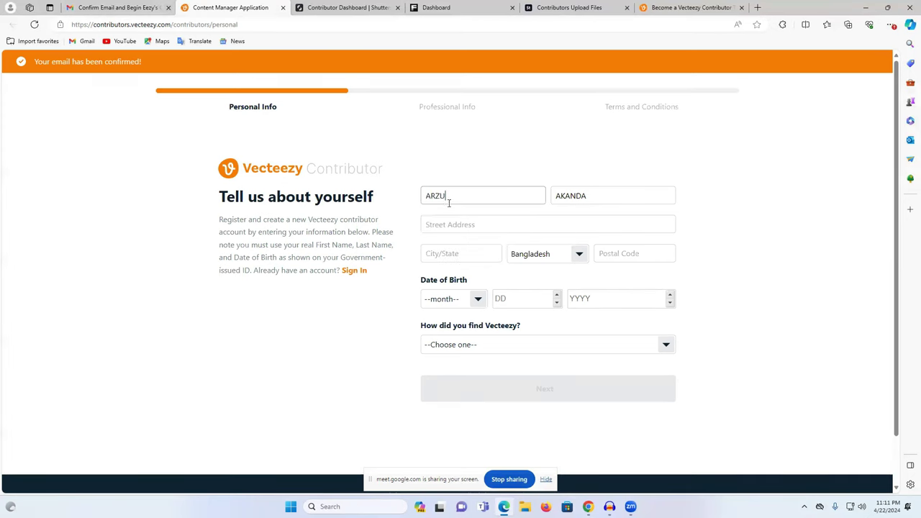
left_click(451, 223)
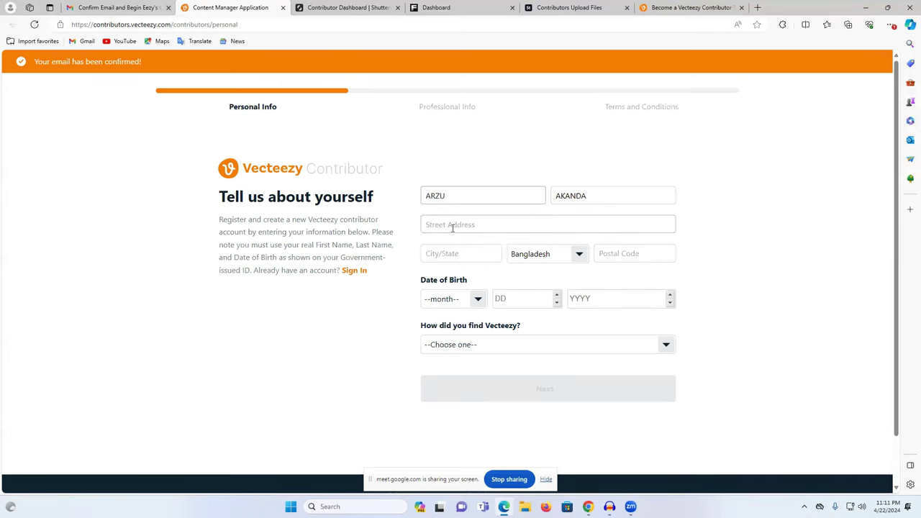
type("Tangail")
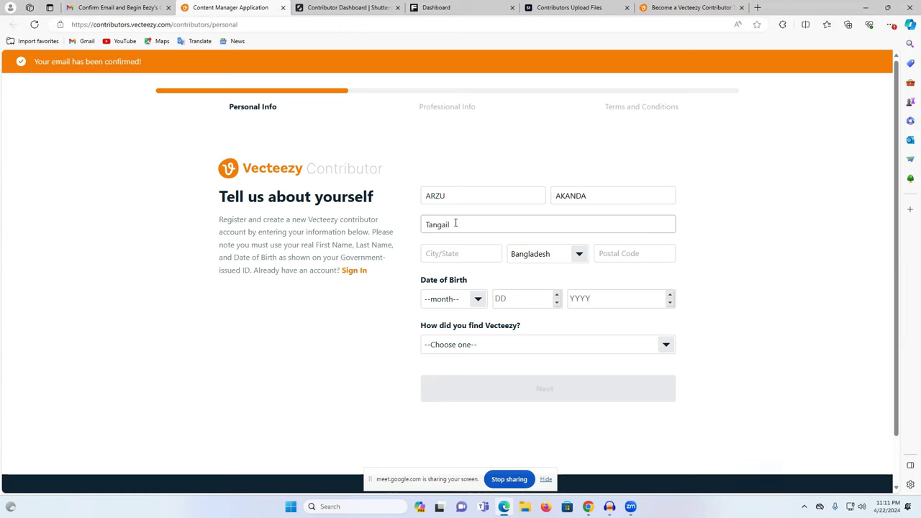
left_click(458, 257)
left_click_drag(426, 225, 442, 227)
left_click(438, 252)
type("Tangail")
left_click(638, 253)
type("1960")
Set the birth date to December 1, 1999.
left_click(458, 302)
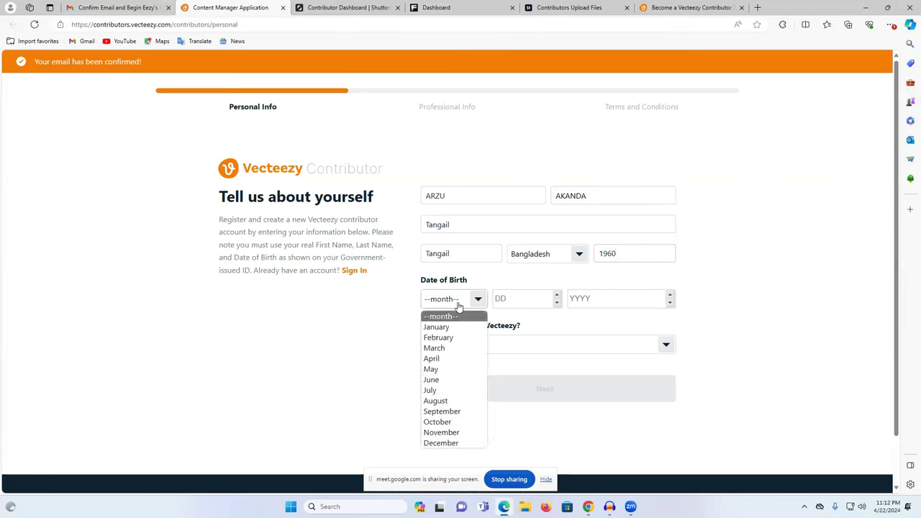
left_click(448, 442)
left_click(510, 301)
type("1")
left_click(588, 299)
type("199")
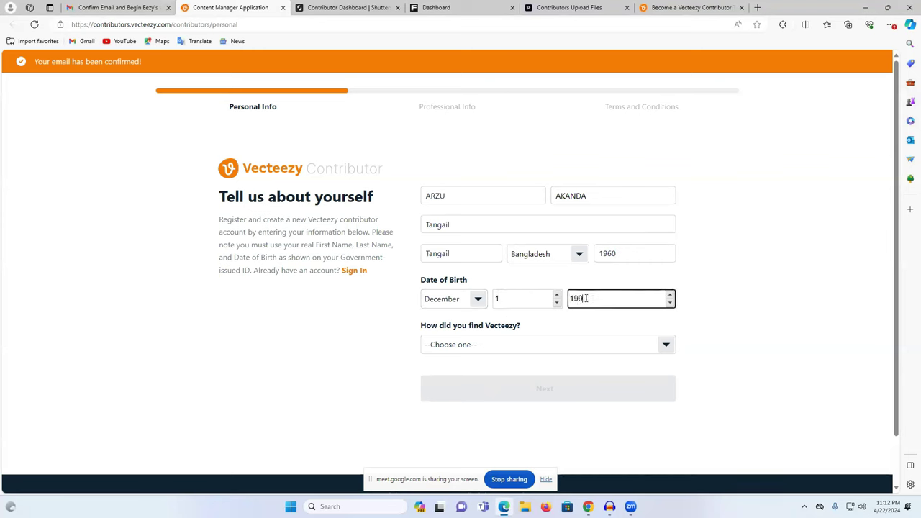
type("9")
Try Stock Image Forum and Social Media Group in the 'How did you find Vecteezy?' list.
left_click(496, 346)
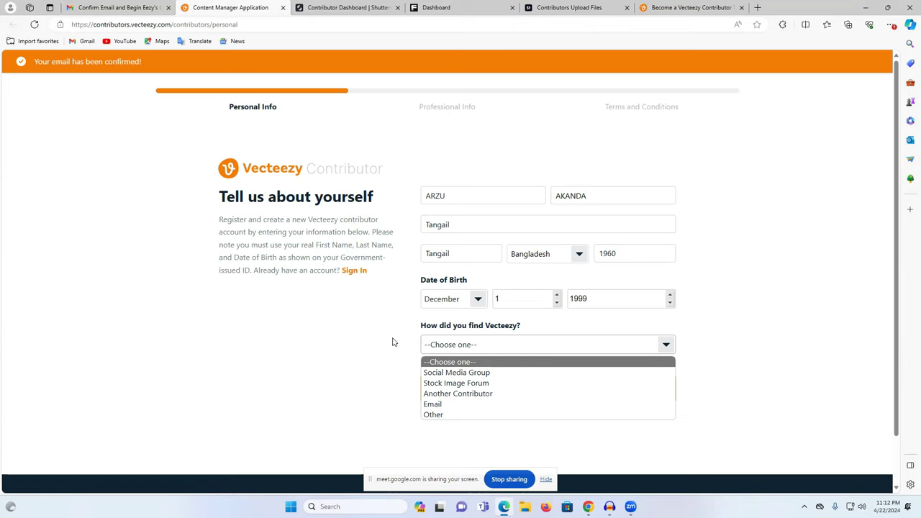
scroll(690, 336, "down", 1)
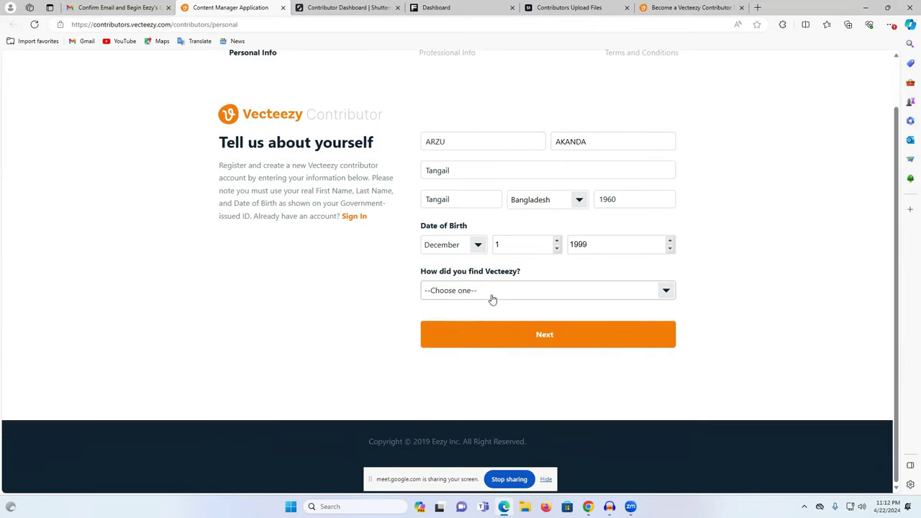
left_click(491, 298)
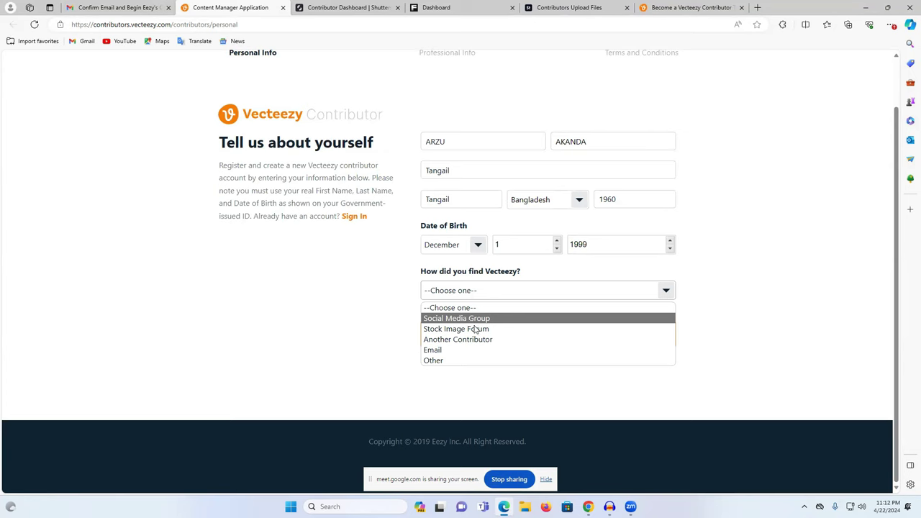
left_click(477, 329)
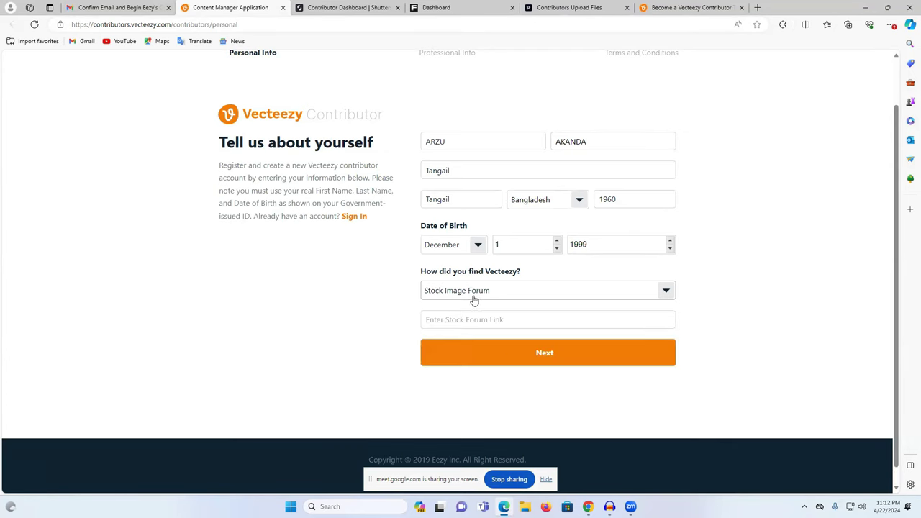
left_click(530, 291)
left_click(472, 327)
left_click(473, 320)
left_click(526, 293)
left_click(466, 321)
Choose Other as the discovery source, type a short explanation, and continue to the next step.
left_click(475, 290)
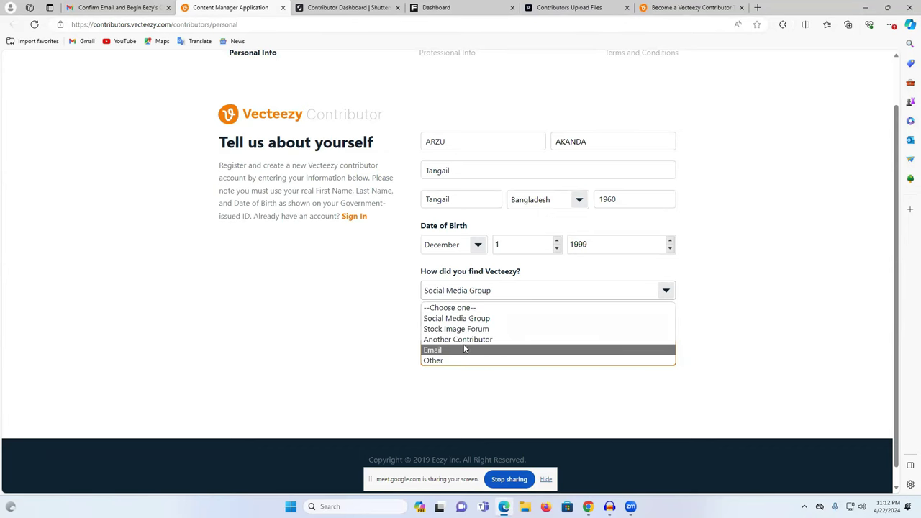
left_click(464, 350)
left_click(457, 294)
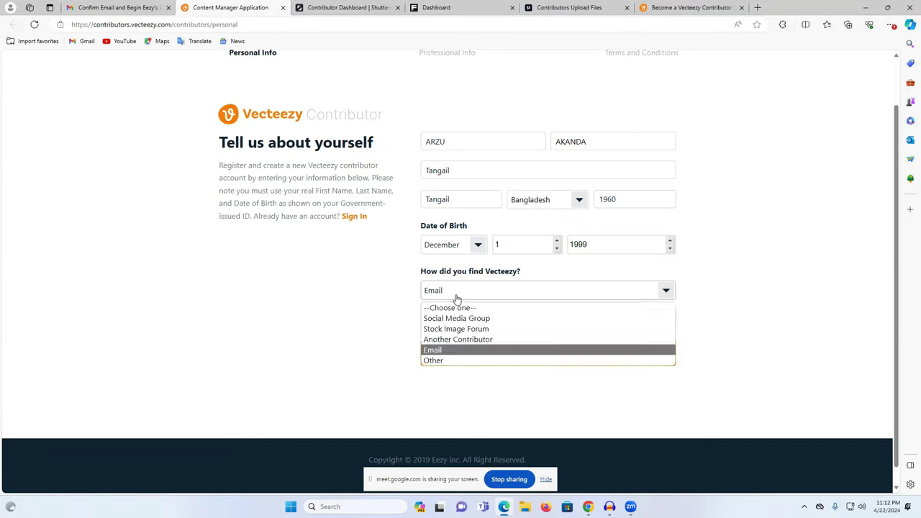
left_click(464, 362)
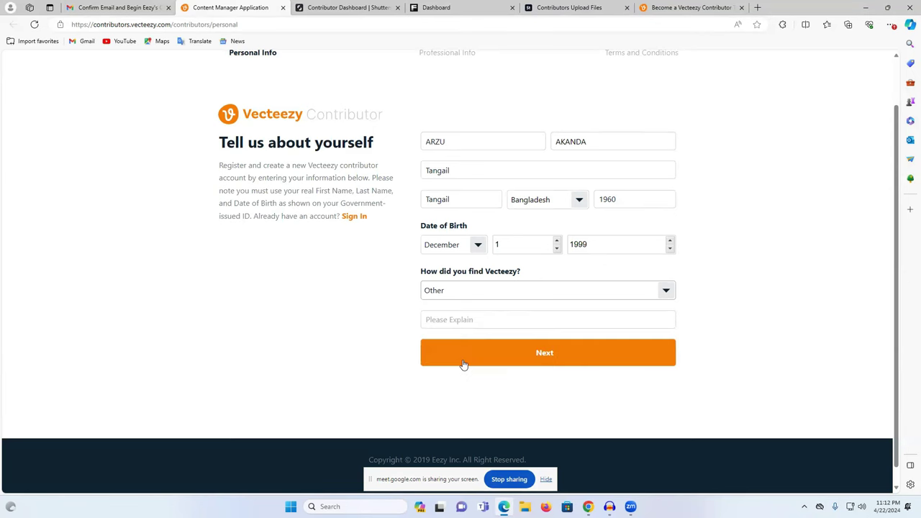
left_click(462, 321)
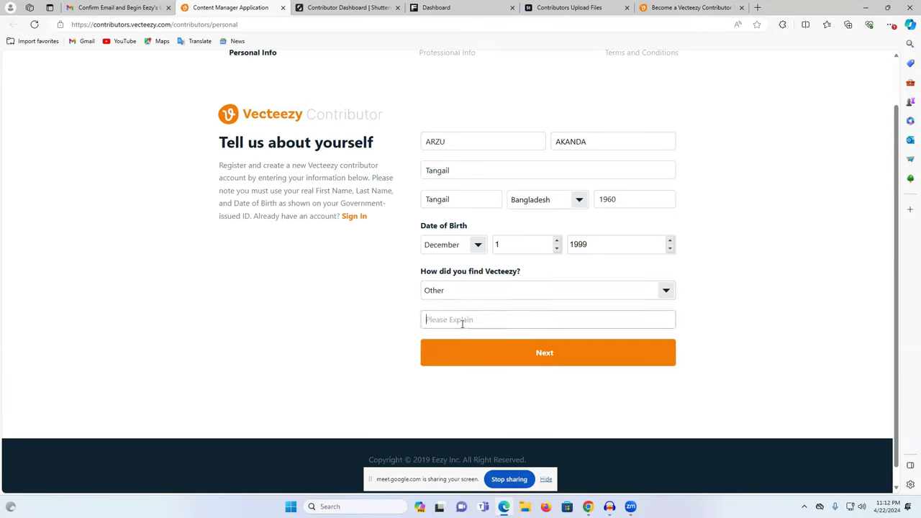
type("Google")
left_click(622, 363)
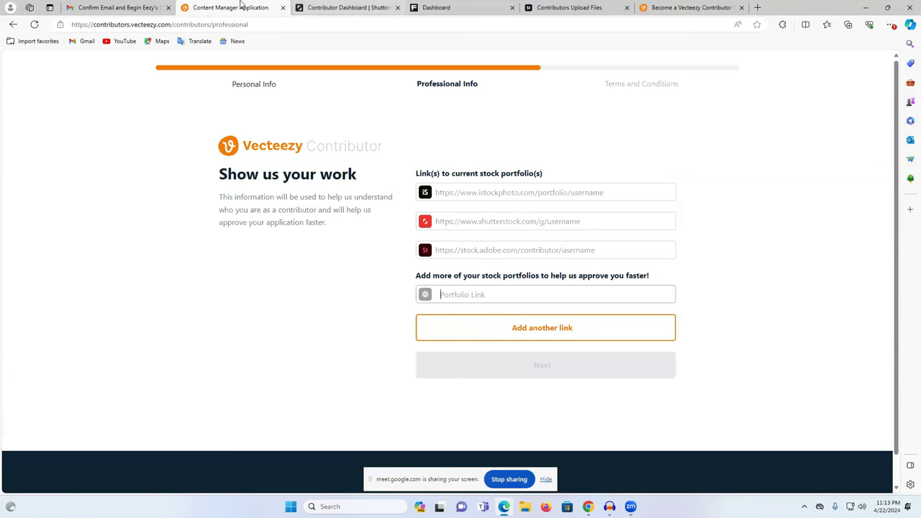
Select the Behance address line in the saved-links document.
mouse_move(588, 506)
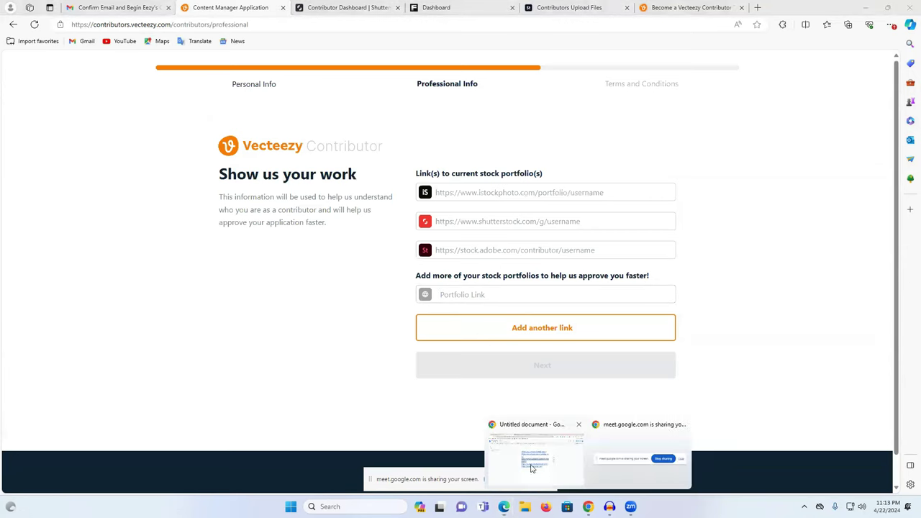
left_click(561, 435)
triple_click(427, 315)
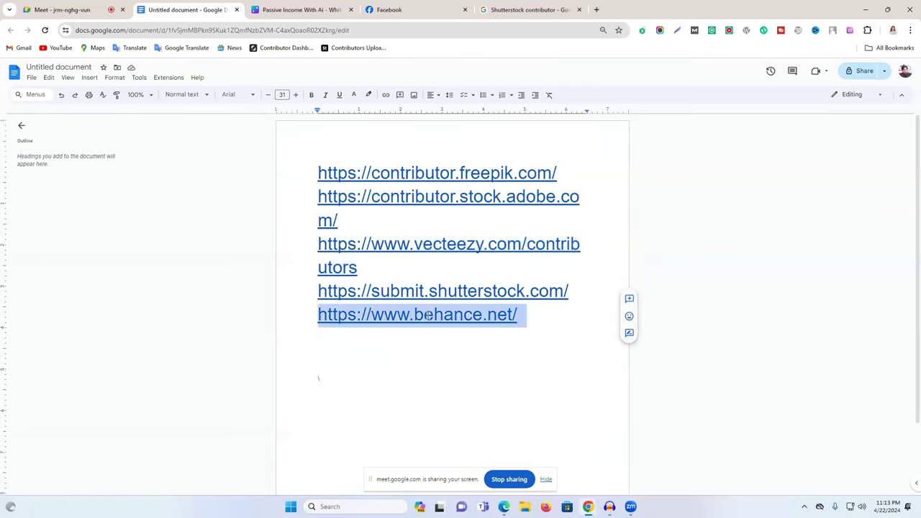
Load behance.net in a new Chrome tab.
left_click(595, 9)
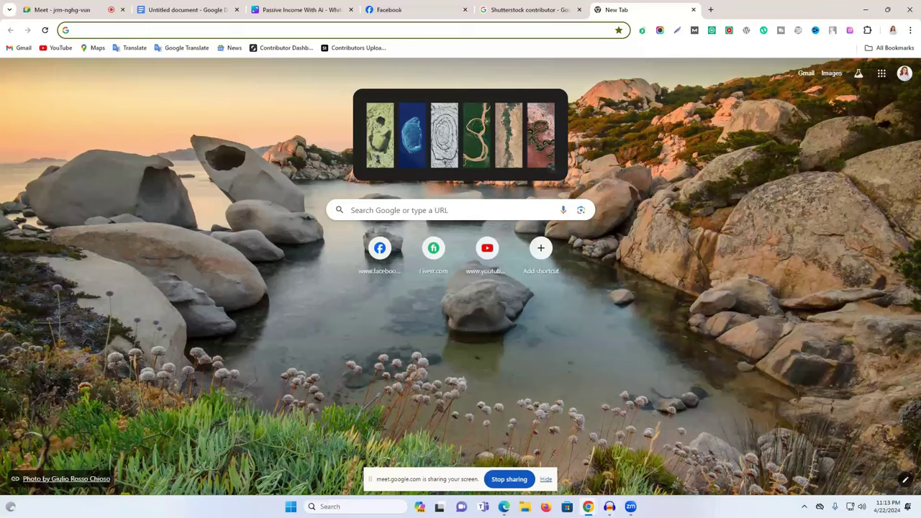
left_click(516, 30)
type("behance.net")
key("Return")
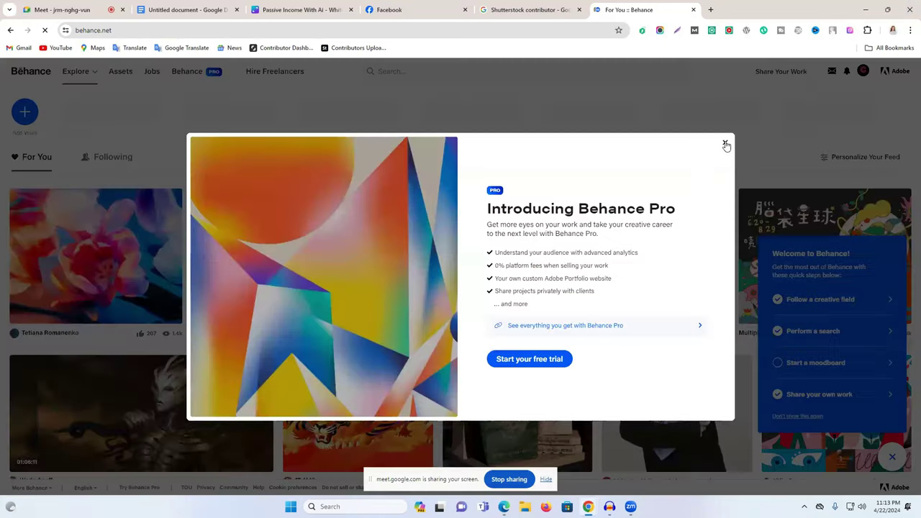
Dismiss the Behance Pro popup, copy your profile page URL, and return to Edge.
left_click(725, 144)
left_click(854, 71)
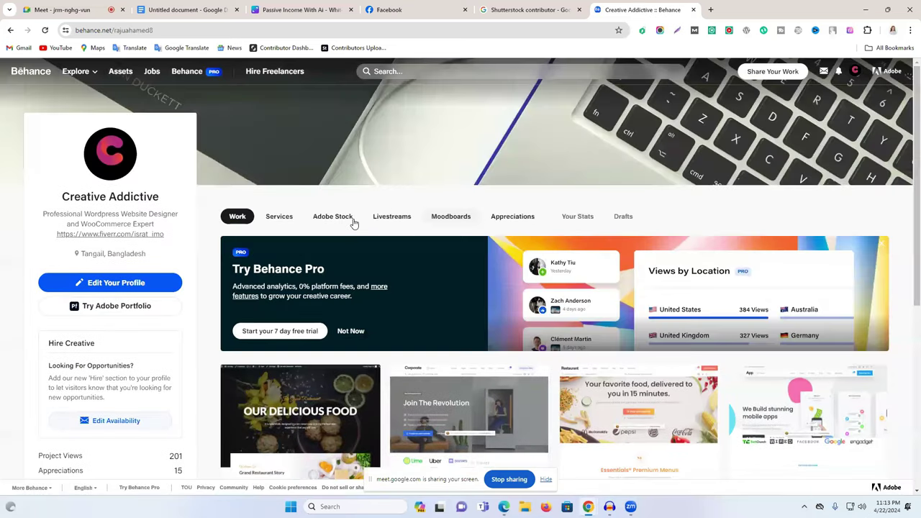
scroll(353, 223, "down", 3)
scroll(513, 280, "down", 2)
scroll(647, 222, "up", 4)
scroll(647, 222, "up", 2)
right_click(162, 30)
key("ctrl+c")
left_click(216, 117)
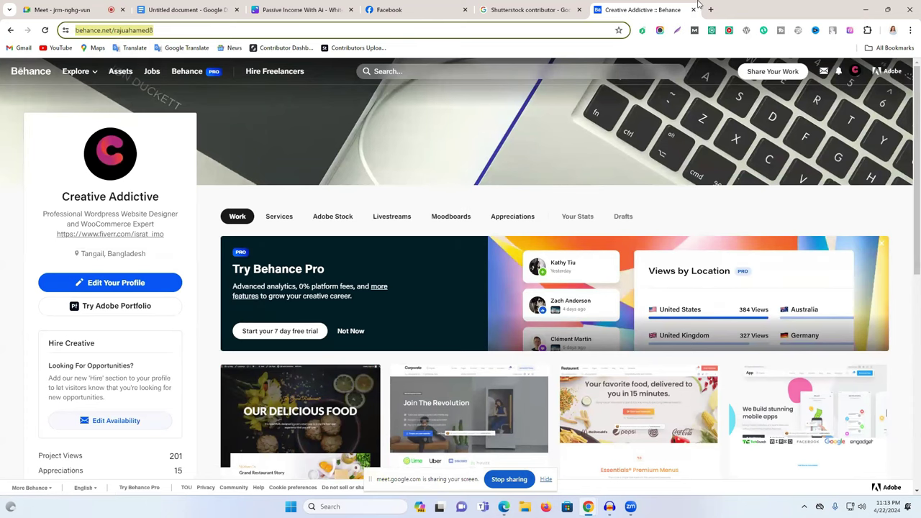
left_click(514, 6)
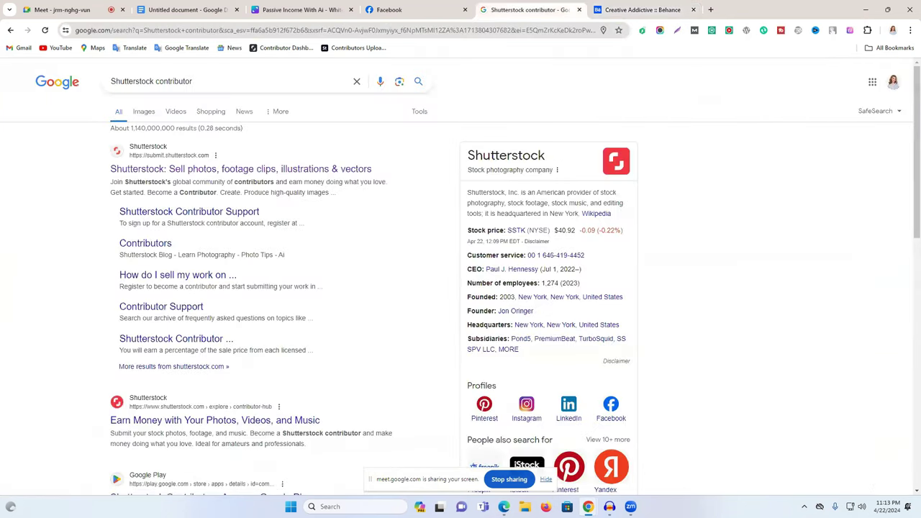
key("alt+Tab")
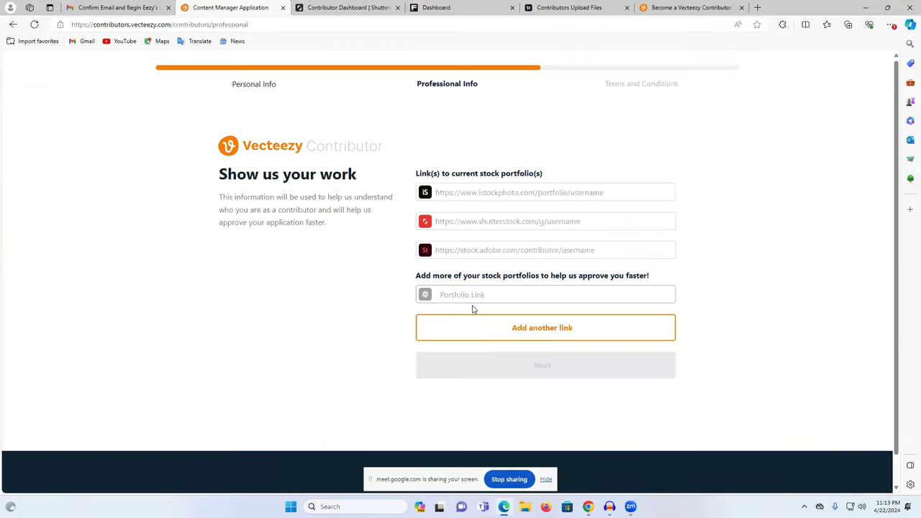
Paste the Behance profile URL into Portfolio Link and continue to the terms step.
left_click(474, 302)
key("ctrl+v")
left_click(530, 373)
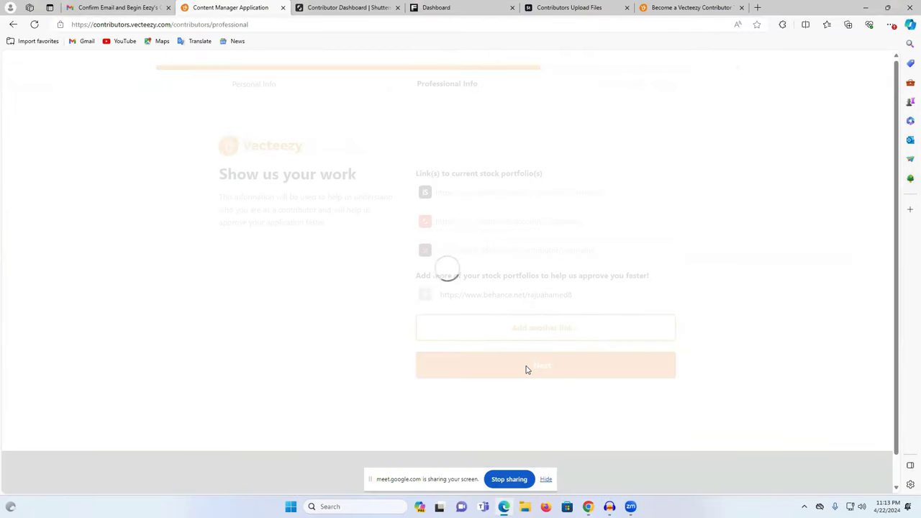
Tick 'I have read & agree' and choose Accept & Submit Application.
scroll(575, 213, "down", 15)
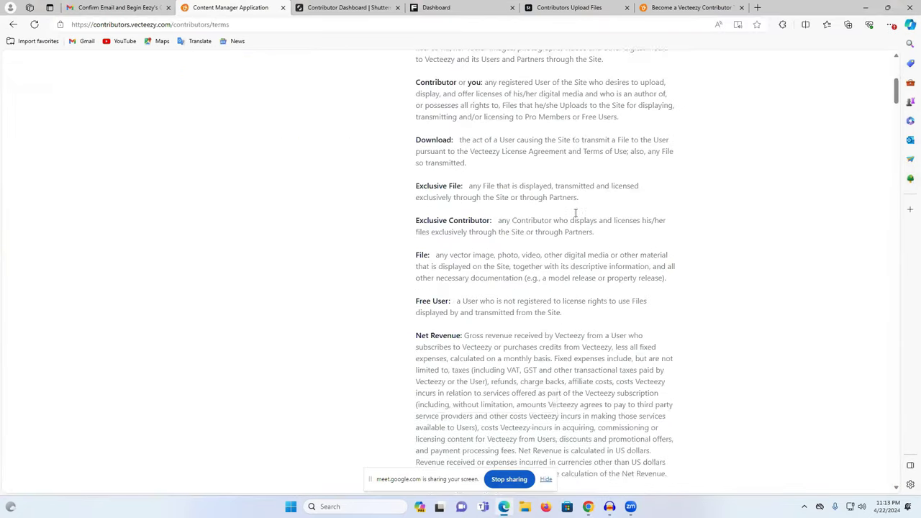
scroll(576, 213, "down", 15)
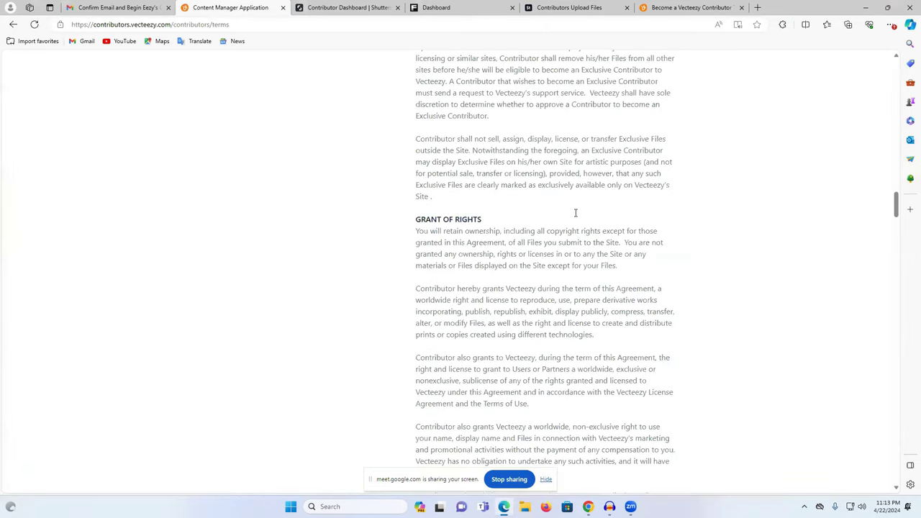
scroll(576, 213, "down", 15)
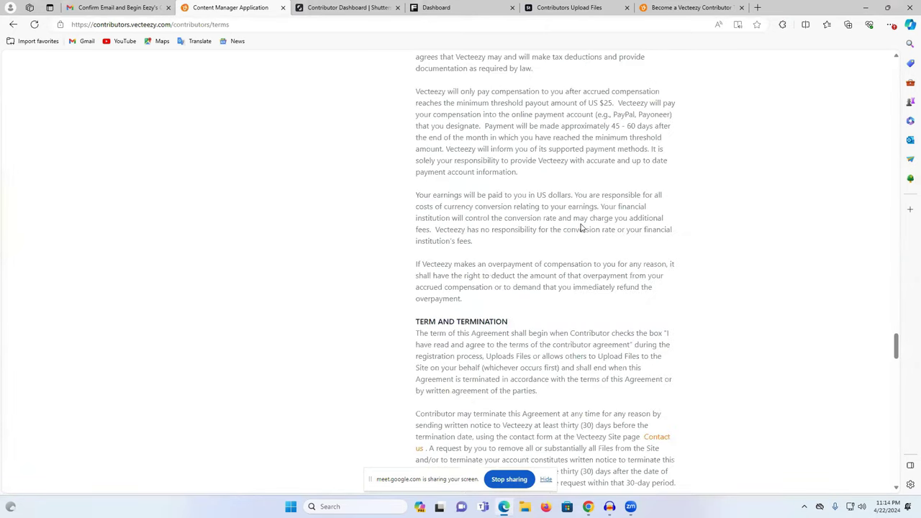
scroll(582, 229, "down", 20)
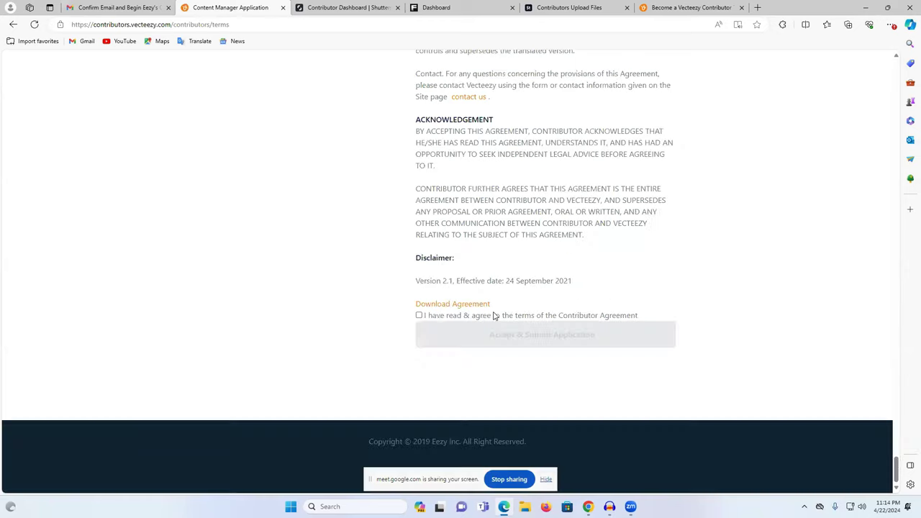
left_click(419, 316)
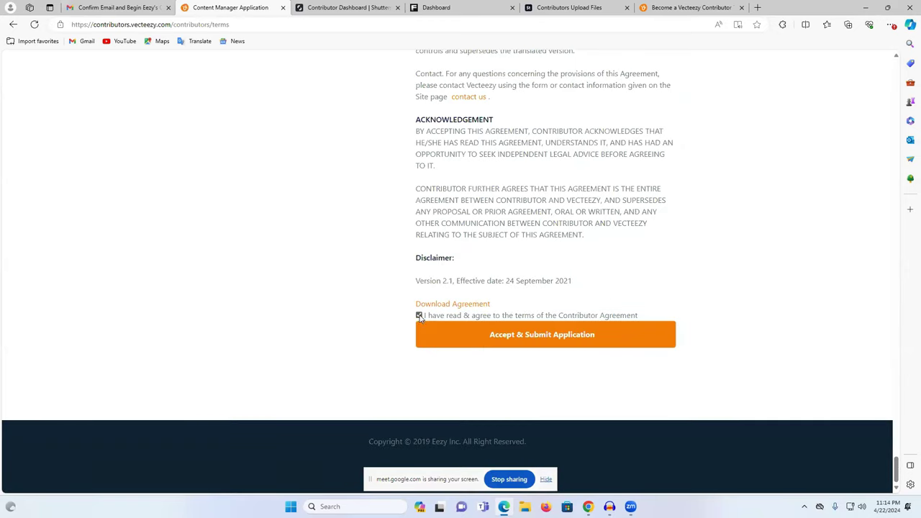
left_click(521, 337)
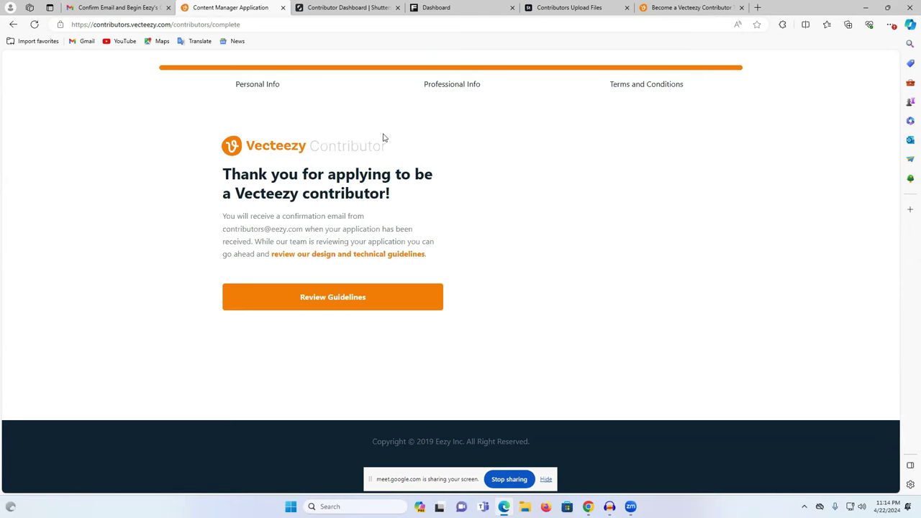
Highlight the thank-you heading and confirmation message text, then clear the selection.
left_click_drag(267, 181, 477, 175)
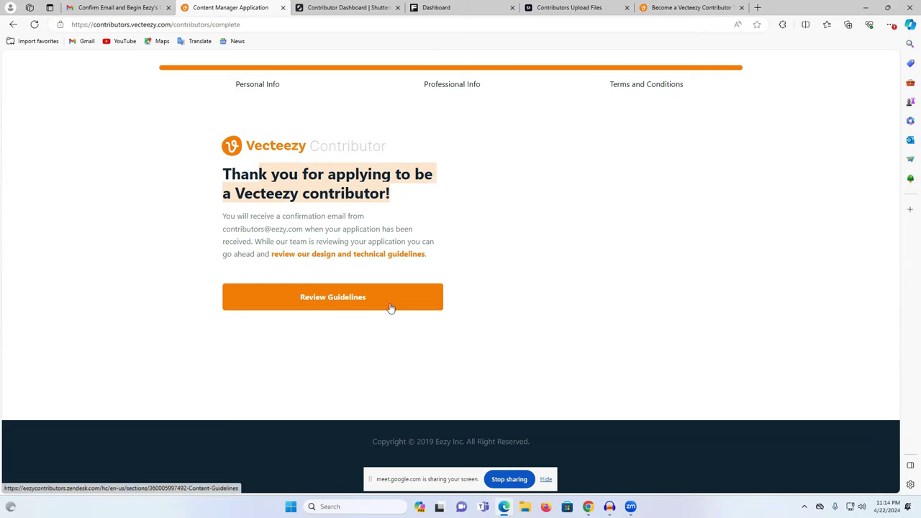
left_click_drag(272, 229, 380, 229)
triple_click(231, 230)
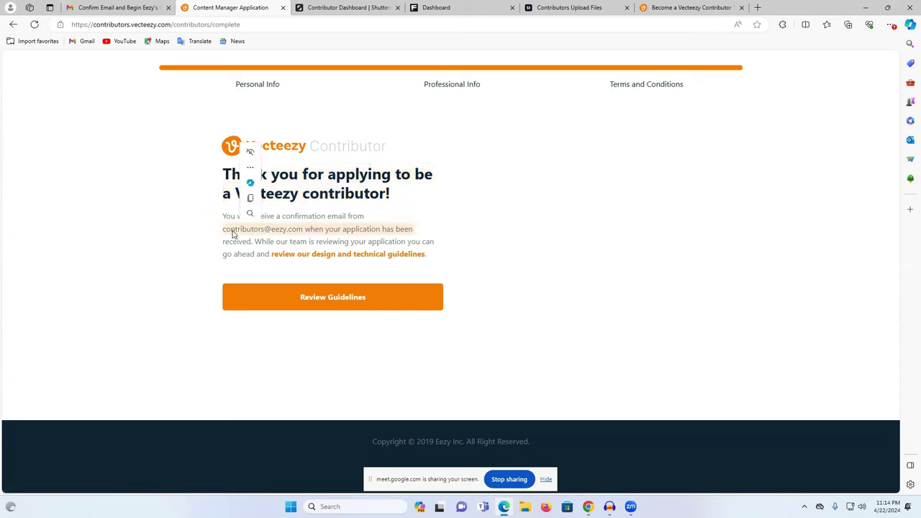
left_click(274, 234)
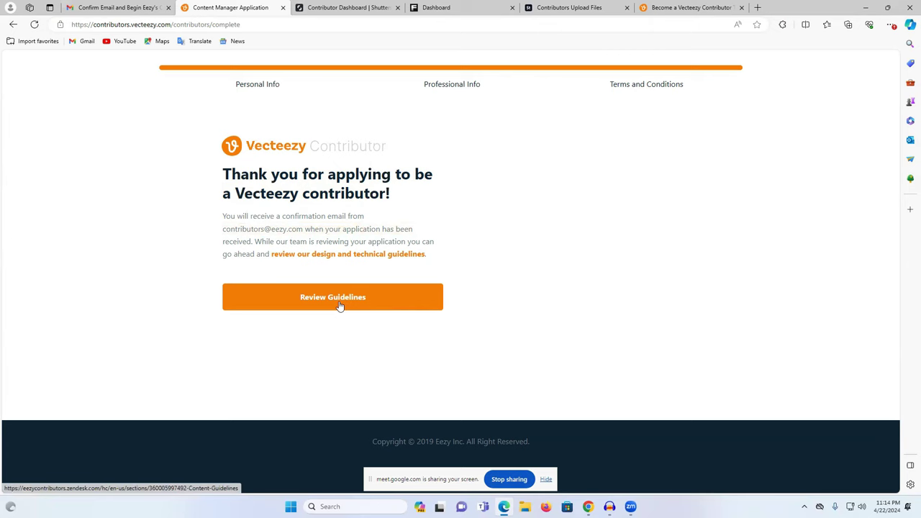
Open the Review Guidelines link in a new tab, then go back to the Gmail inbox.
left_click(338, 304)
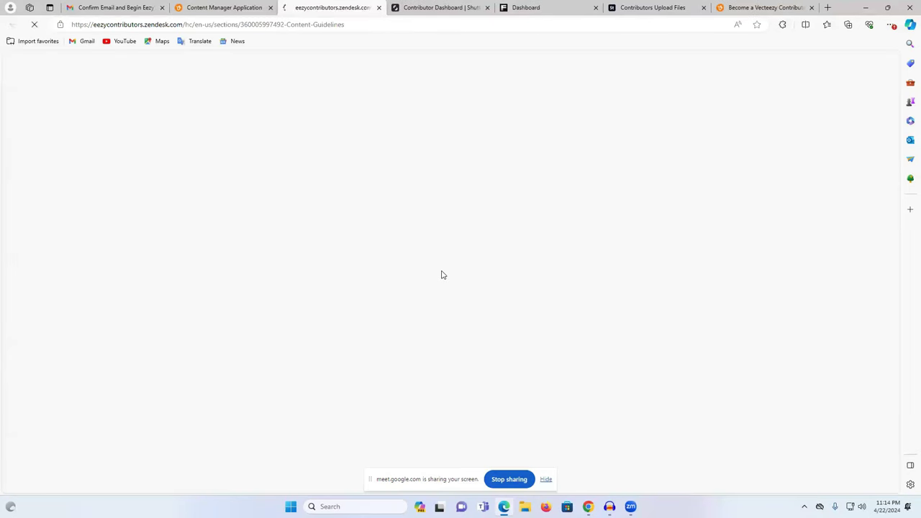
scroll(350, 230, "down", 1)
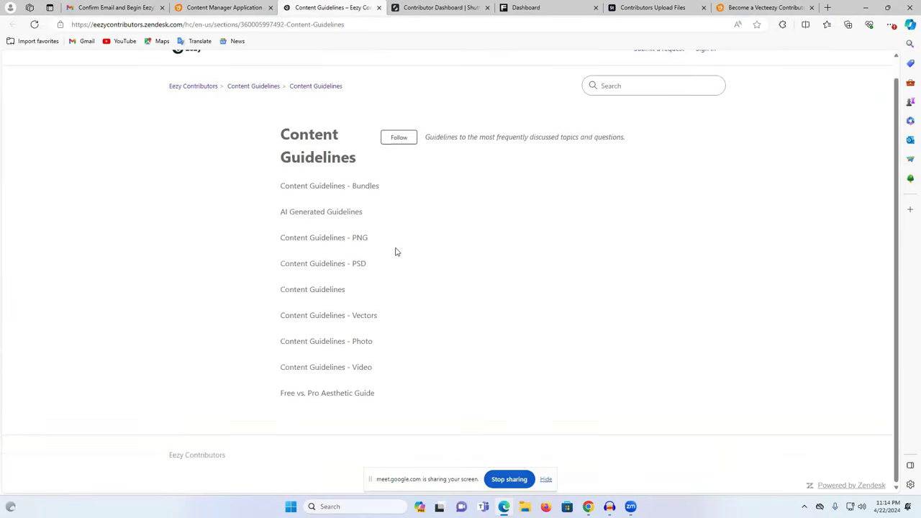
scroll(395, 251, "up", 1)
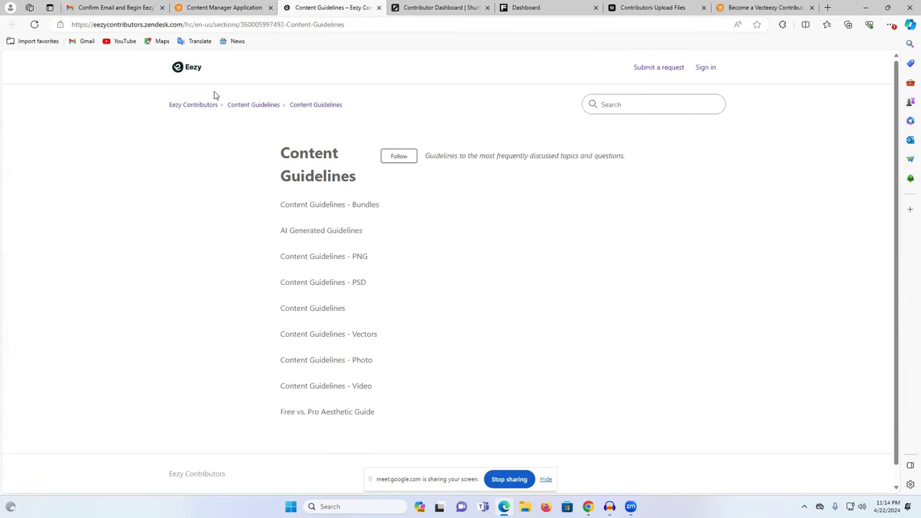
left_click(115, 7)
left_click(137, 91)
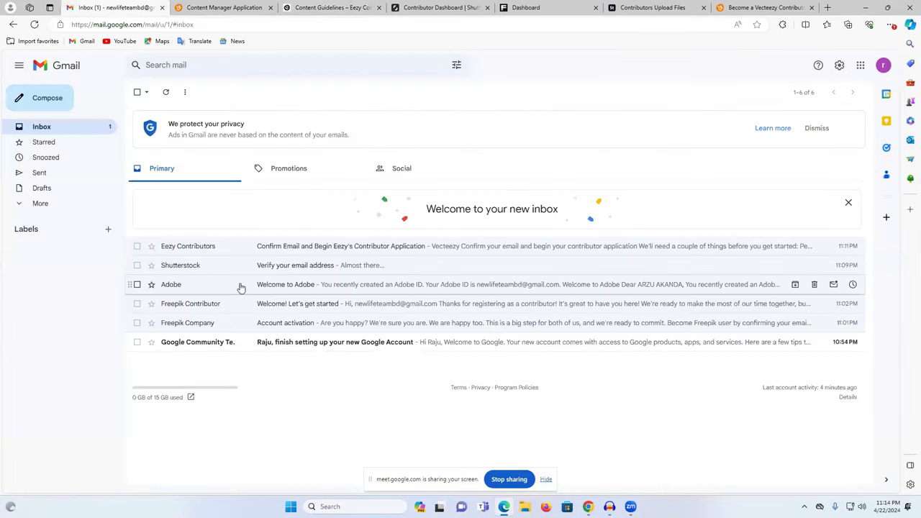
Open the Eezy Contributors email and choose Confirm email & begin application.
left_click(336, 253)
scroll(621, 335, "down", 3)
left_click(529, 339)
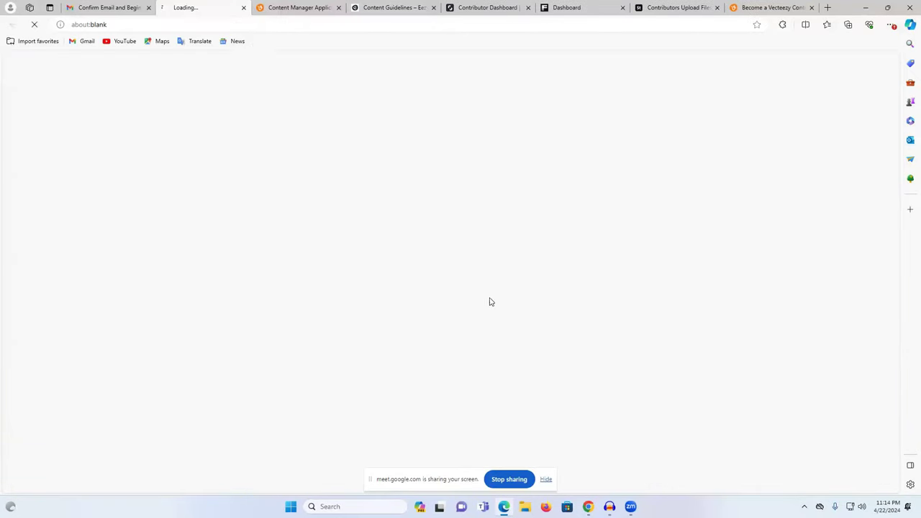
Check the newly opened confirmation and Vecteezy application tabs.
left_click(138, 10)
left_click(227, 7)
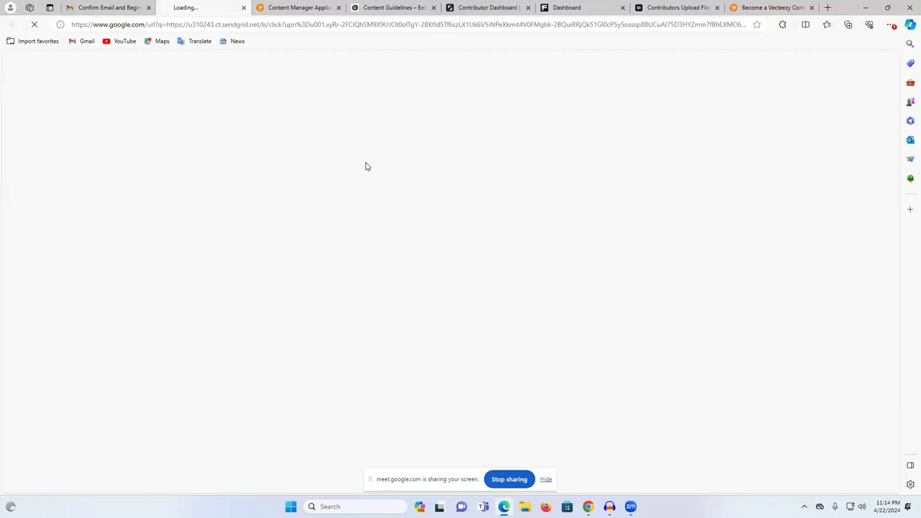
left_click(319, 7)
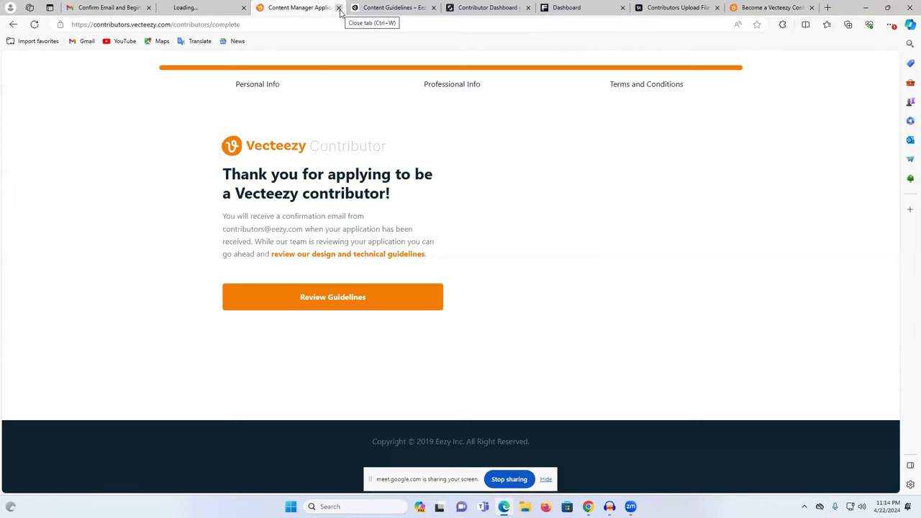
left_click(207, 7)
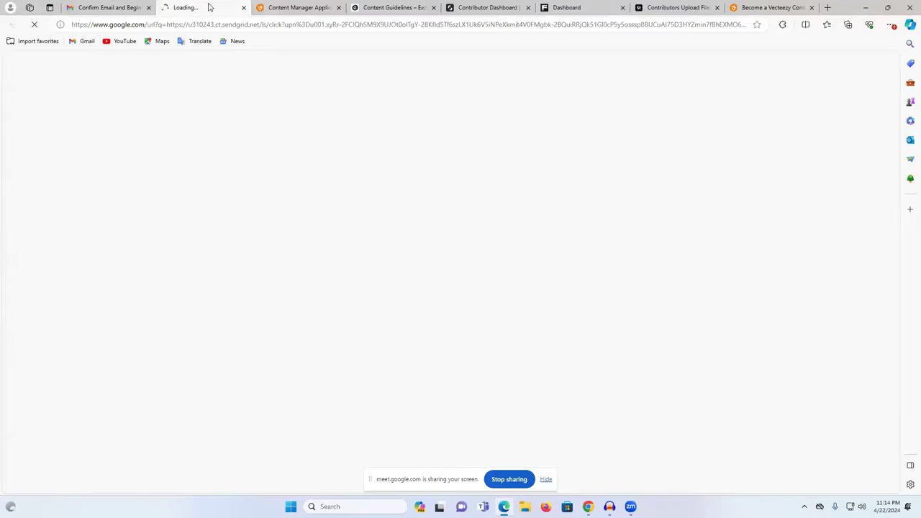
left_click(311, 7)
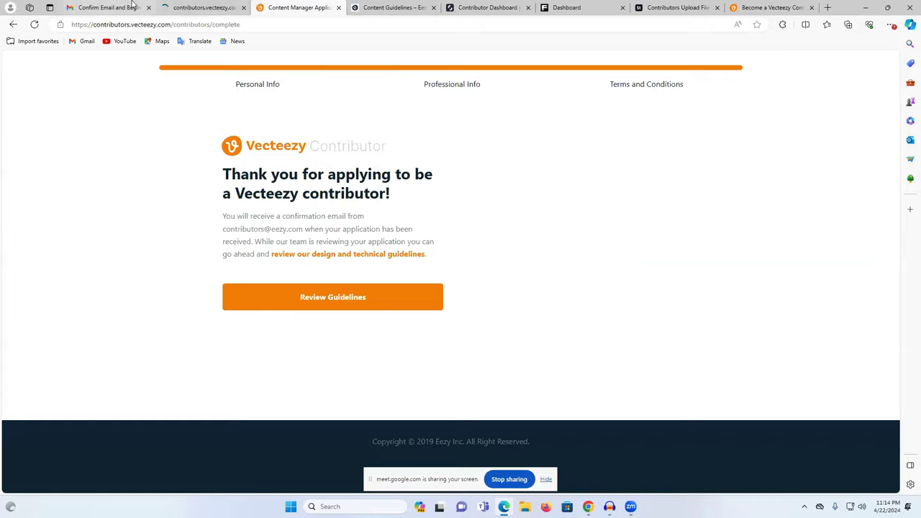
left_click(137, 6)
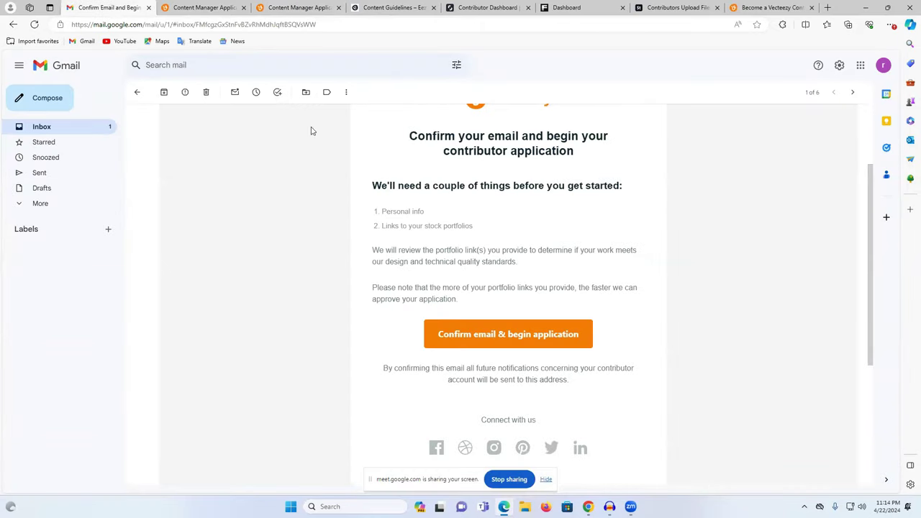
left_click(203, 8)
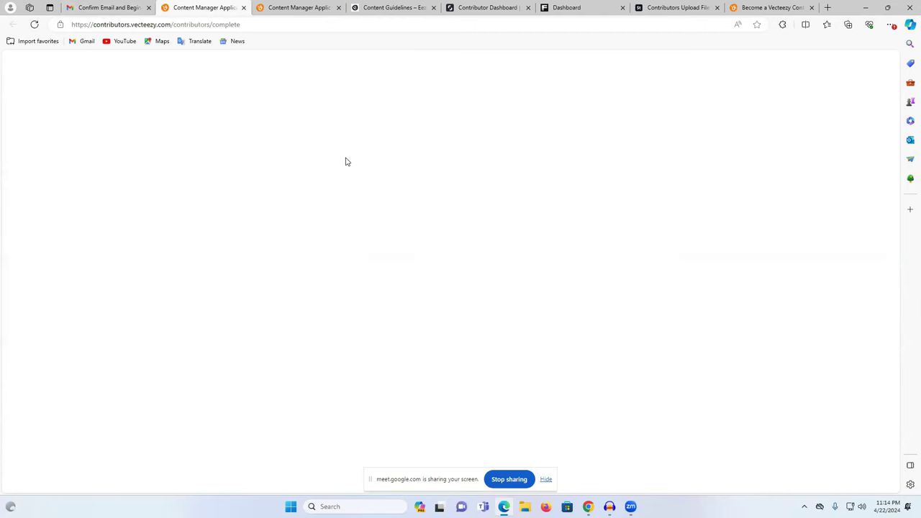
left_click(116, 5)
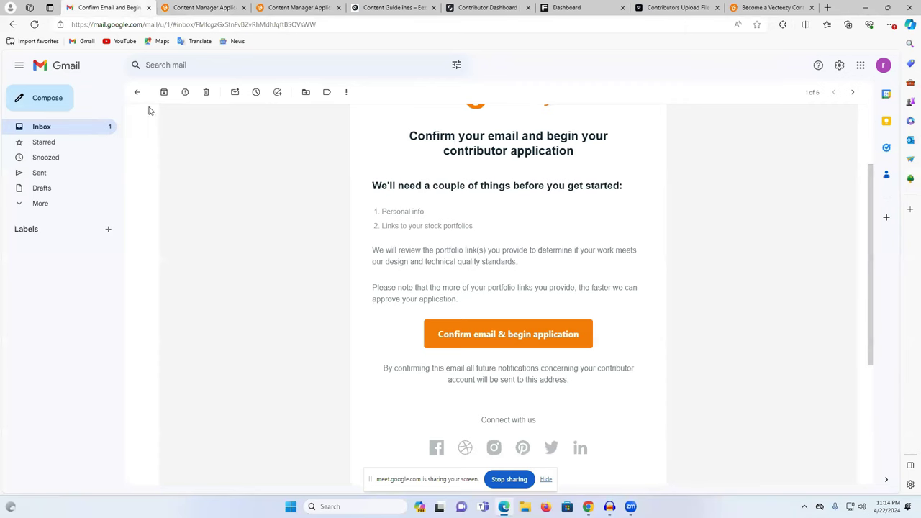
left_click(209, 6)
Reload the blank Vecteezy page, close both Content Manager Application tabs, and return to the inbox.
left_click(34, 24)
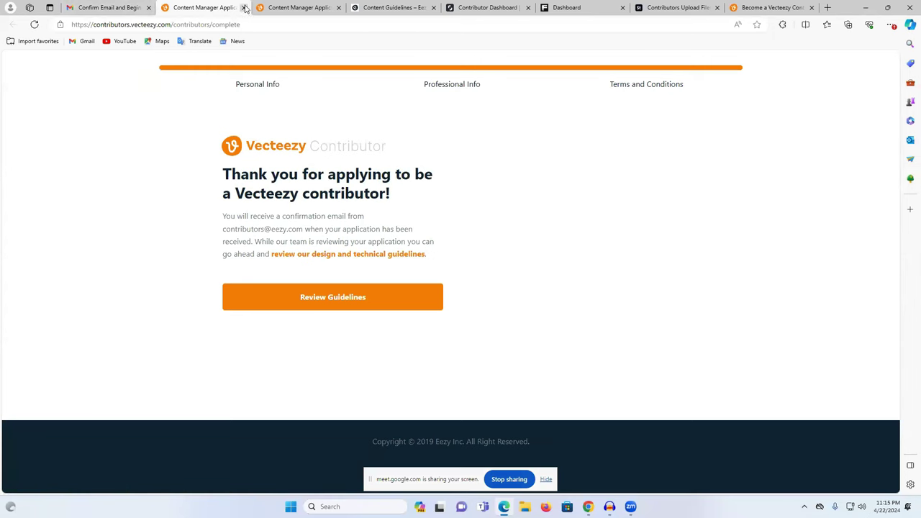
left_click(243, 7)
left_click(243, 7)
left_click(115, 8)
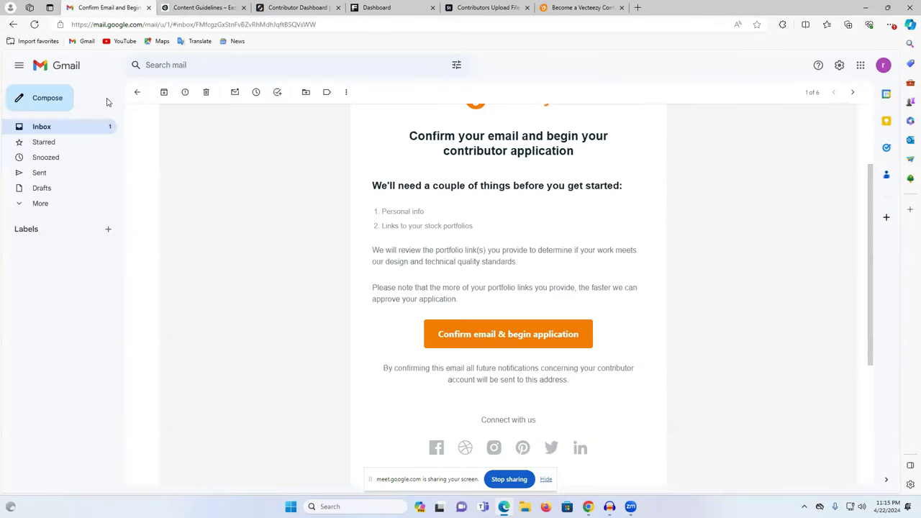
left_click(137, 93)
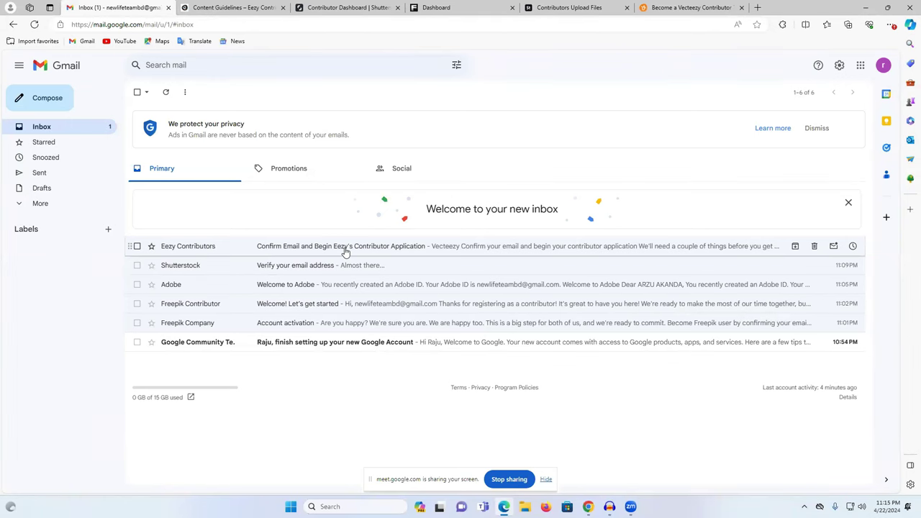
Look through the Vecteezy, Adobe Stock, Freepik, Shutterstock and Eezy guidelines tabs, then return to Gmail.
left_click(655, 8)
left_click(569, 8)
left_click(417, 8)
left_click(370, 7)
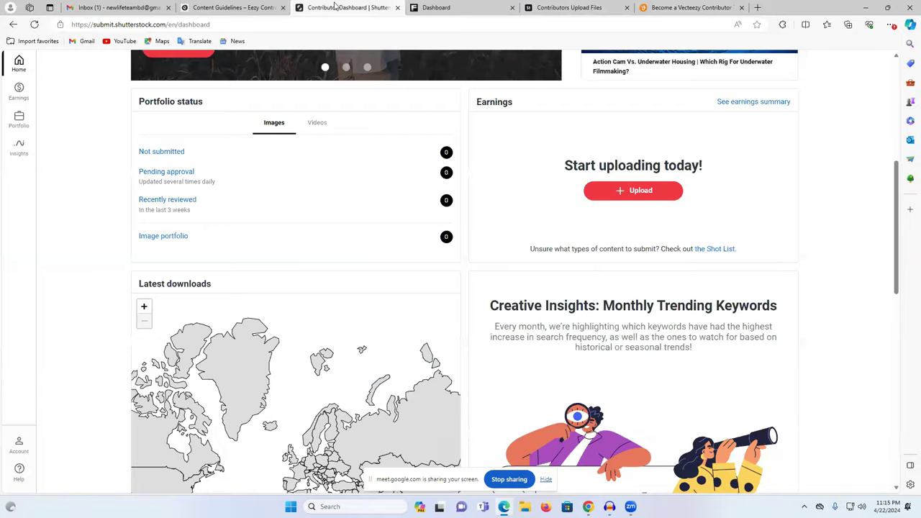
left_click(230, 7)
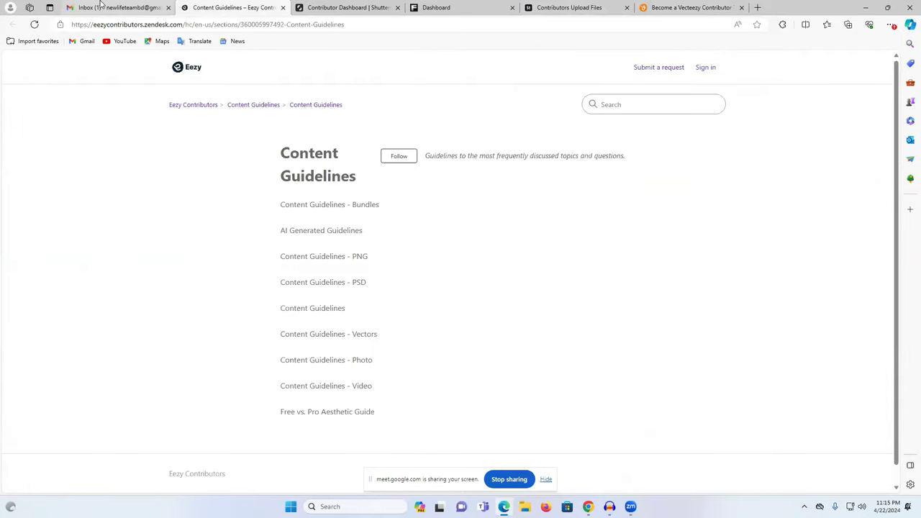
left_click(122, 7)
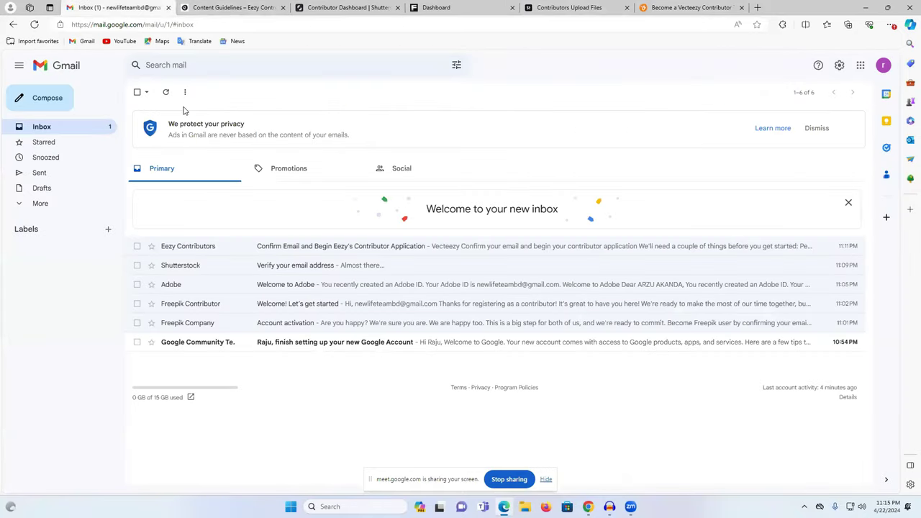
Check the Promotions, Social and Primary inbox categories, then show the Content Guidelines – Eezy Contributors page.
left_click(288, 172)
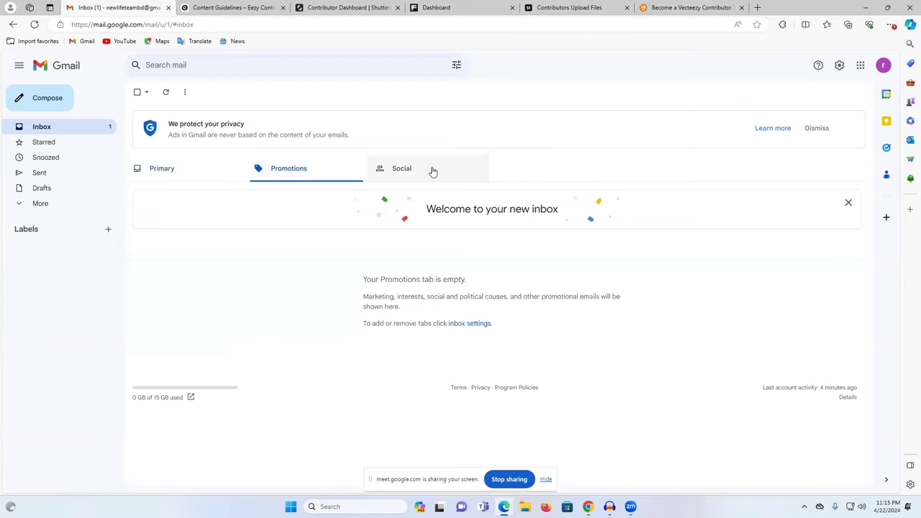
left_click(199, 174)
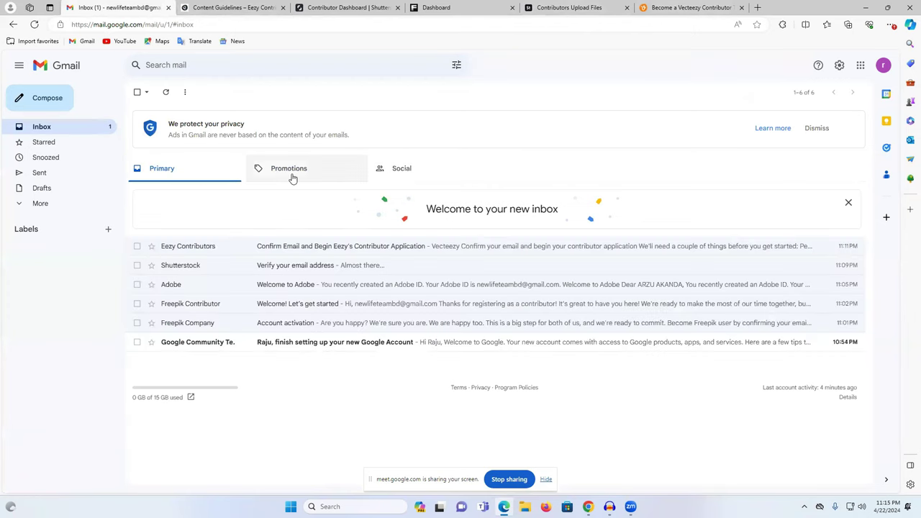
left_click(290, 177)
left_click(426, 172)
left_click(309, 170)
left_click(220, 172)
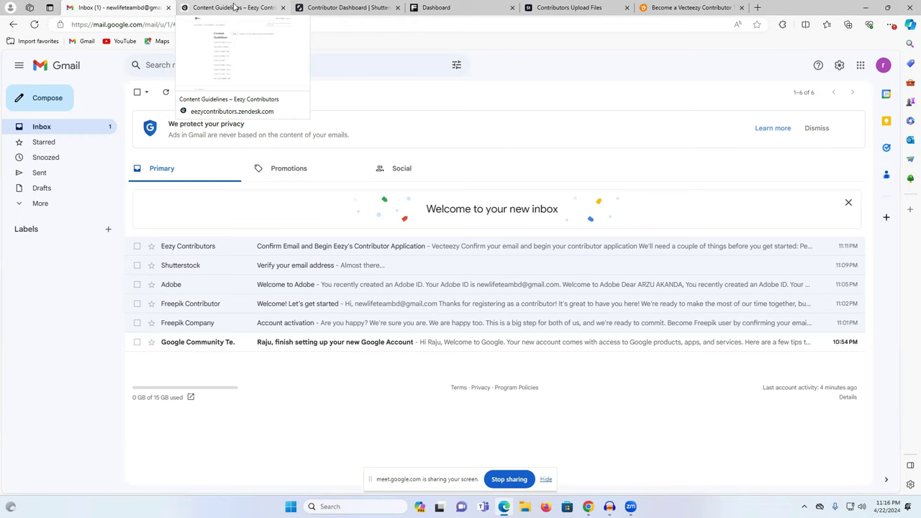
left_click(234, 7)
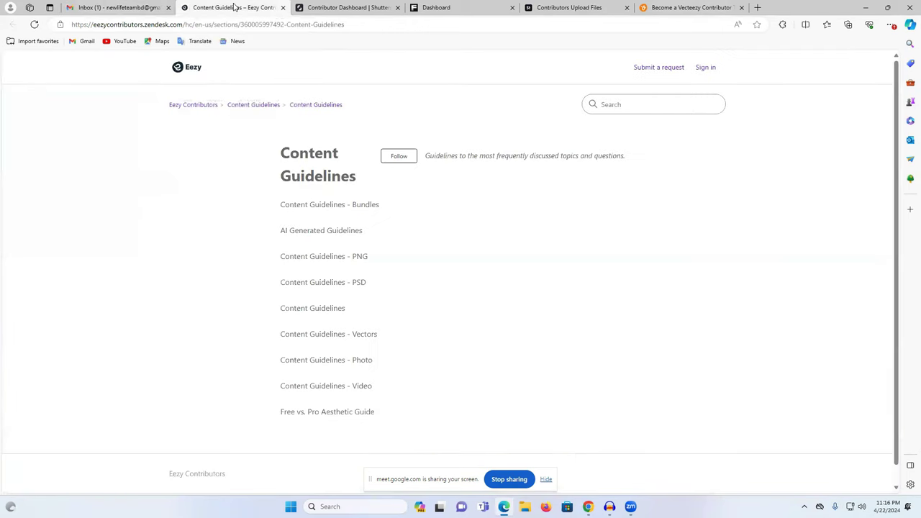